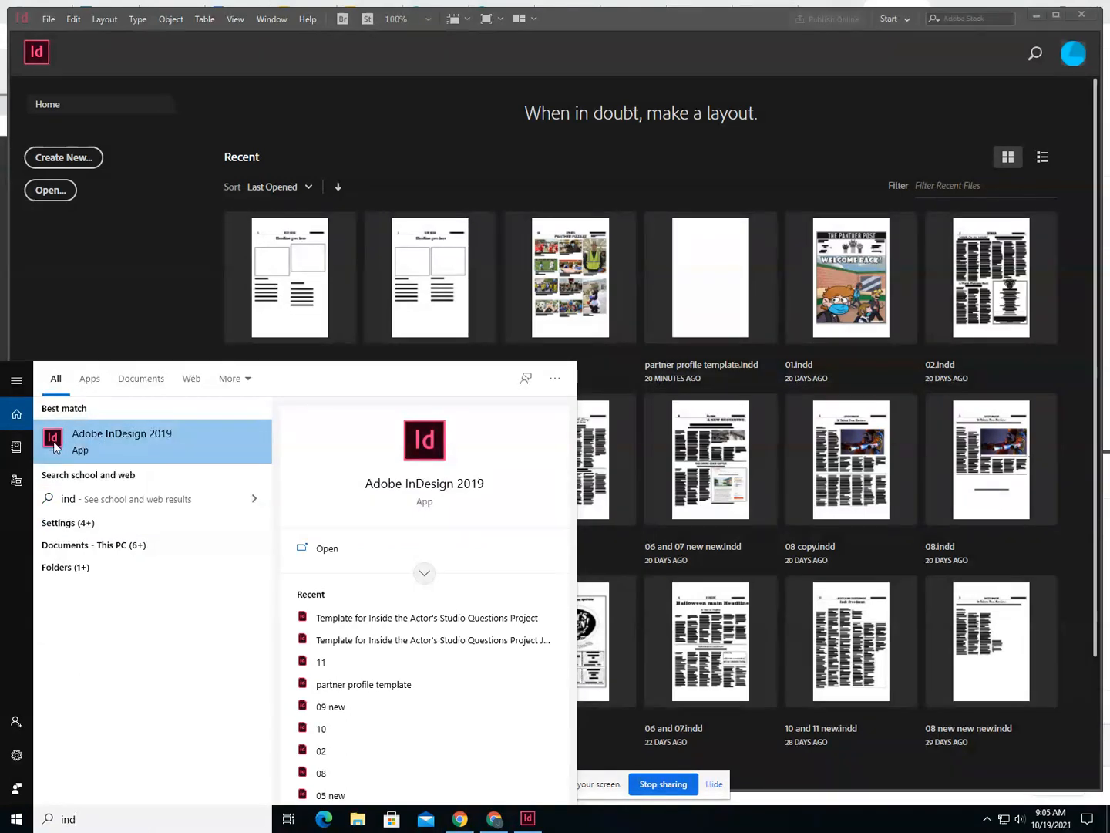
- Switch to Adobe InDesign 2019, start opening an existing file and browse to the hsapps (P:) network drive
click(77, 449)
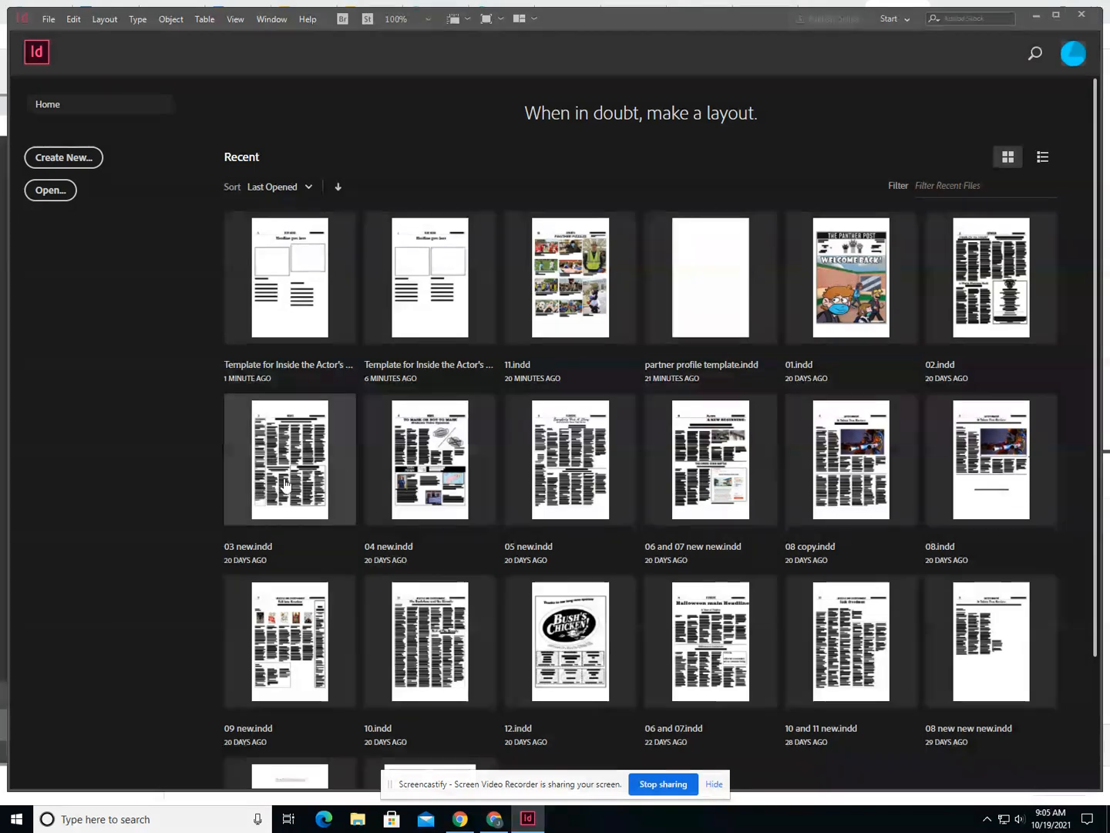
click(52, 191)
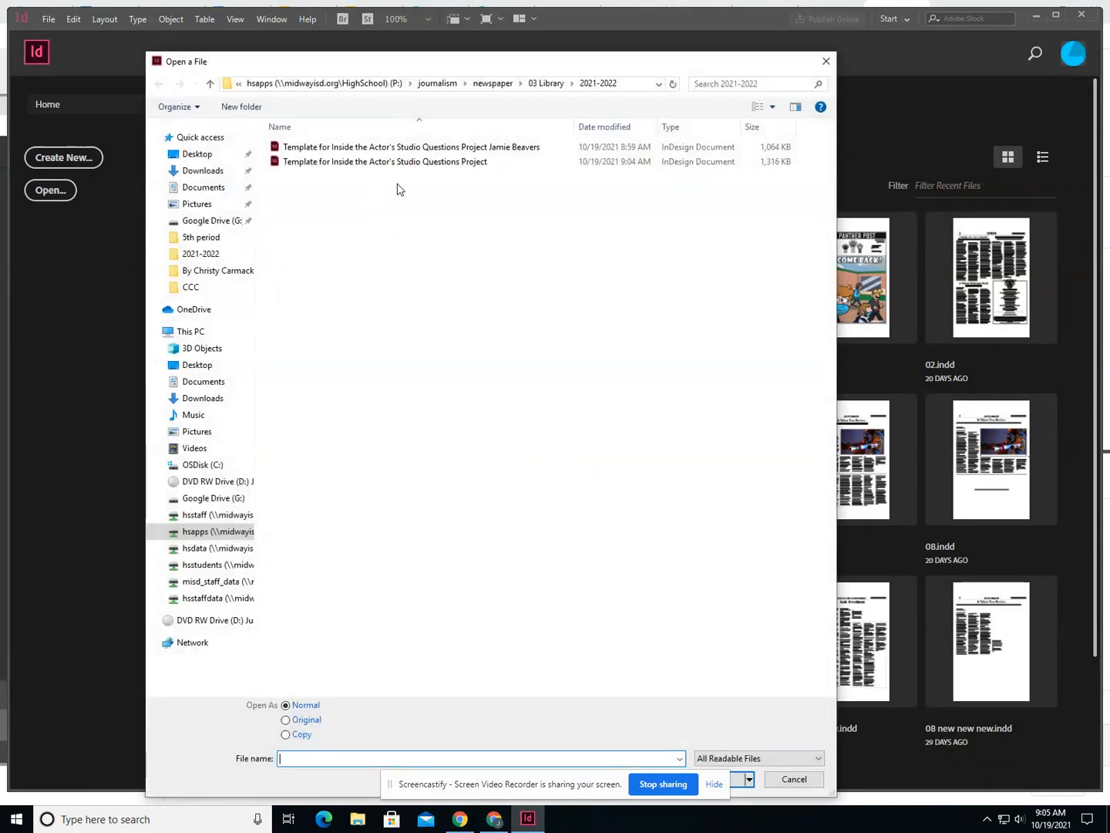
click(191, 330)
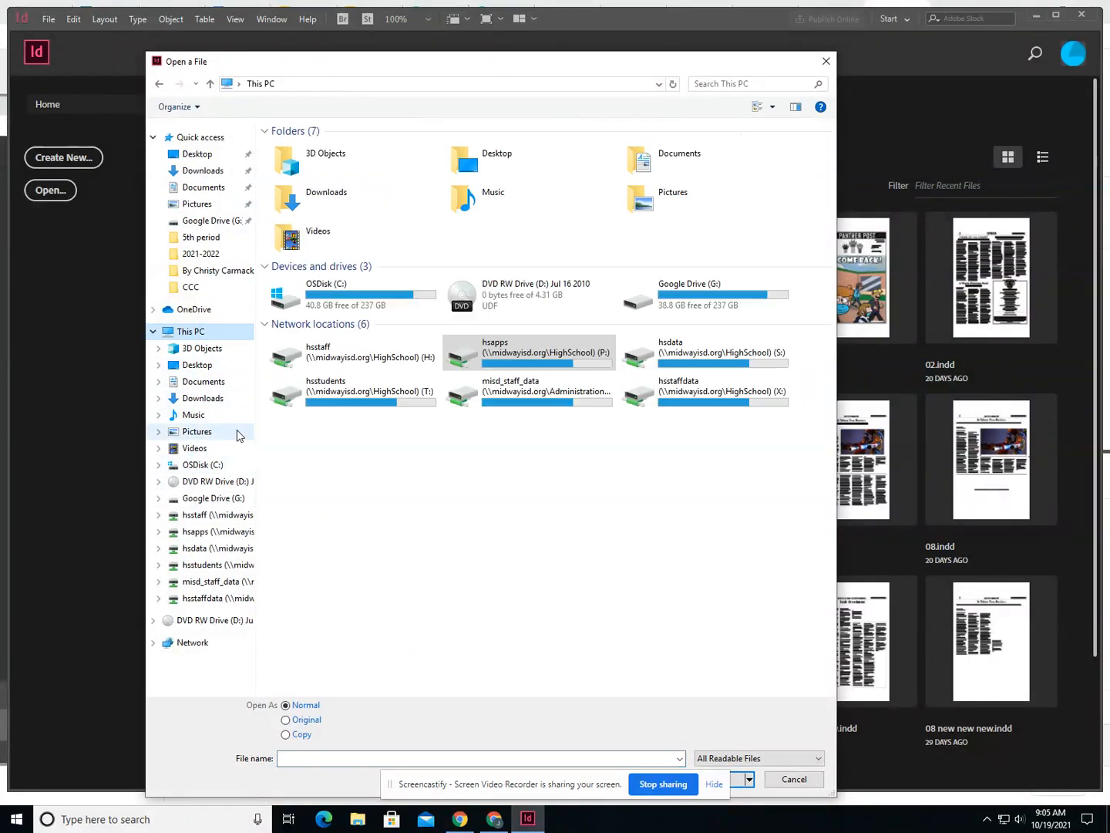
double_click(497, 354)
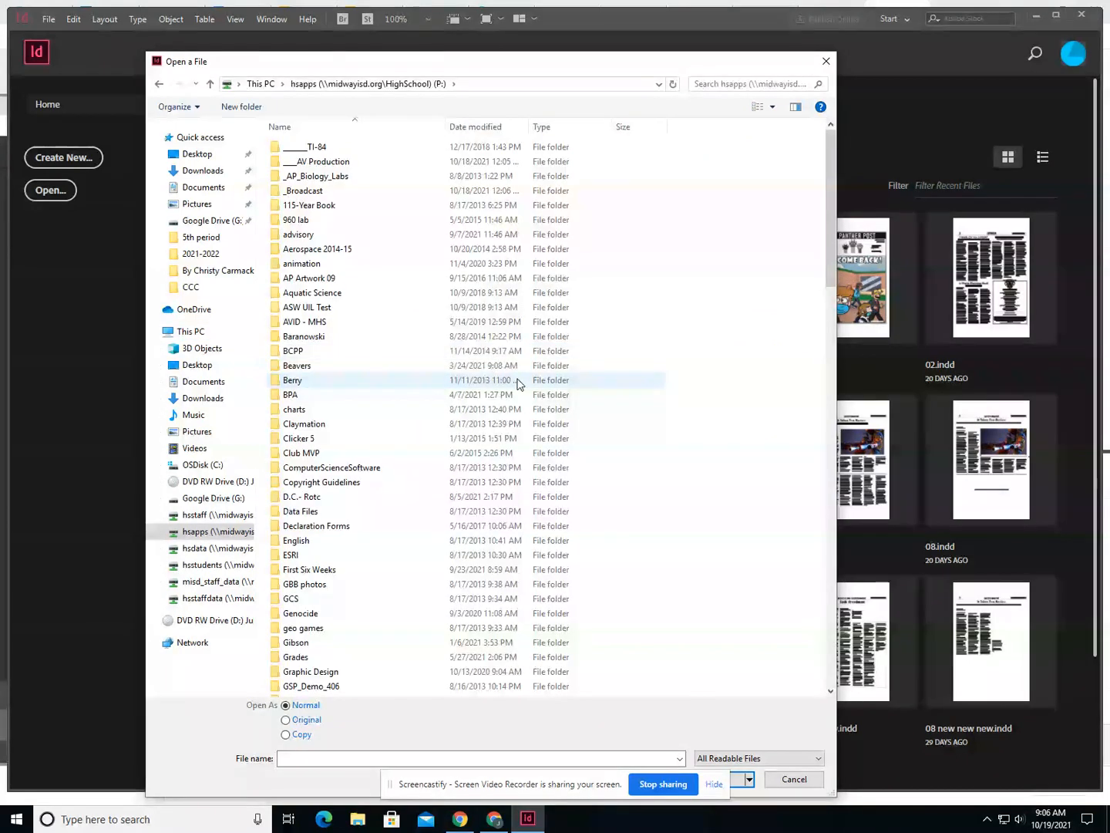
- Go to the 2021-2022 folder inside journalism, newspaper, 03 Library on the hsapps drive
scroll(518, 382, down, 3)
scroll(502, 386, up, 3)
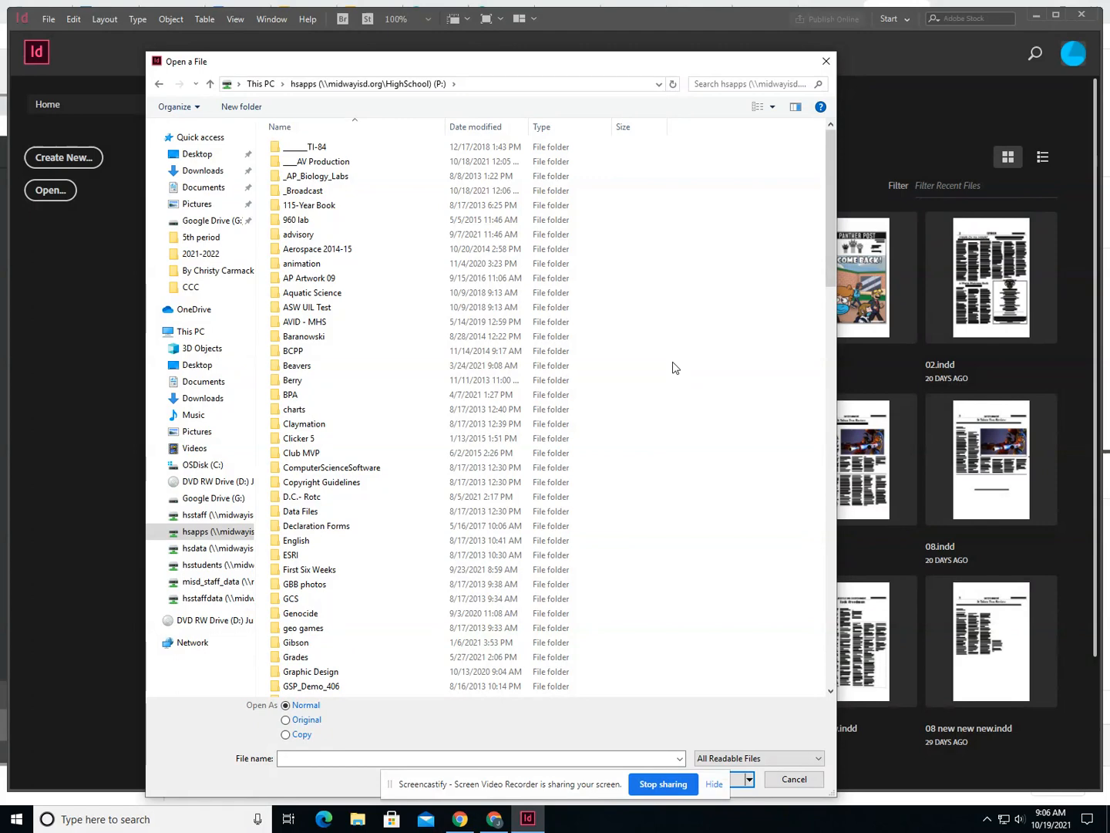
key(j)
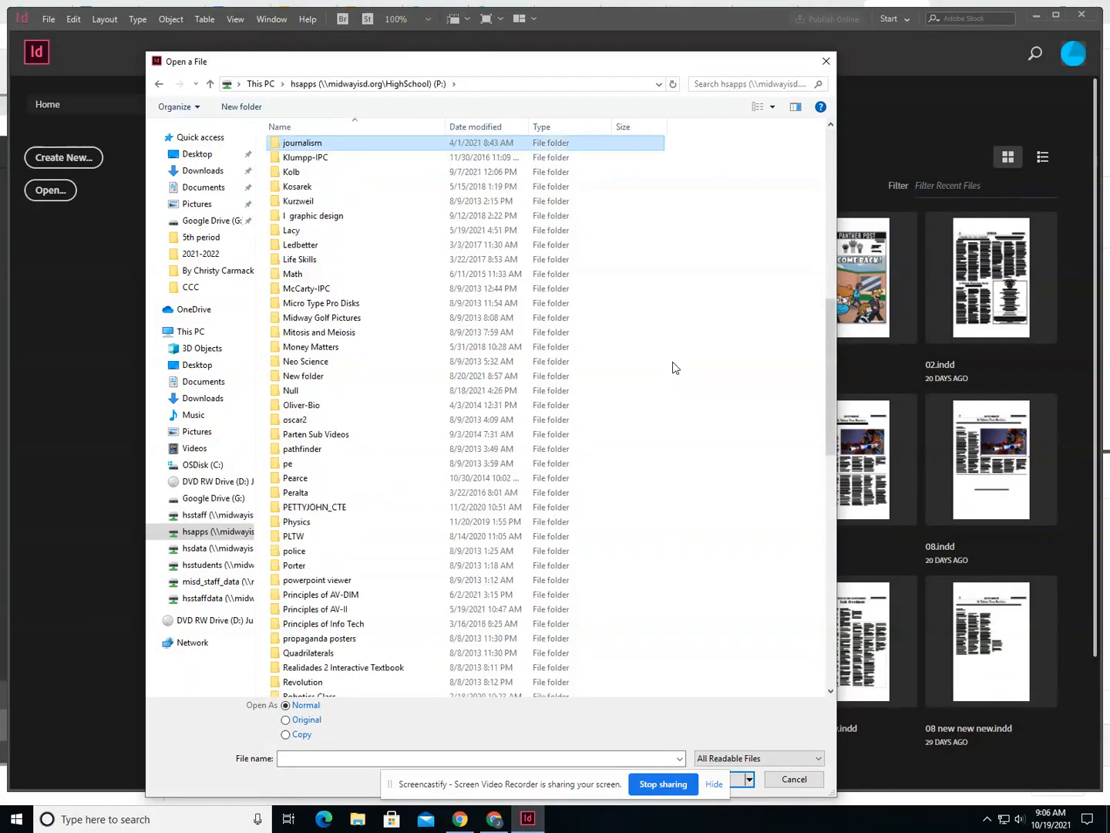
double_click(398, 149)
double_click(328, 249)
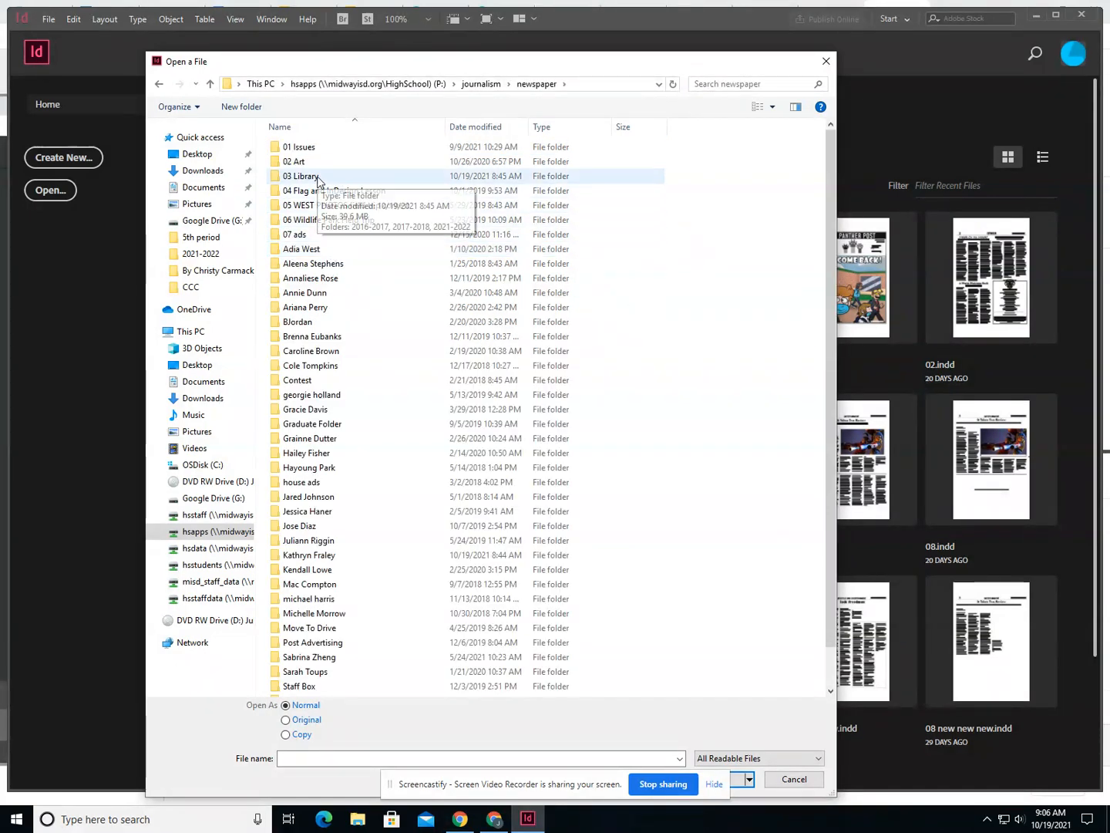
double_click(319, 179)
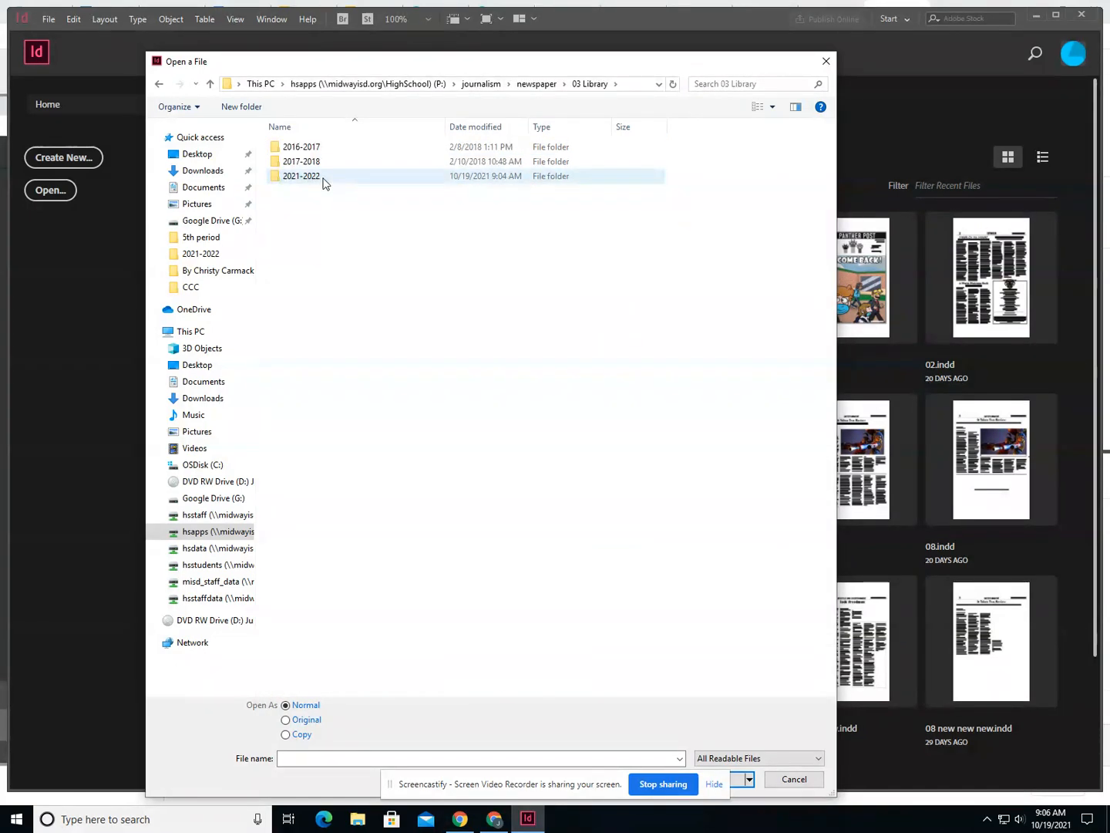
double_click(323, 185)
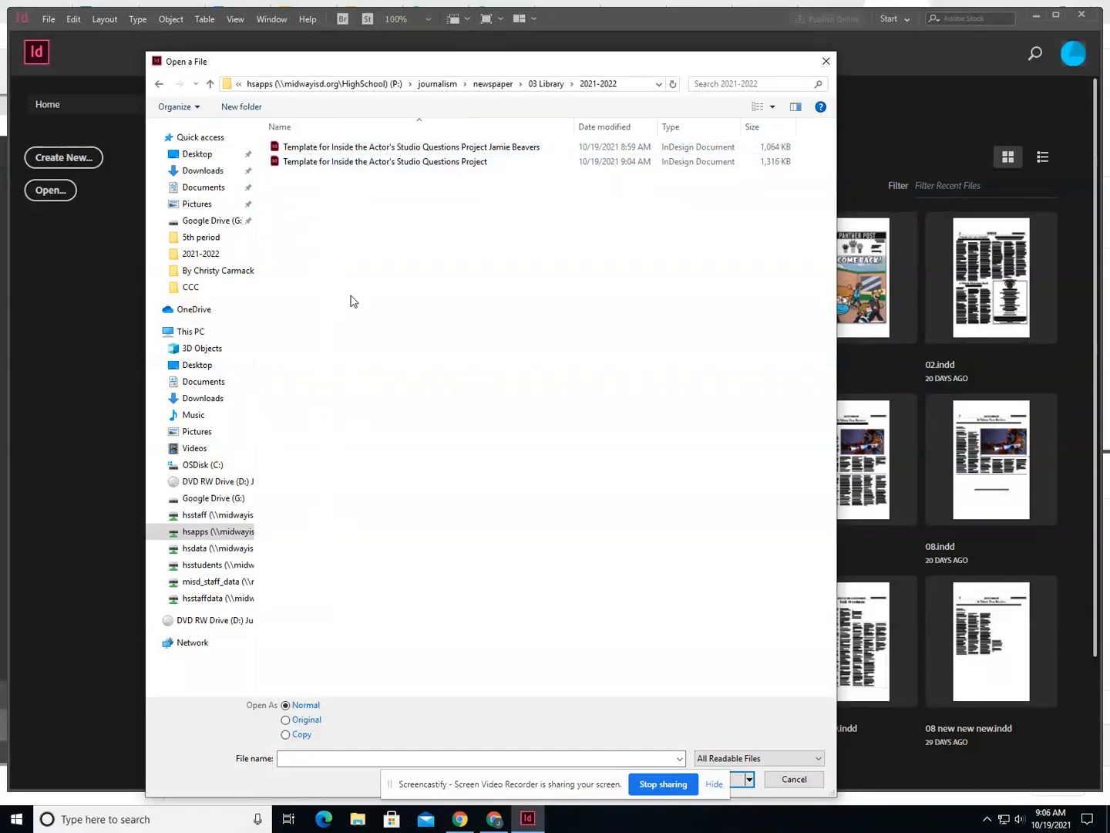
- Open the document "Template for Inside the Actor's Studio Questions Project", the version without a person's name
mouse_move(574, 129)
mouse_down()
mouse_move(482, 135)
mouse_move(586, 133)
mouse_up()
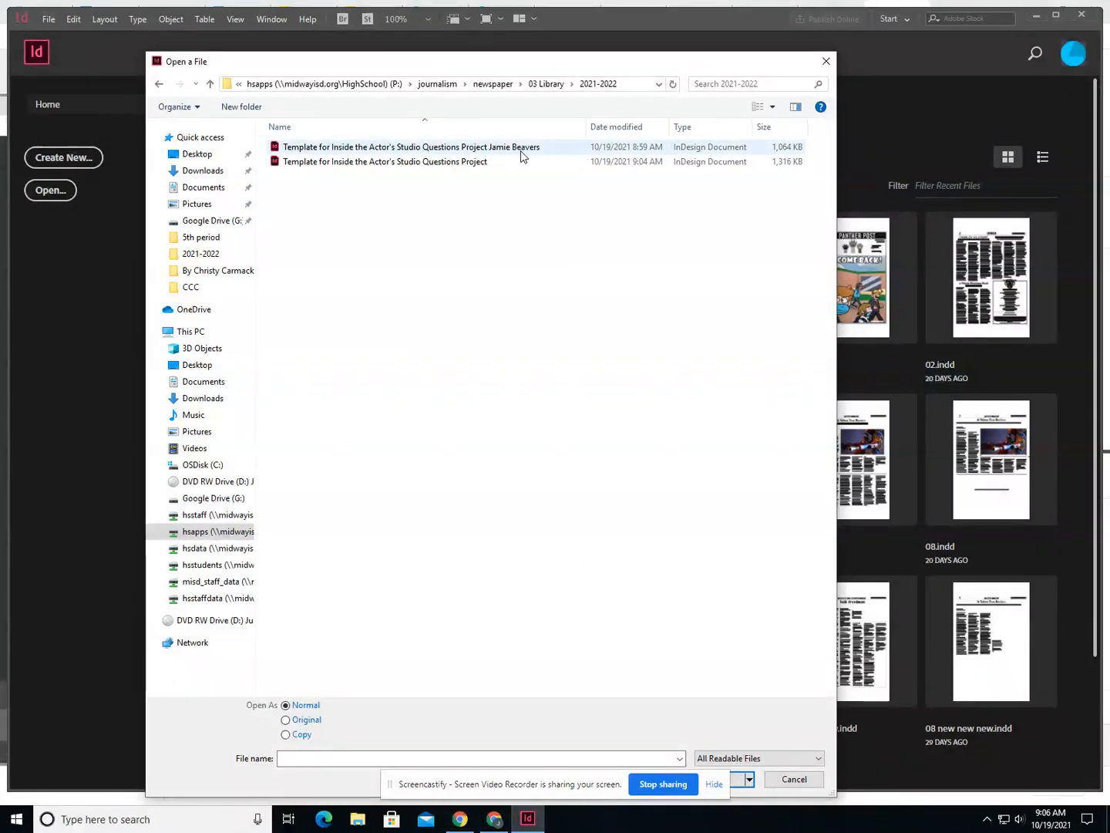
click(483, 162)
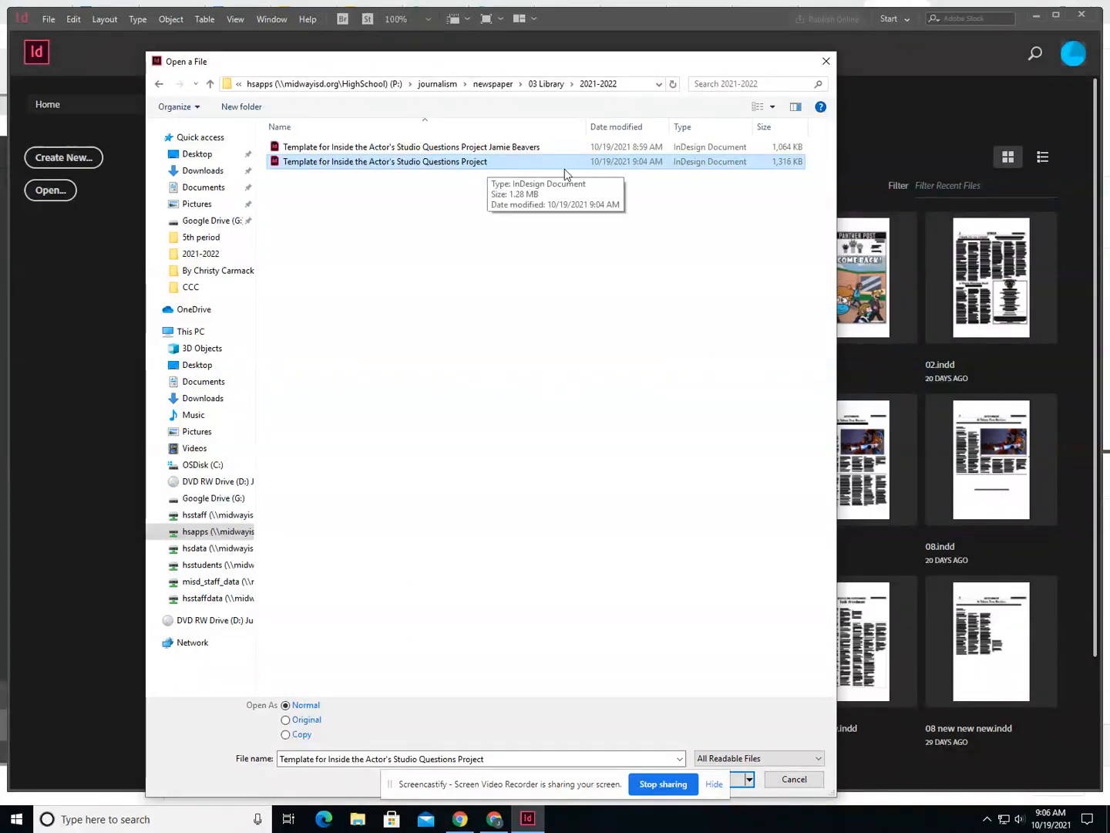
click(739, 779)
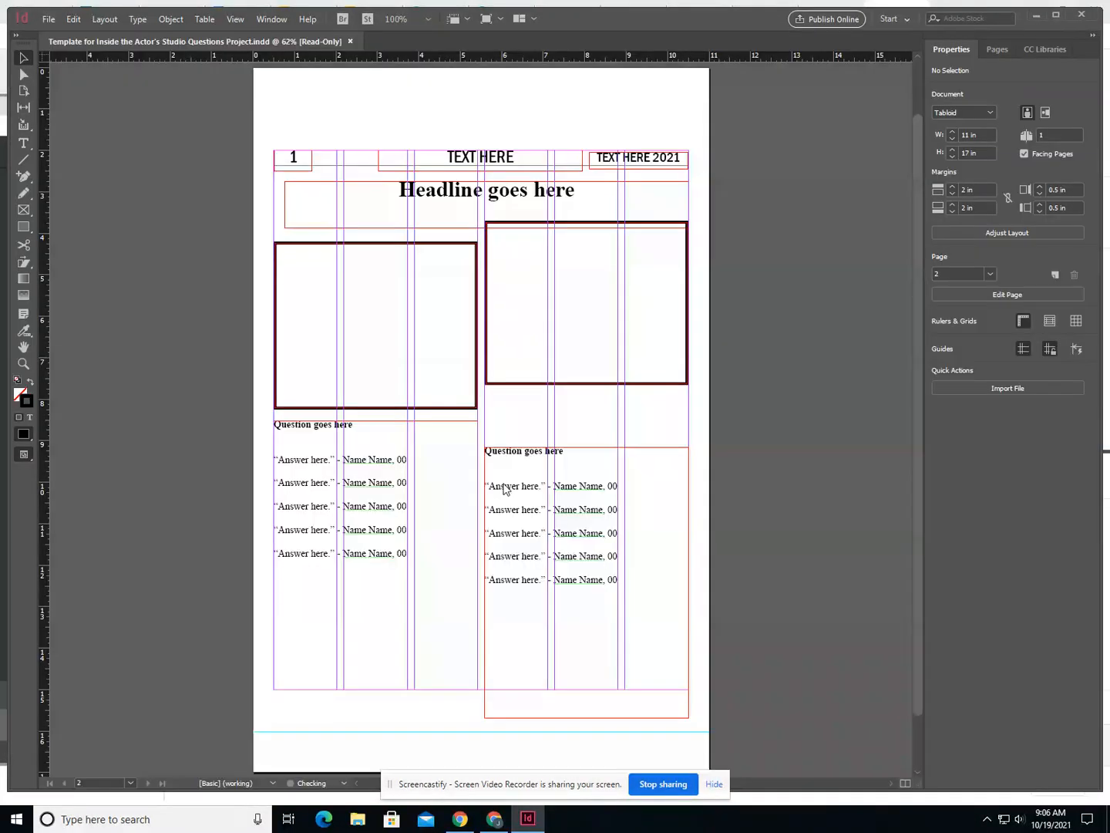
- Save the template under a new file name in the same folder, adding the student's full name after "Project"
click(47, 19)
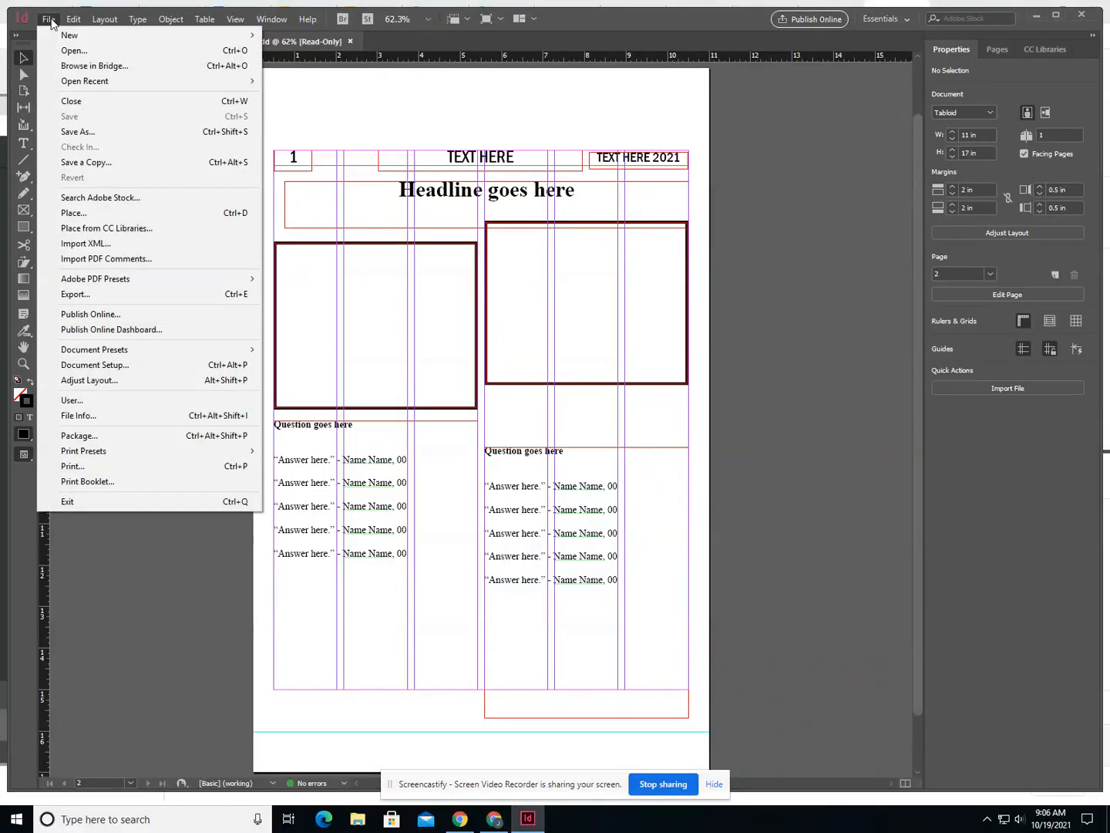
click(78, 132)
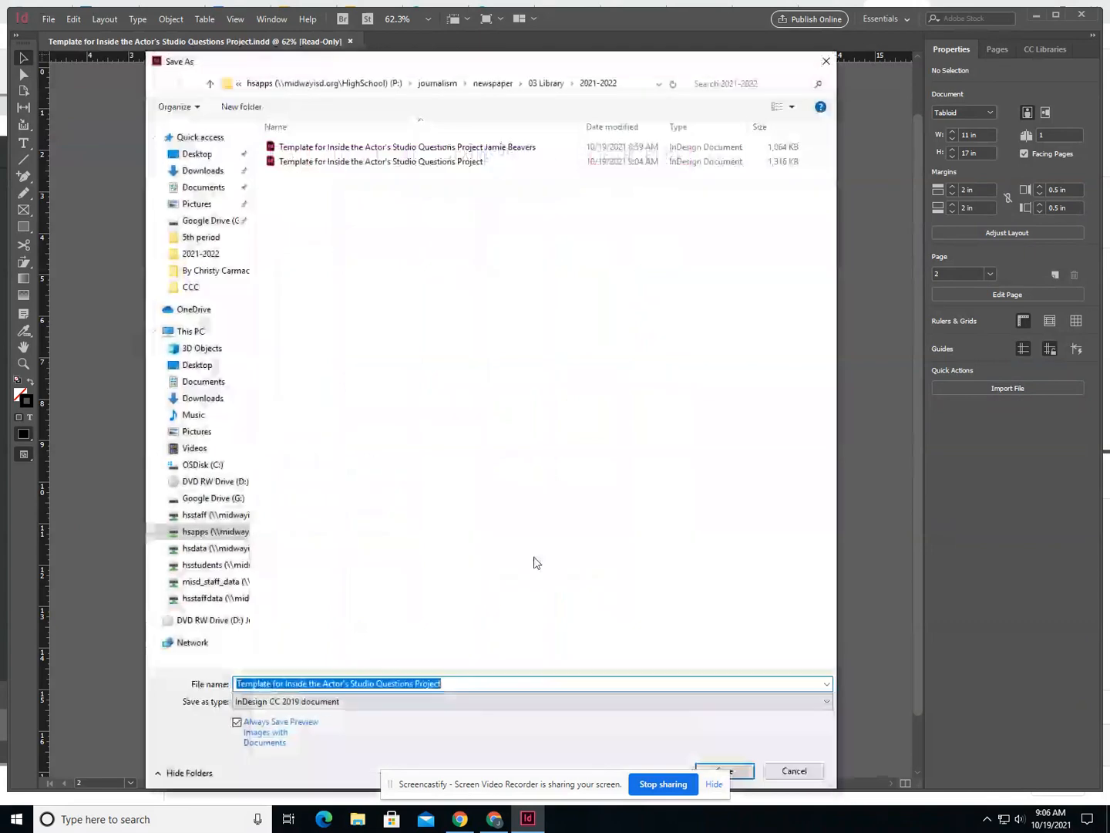
click(468, 682)
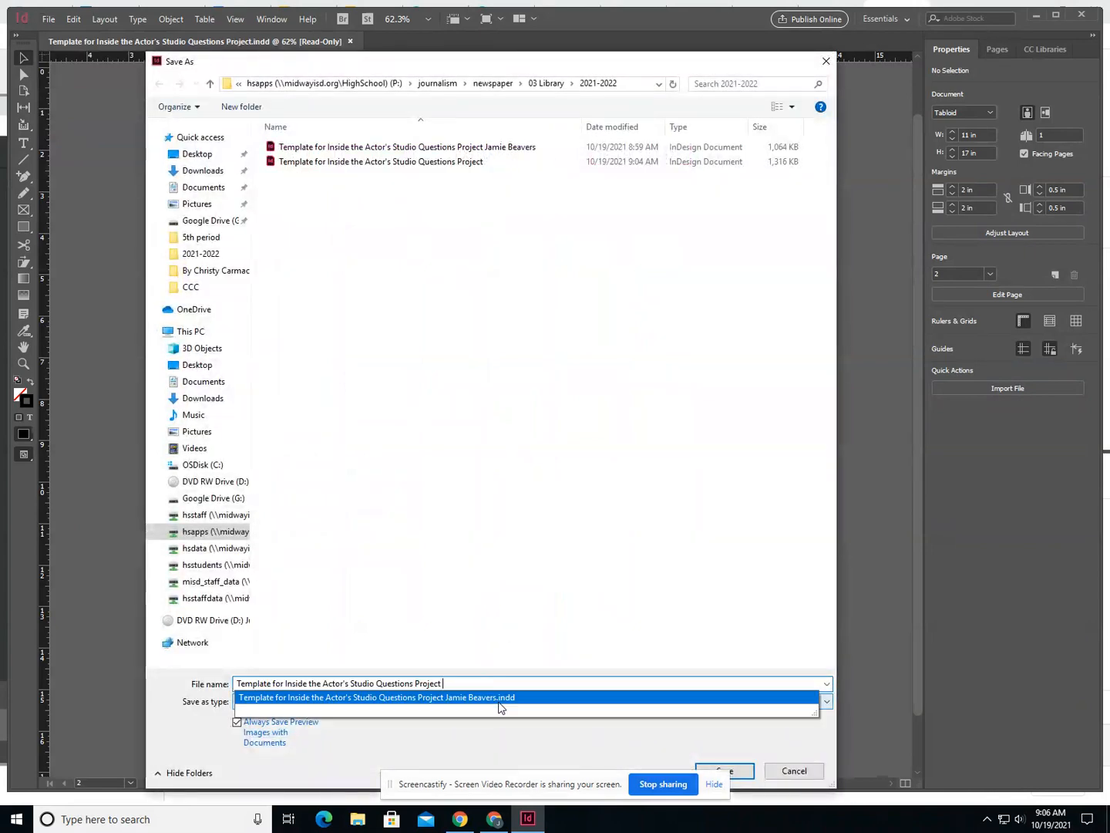
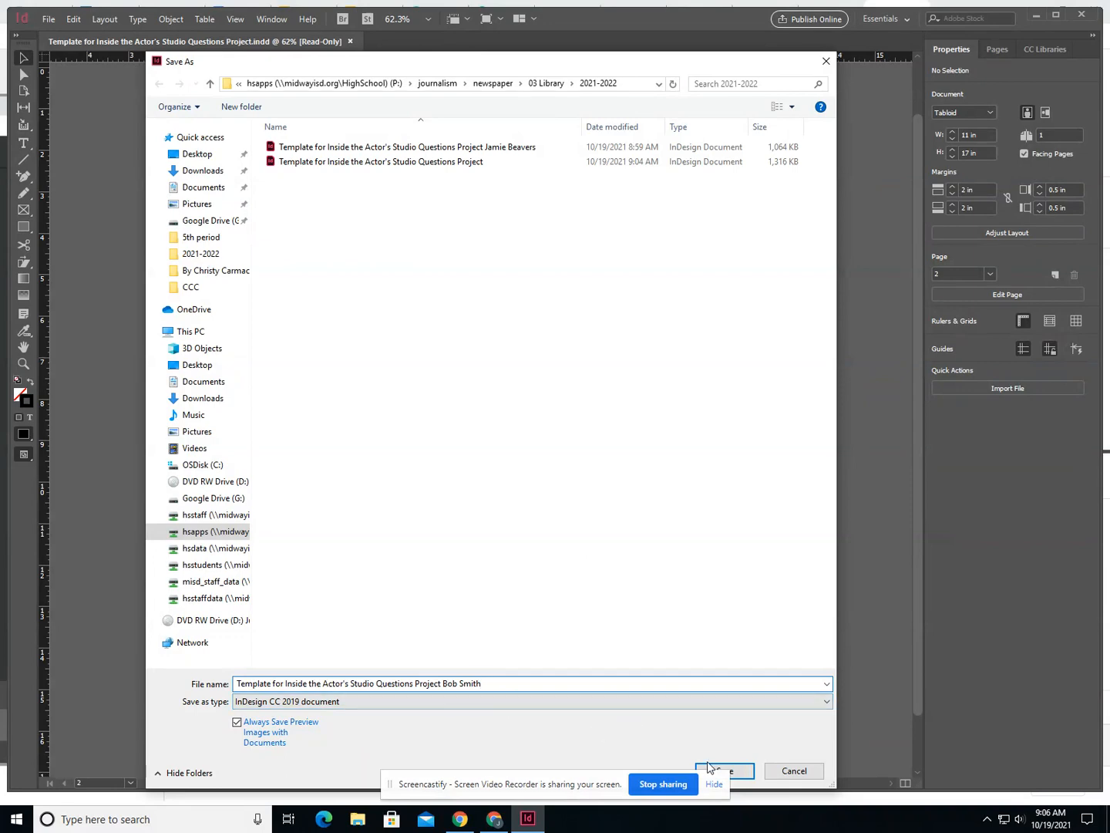
click(741, 775)
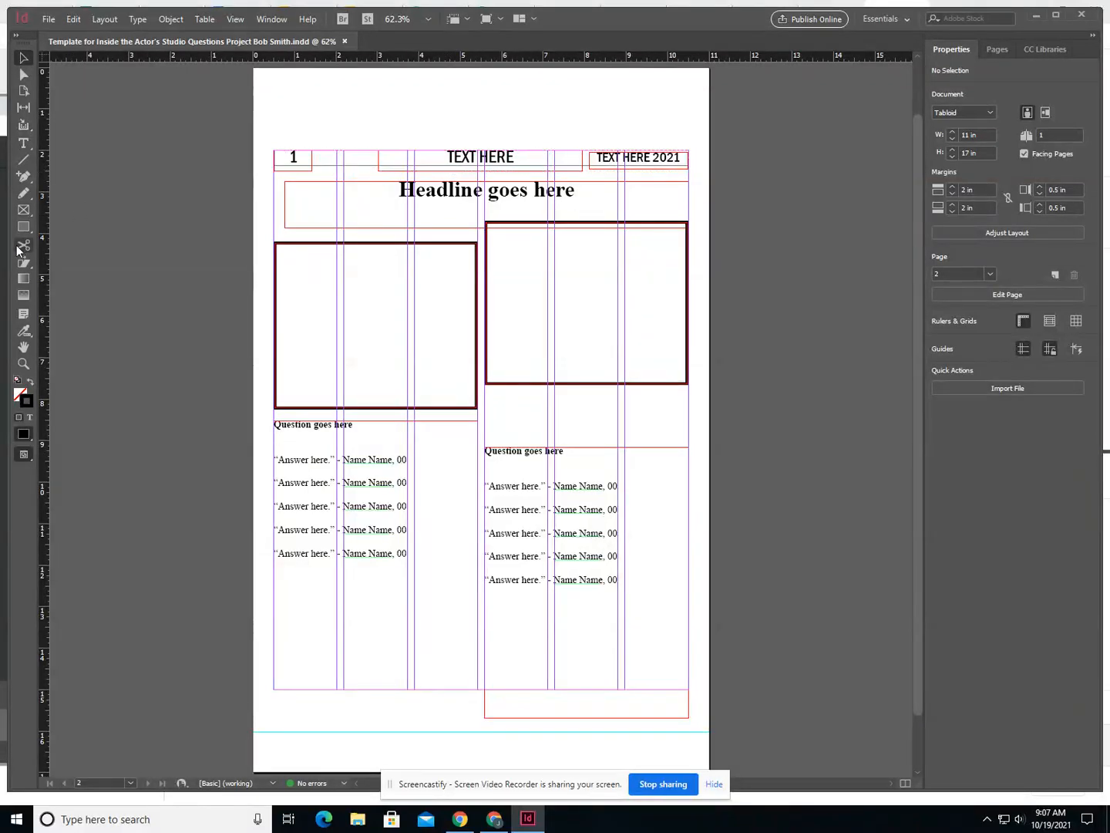
- Activate the Type tool for editing the page's text
click(24, 145)
drag(518, 158, 440, 157)
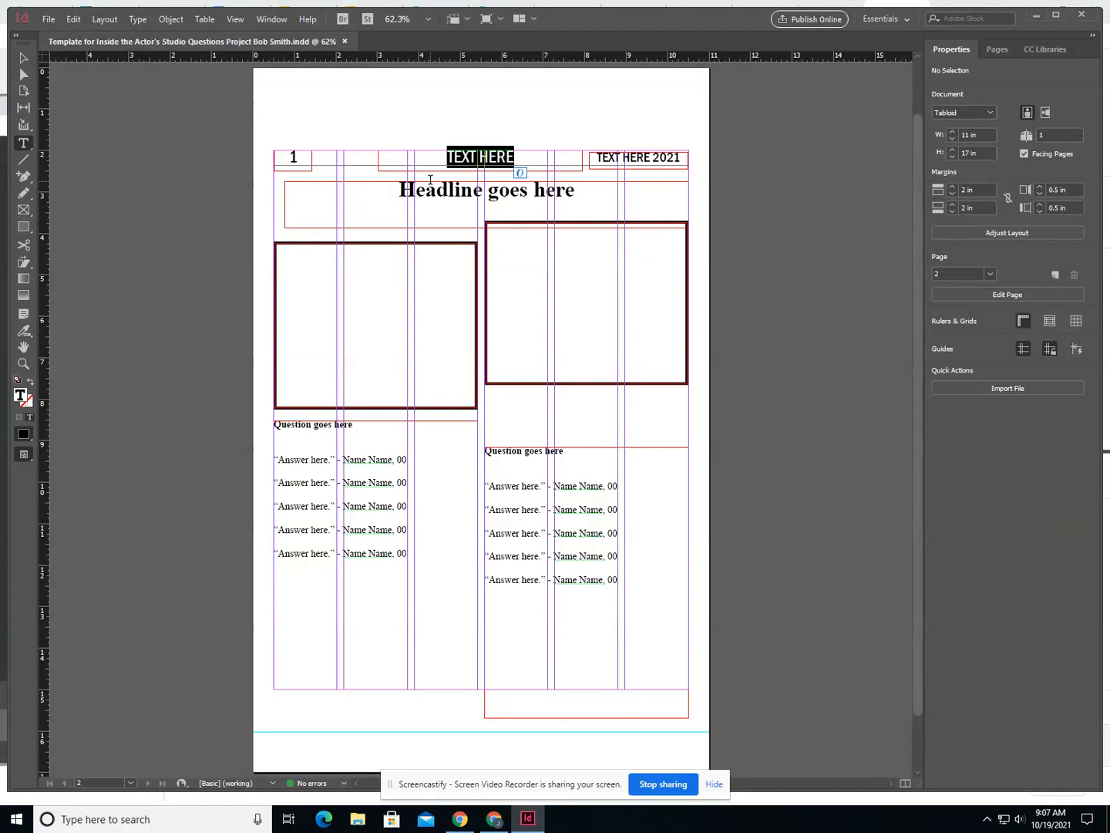
click(466, 151)
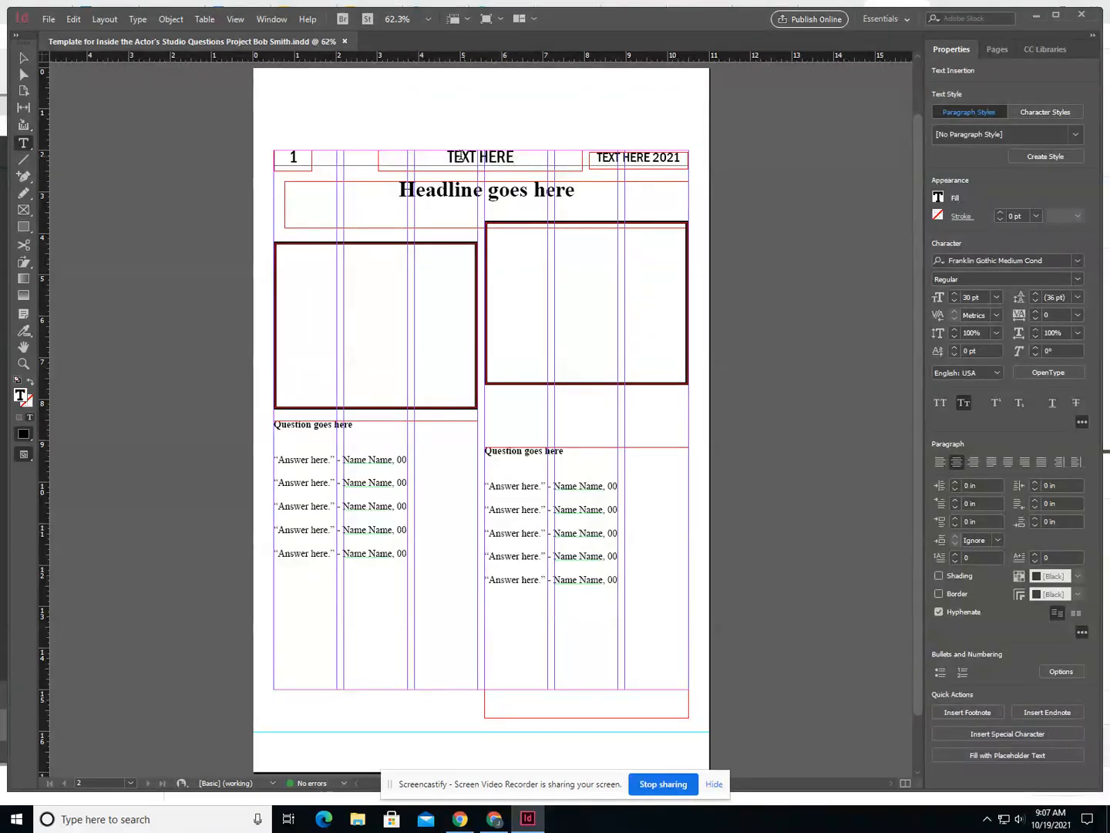
mouse_move(441, 158)
mouse_down()
mouse_move(538, 160)
mouse_move(421, 158)
mouse_up()
click(529, 159)
click(428, 162)
double_click(466, 157)
click(516, 157)
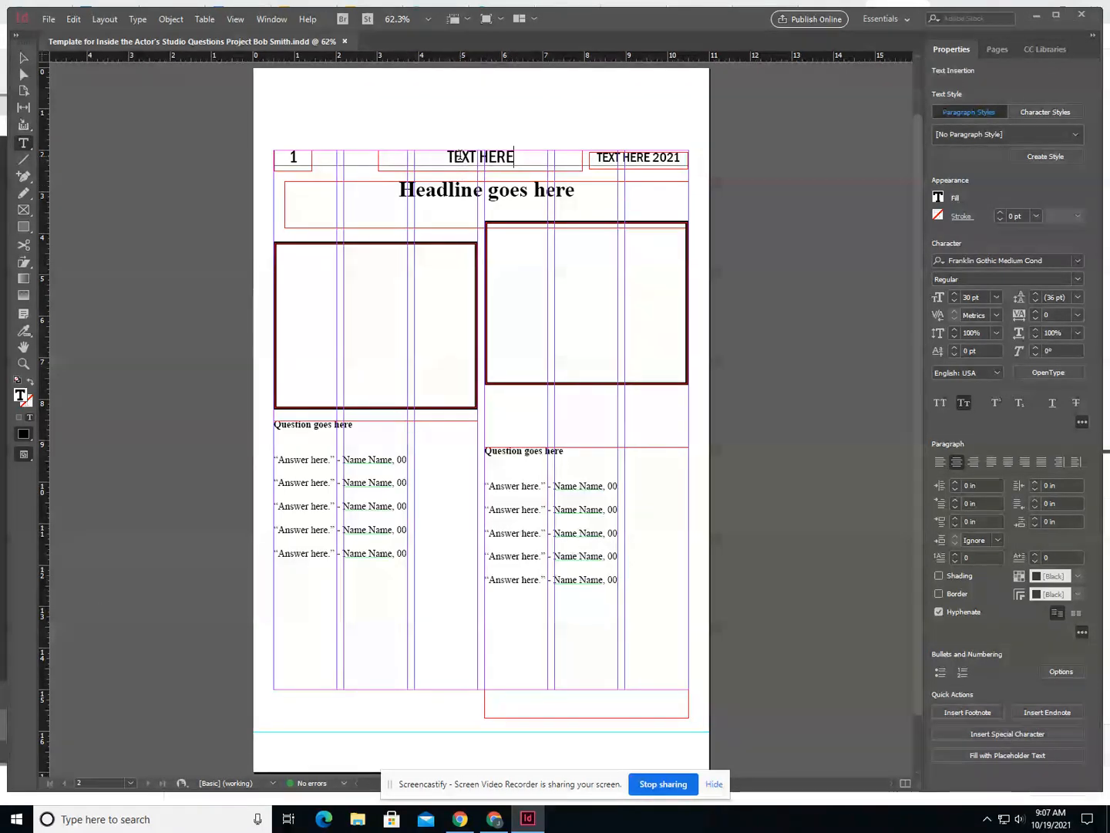
triple_click(460, 157)
click(452, 158)
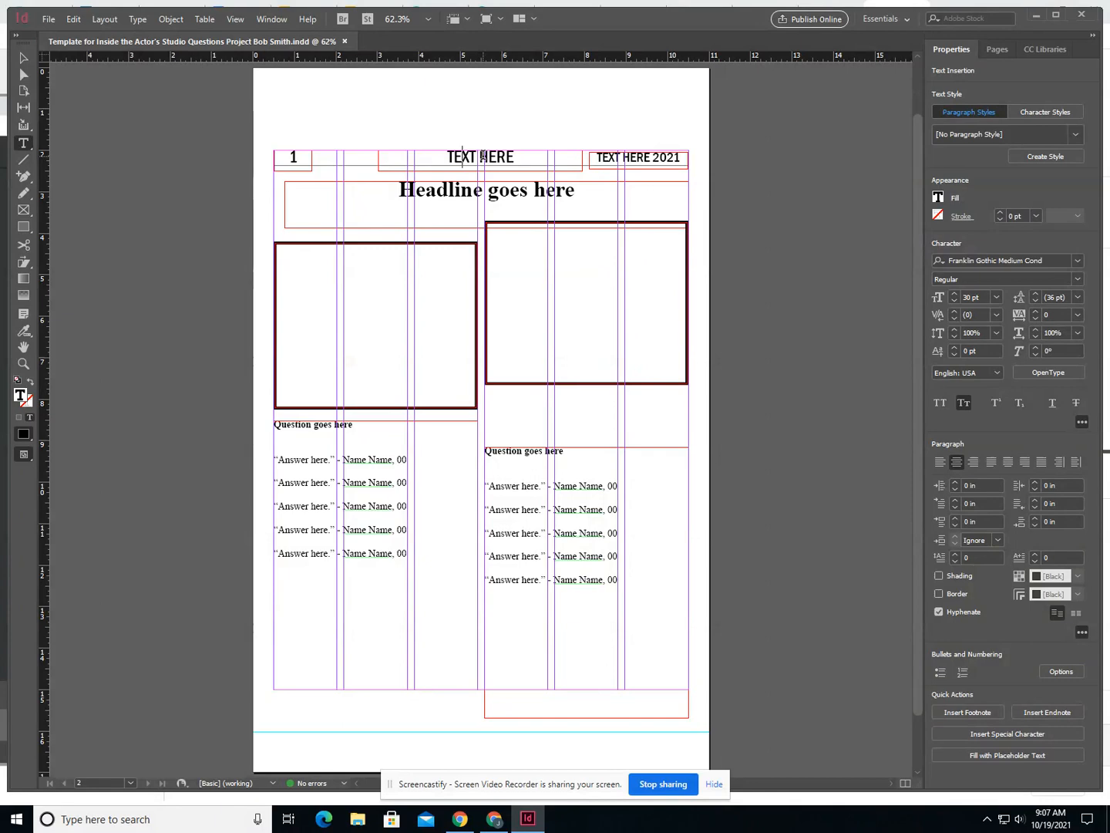
triple_click(482, 156)
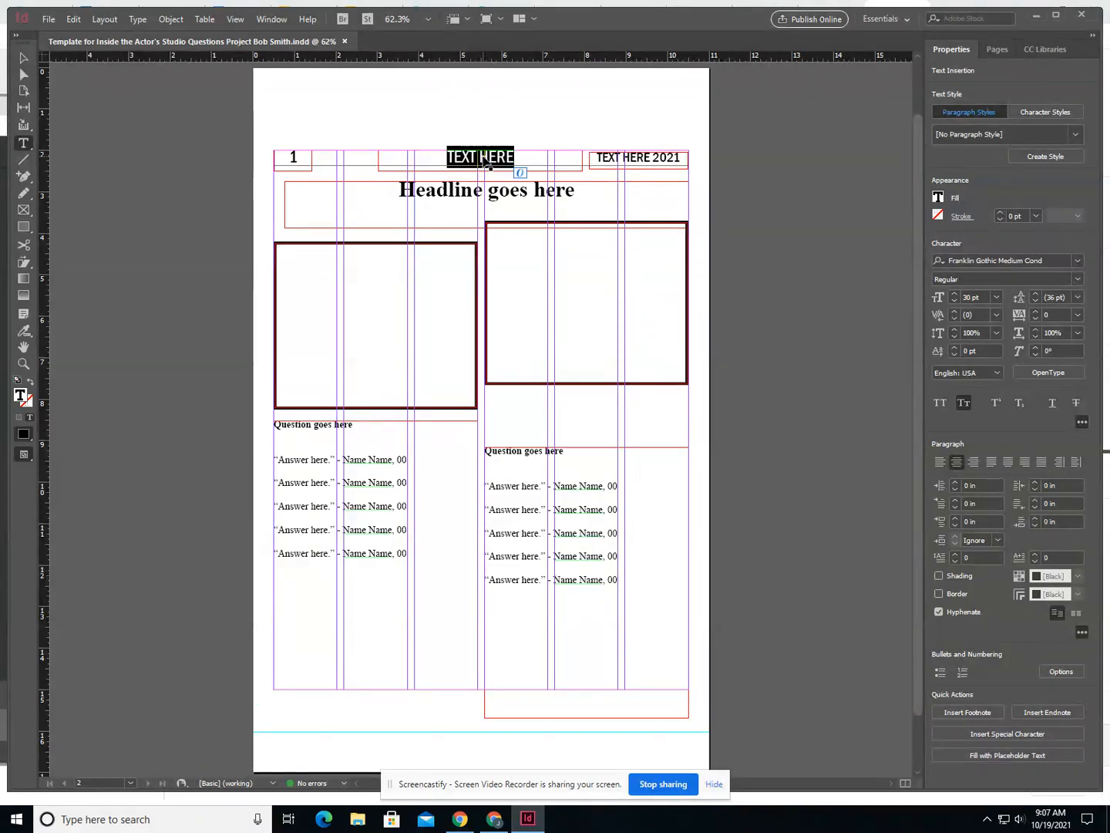
click(486, 140)
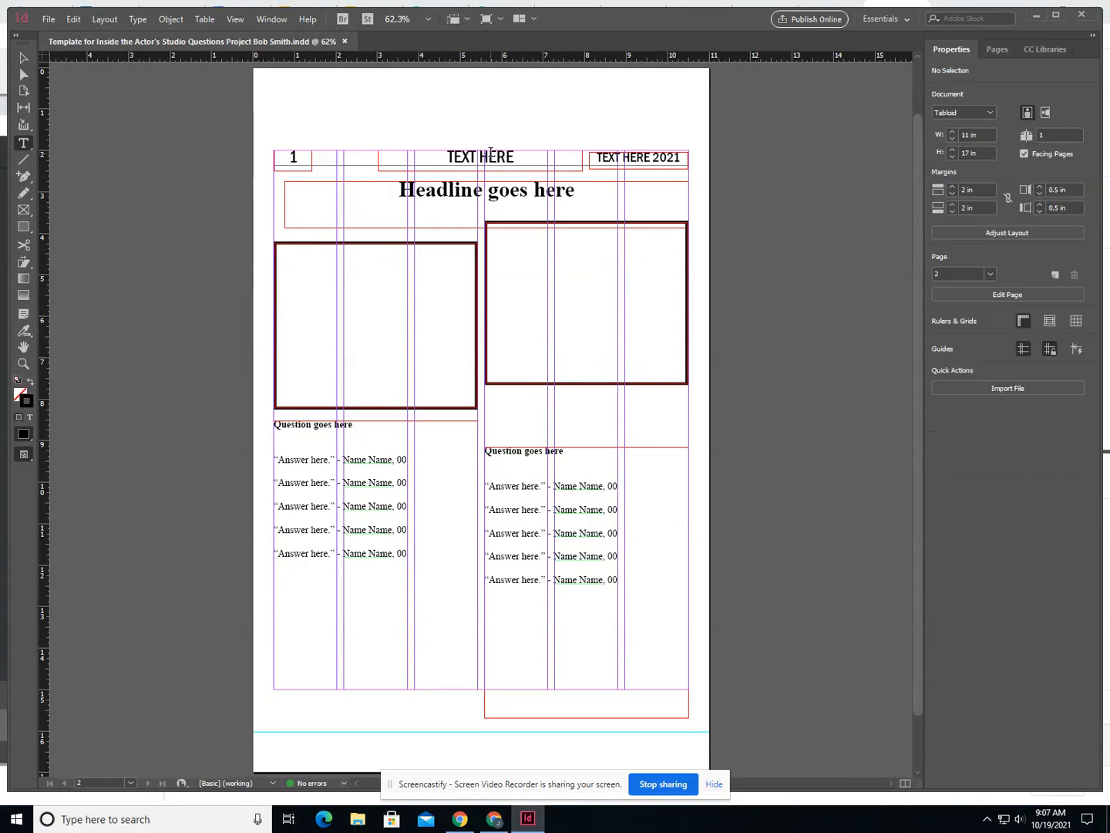
- Replace the centre header placeholder with "Practice" and the "TEXT HERE" before 2021 with "October"
triple_click(489, 156)
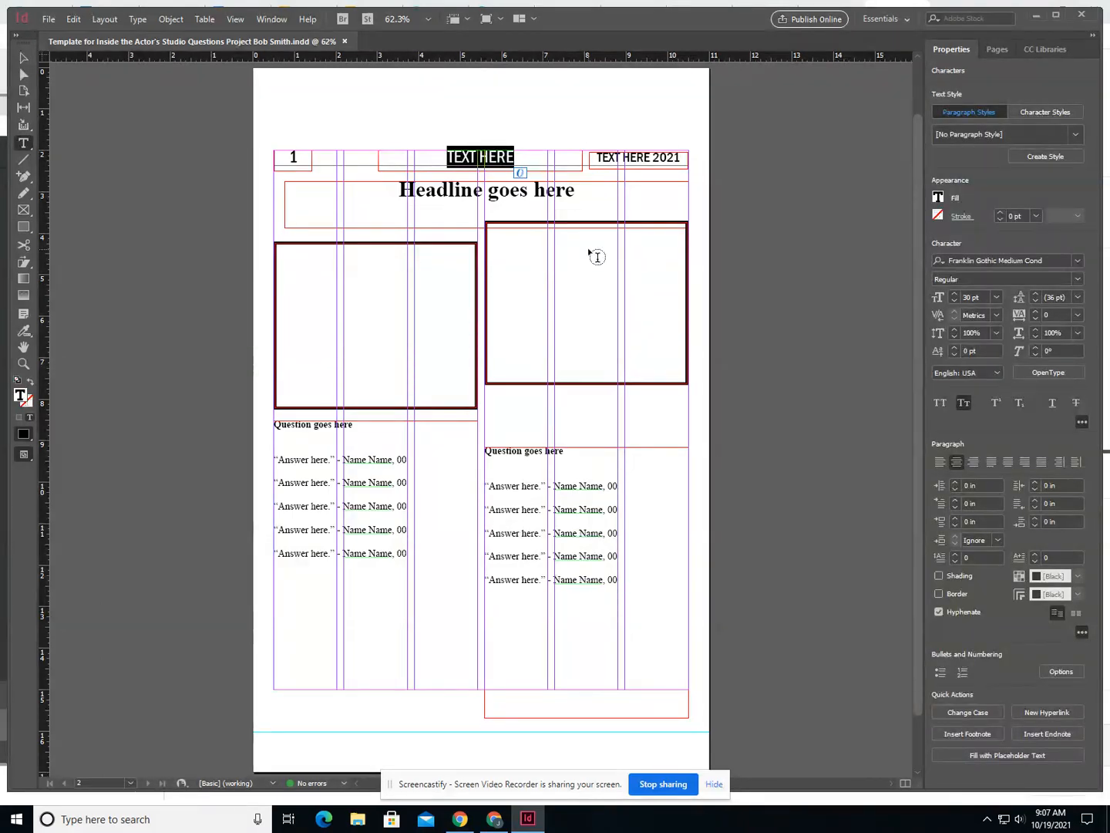
text(Pract)
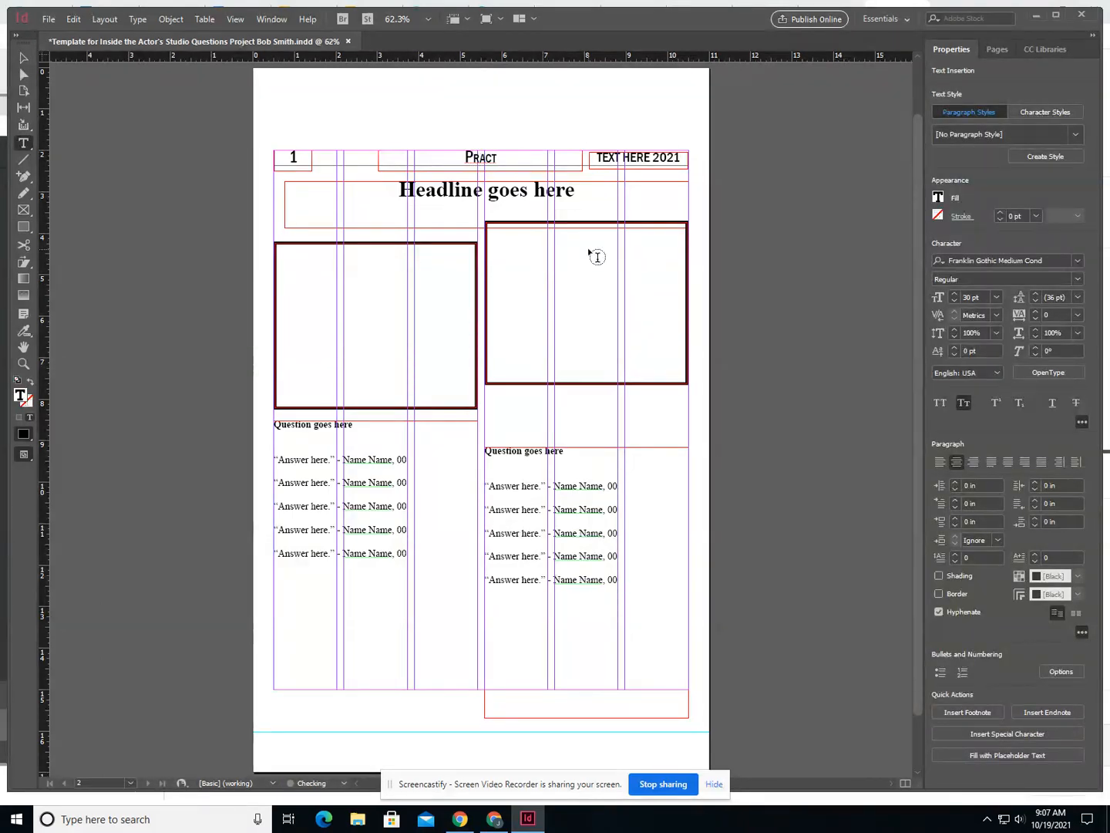
text(ice)
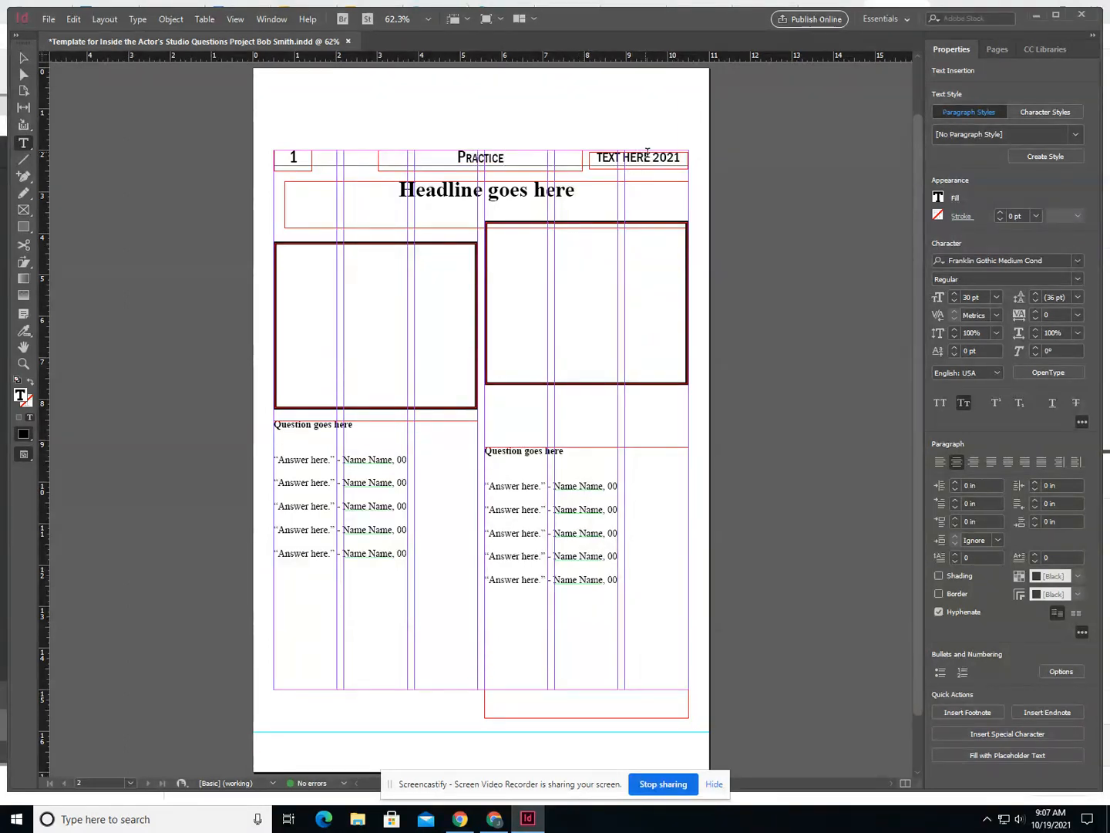
drag(649, 157, 597, 159)
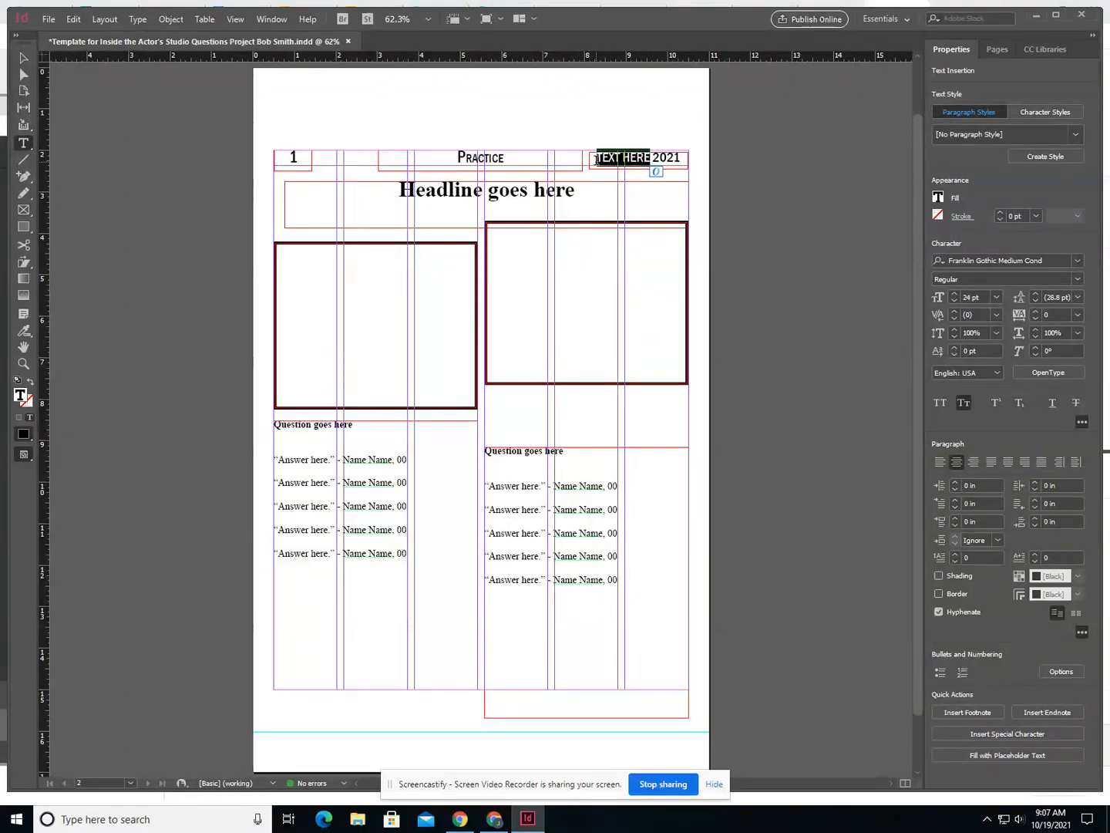
text(October)
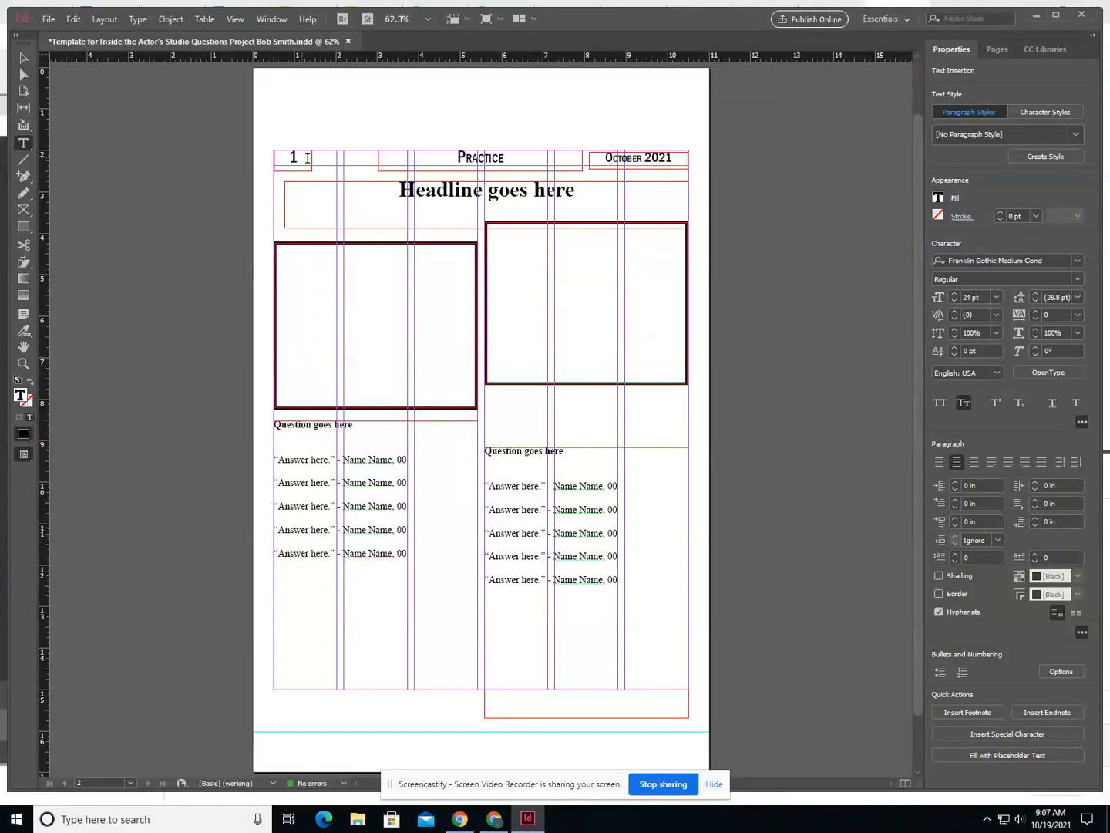
- Replace the "Headline goes here" placeholder with "Inside the Actor's Studio - 10 Questions"
click(468, 203)
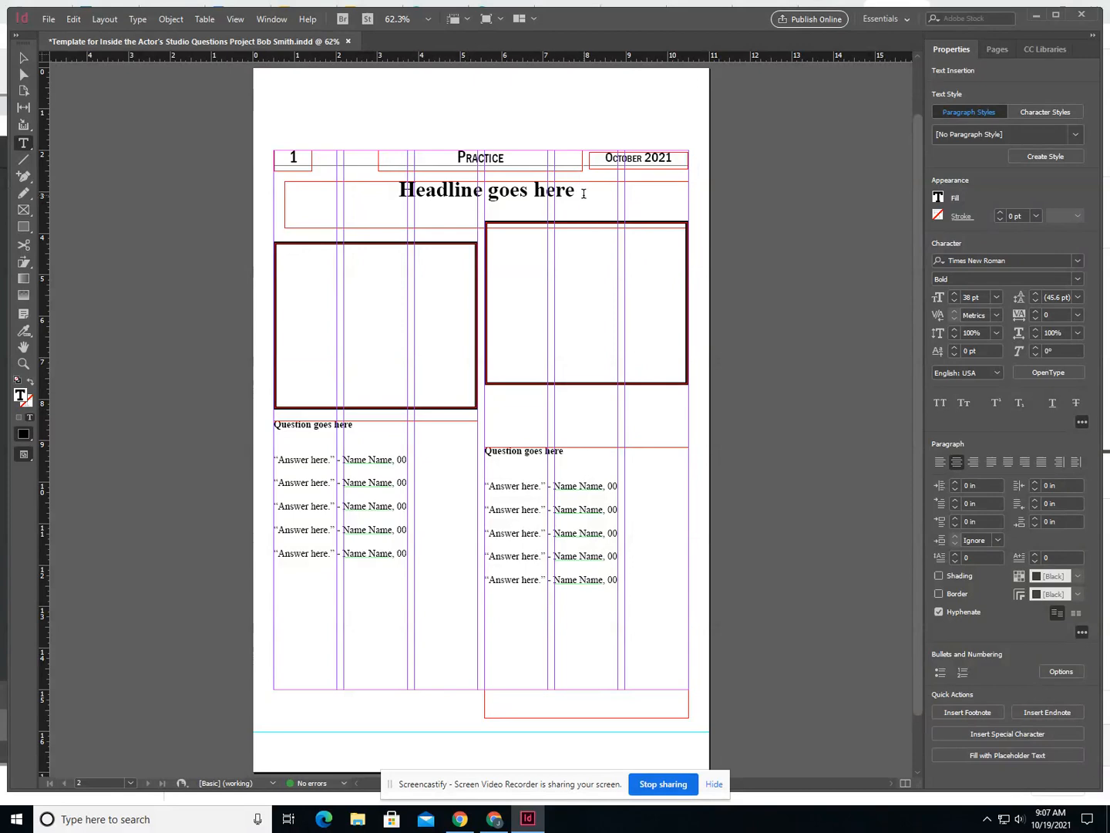
drag(577, 193, 400, 192)
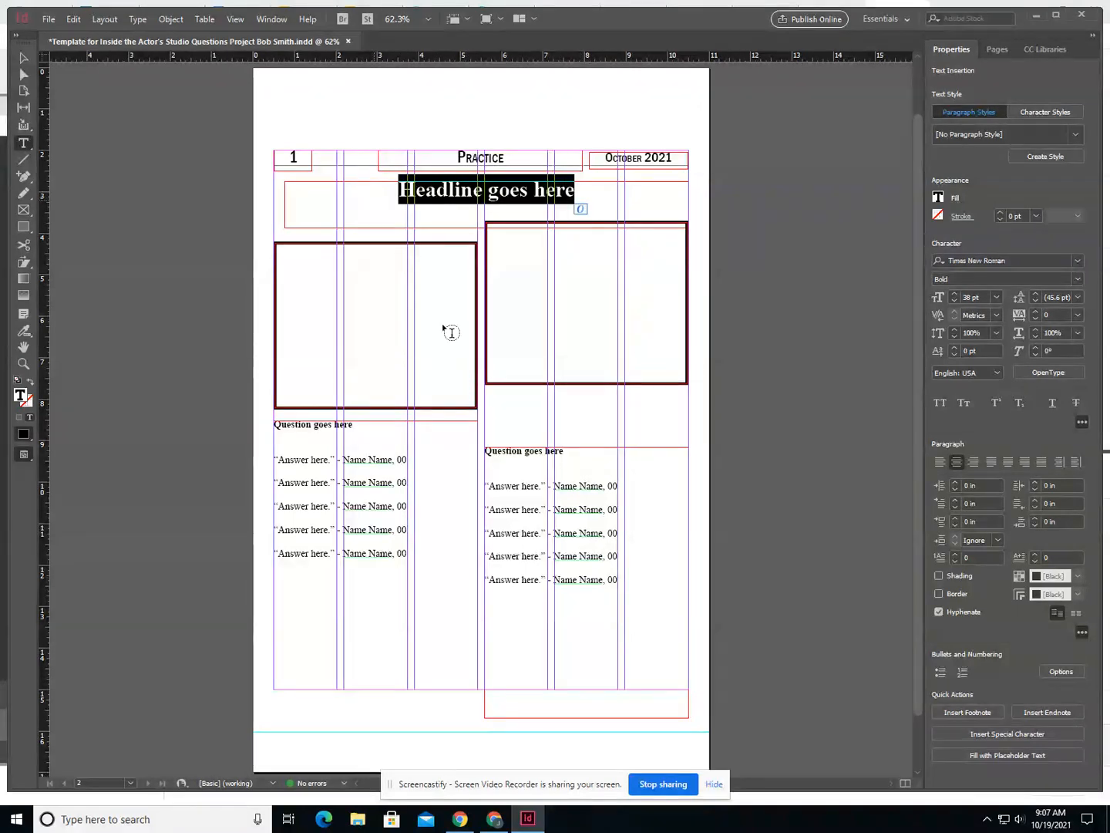
text(Inside)
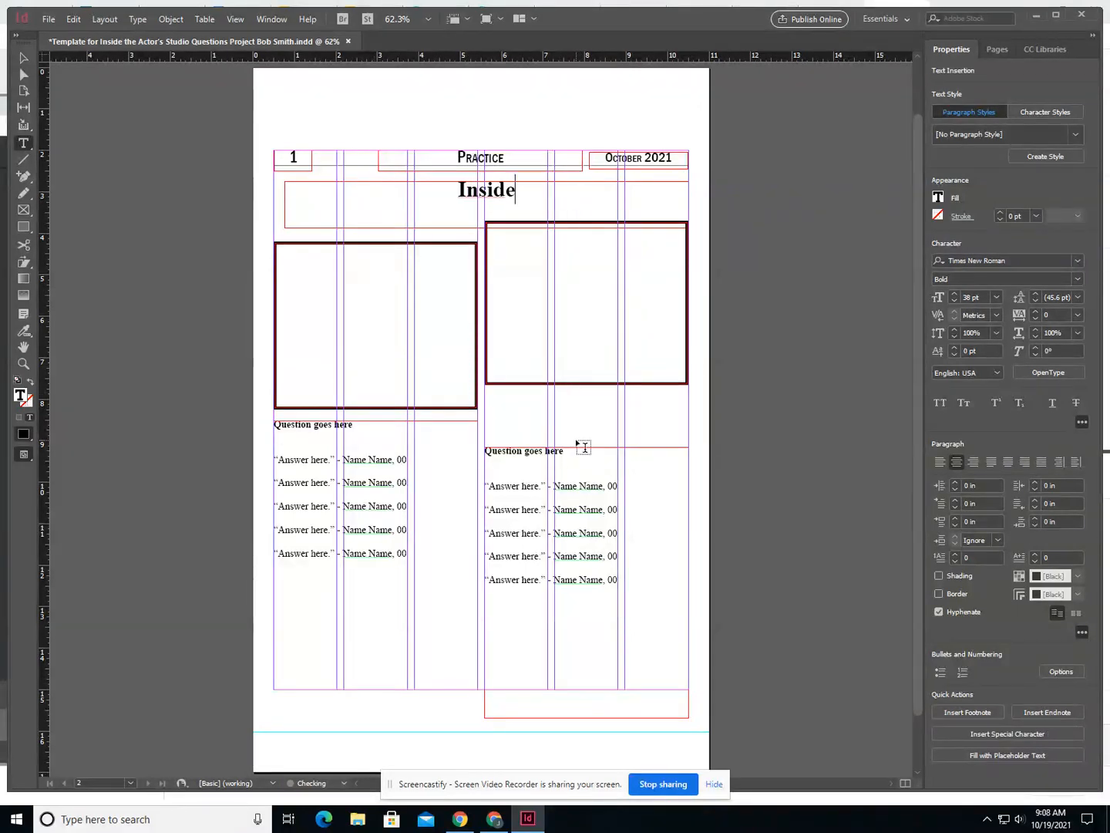
text( the Actor)
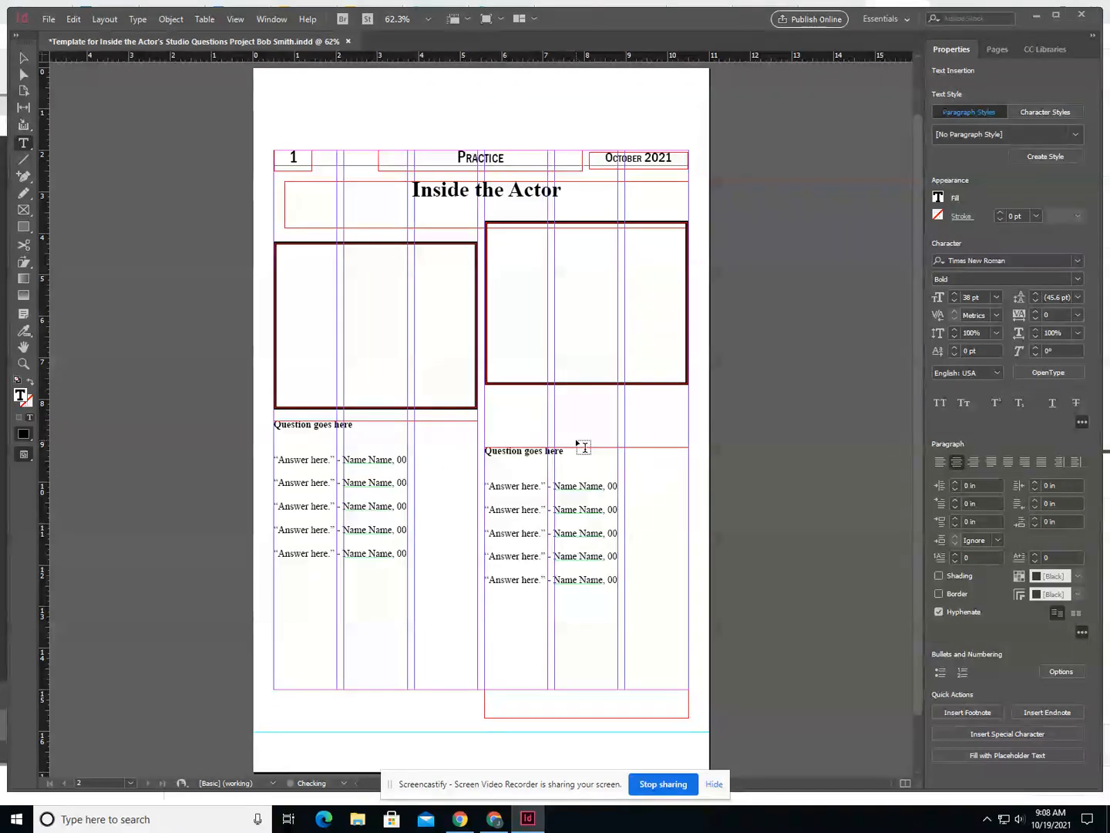
text('s Studio)
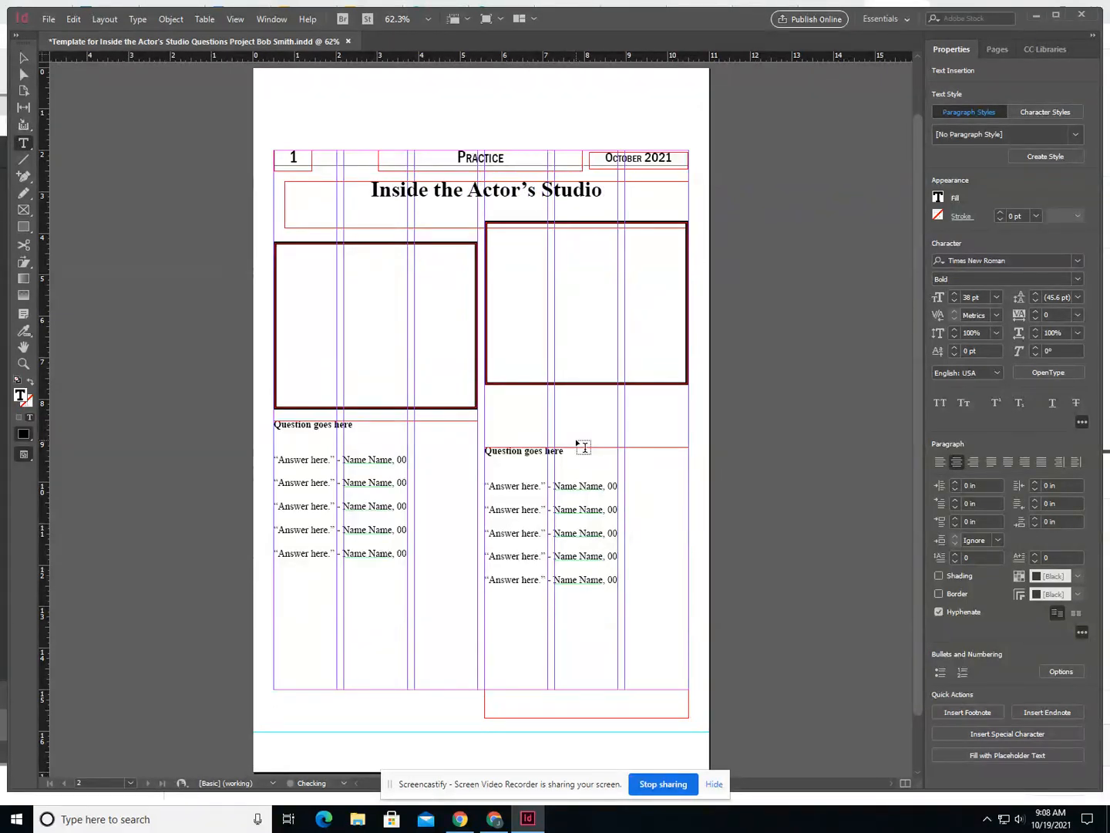
text( - 10 Qu)
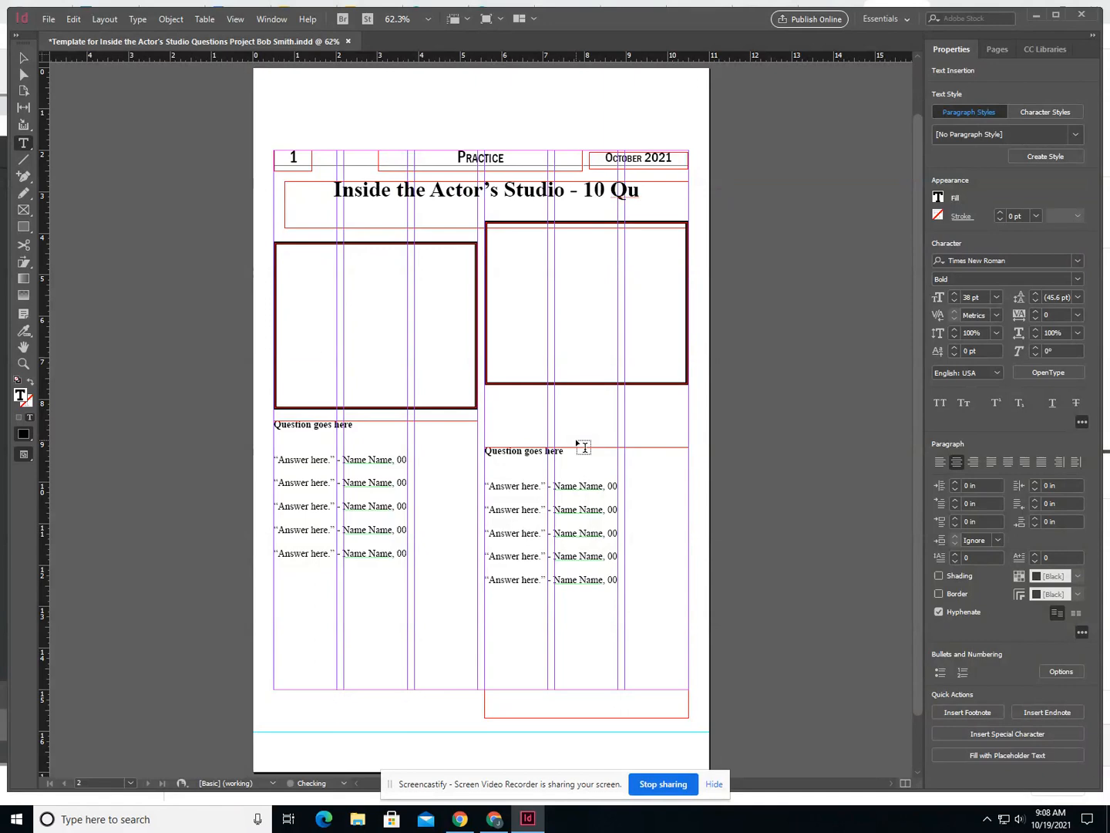
text(estions Project)
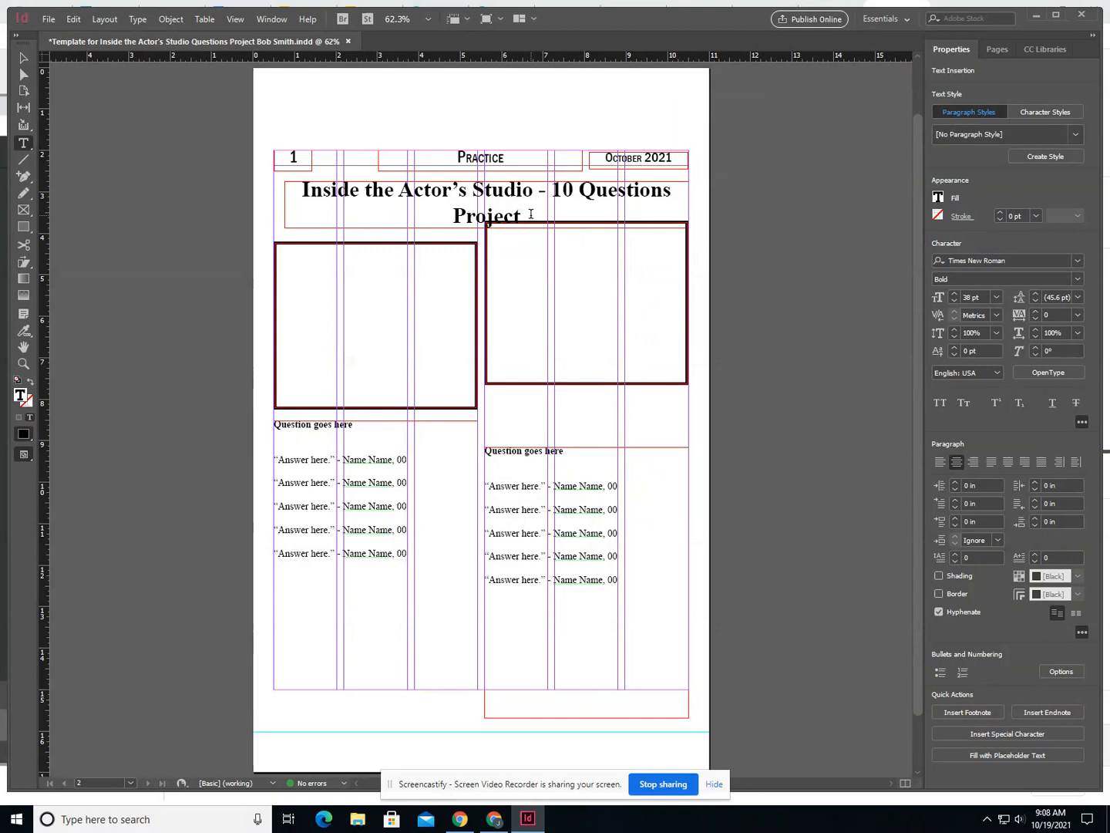
- Finish the headline text with "Questions Project" and set the whole headline in Franklin Gothic Heavy
key(ctrl+a)
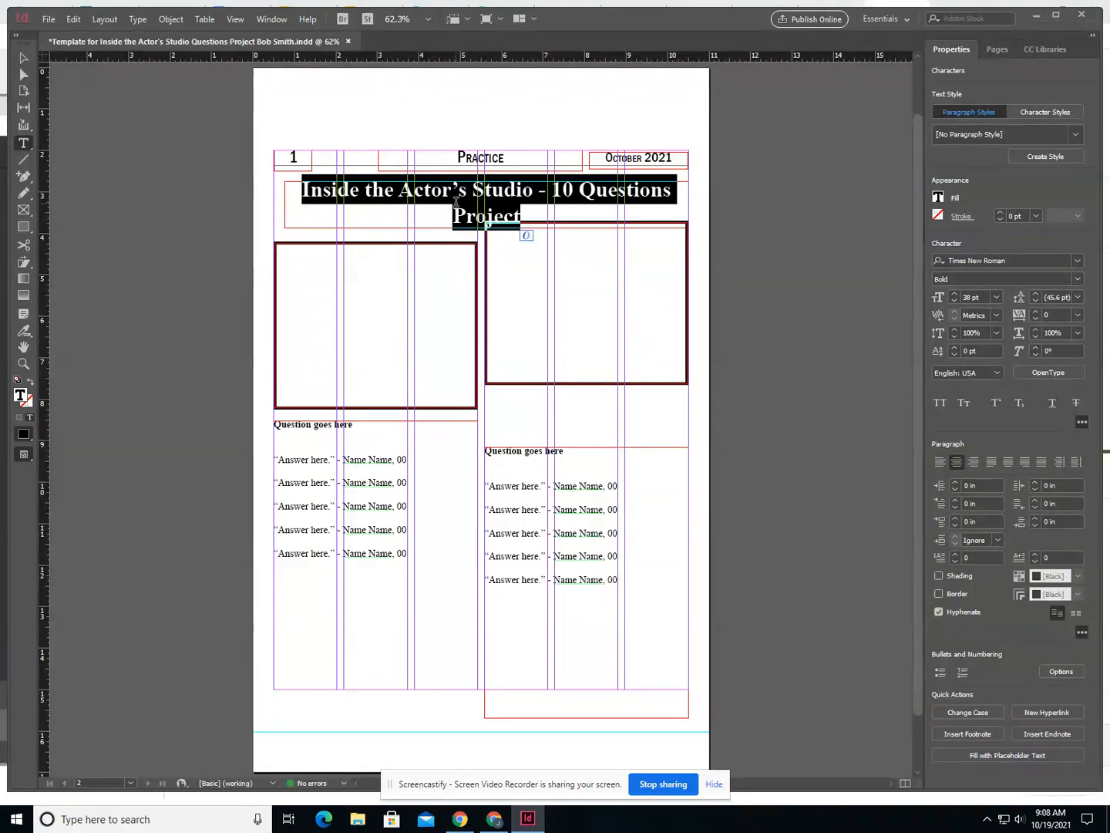
click(456, 202)
key(ctrl+a)
click(1078, 262)
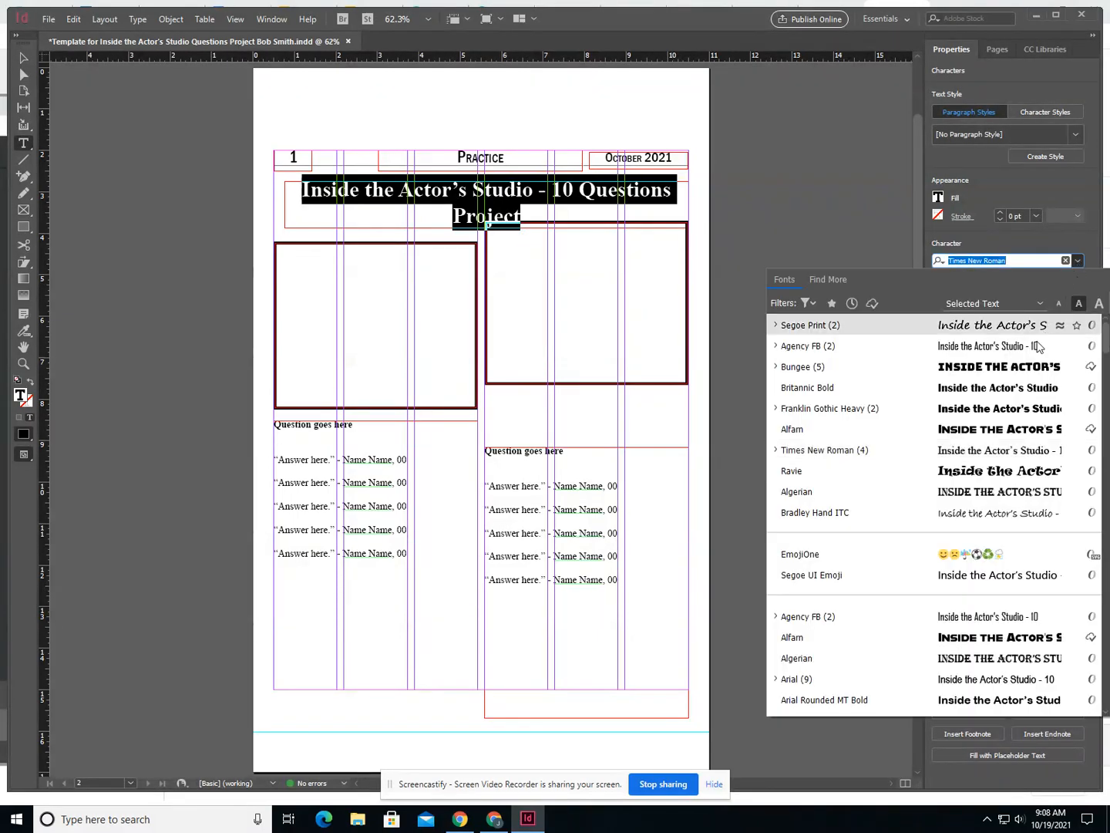
scroll(1000, 523, down, 3)
scroll(1000, 522, up, 3)
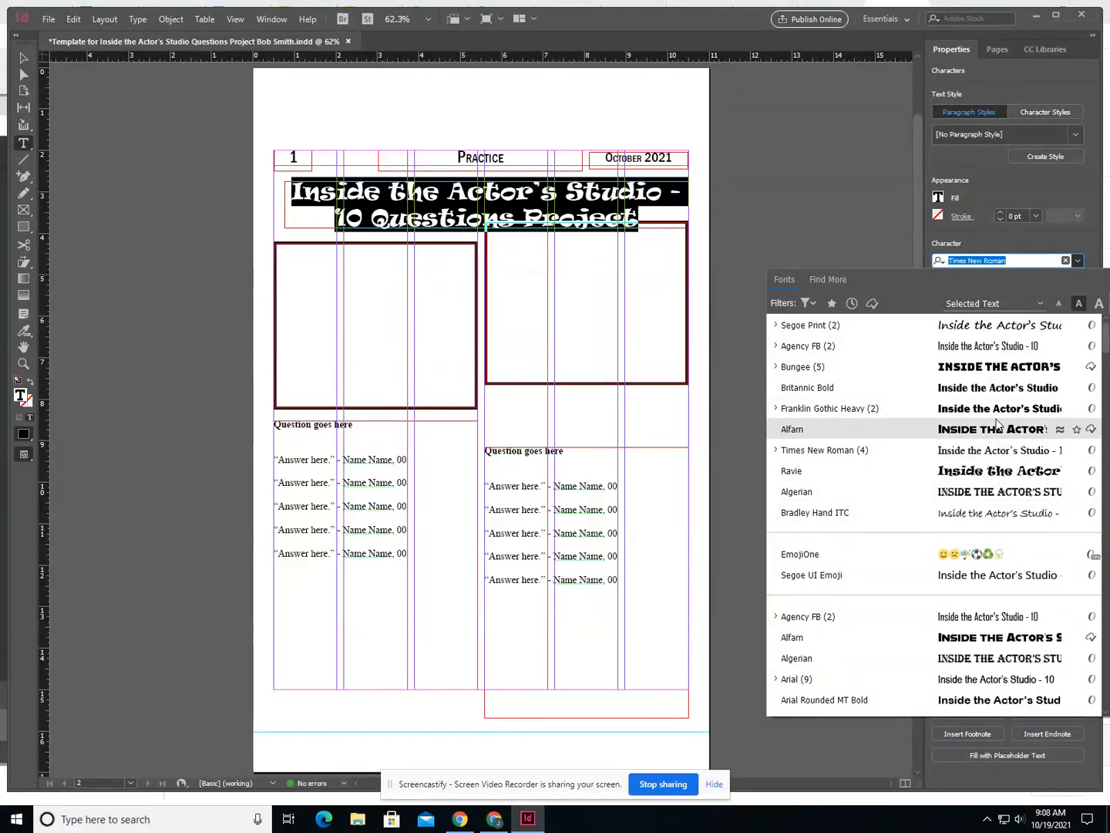
click(994, 410)
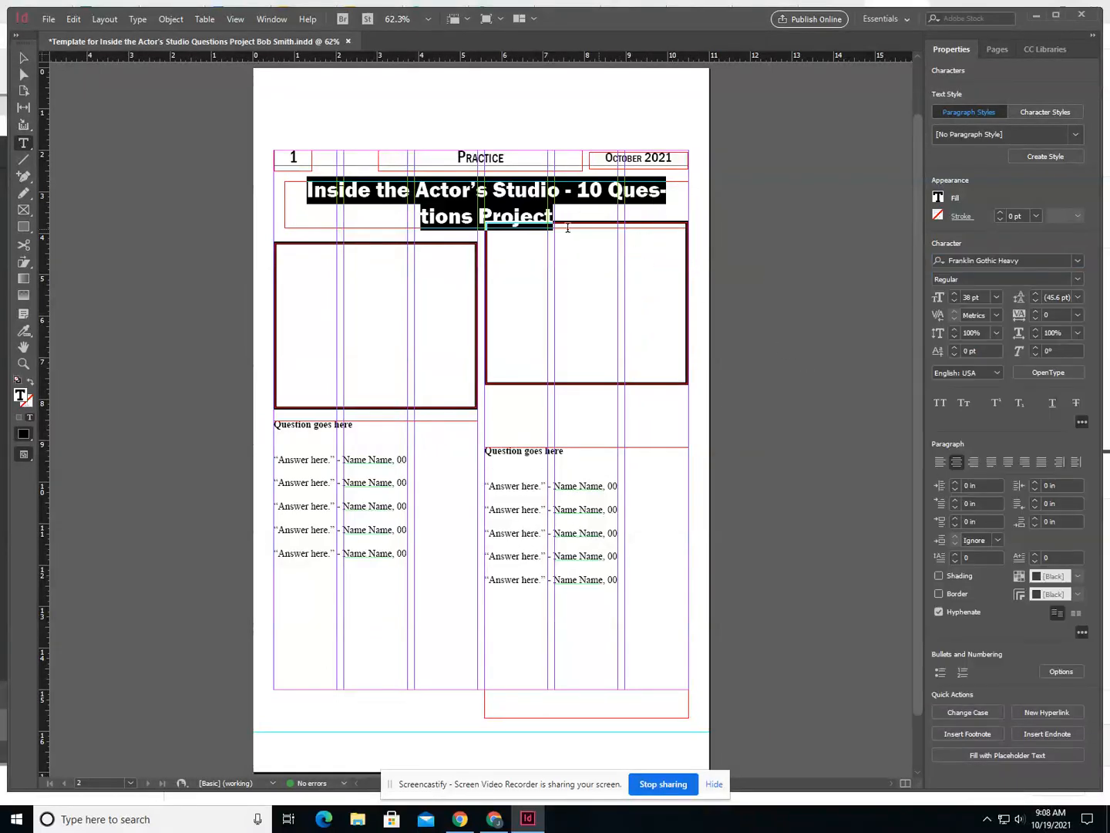
- Break the headline after the hyphen so that "10 Questions Project" starts on its own line
click(610, 191)
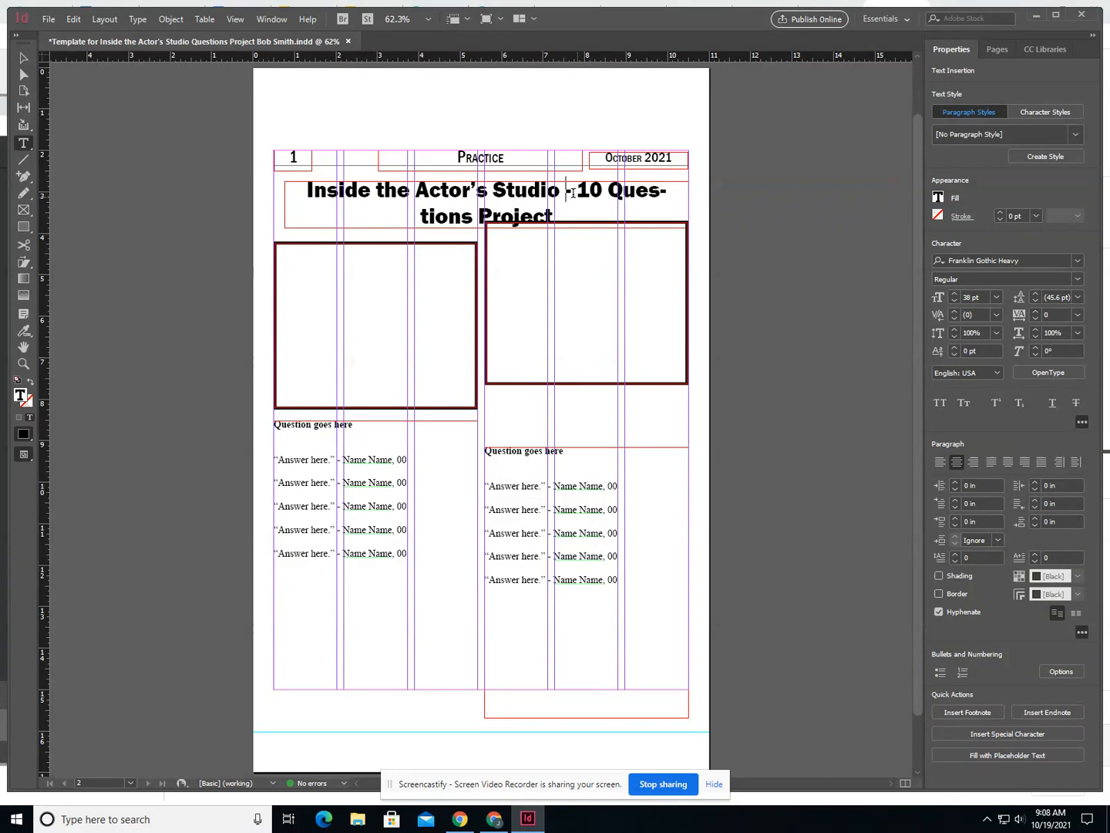
key(Return)
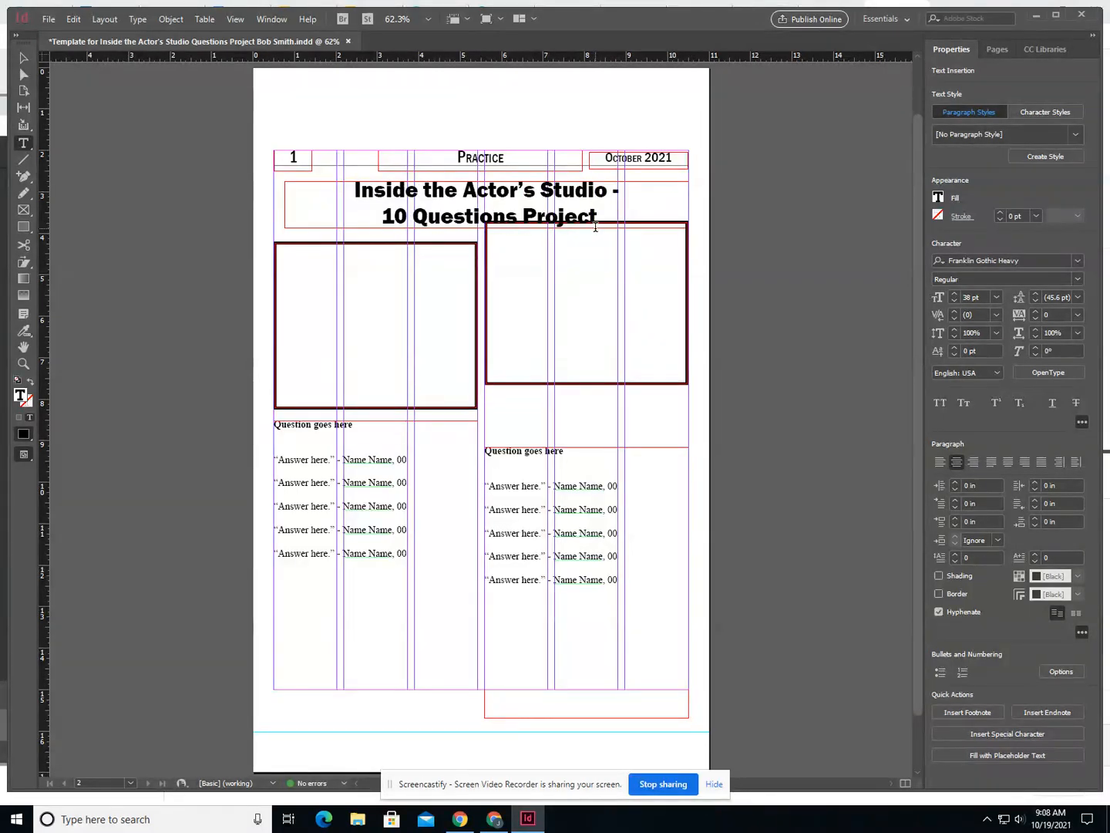
- Try the headline at 36 pt and return it to 38 pt
drag(600, 216, 353, 190)
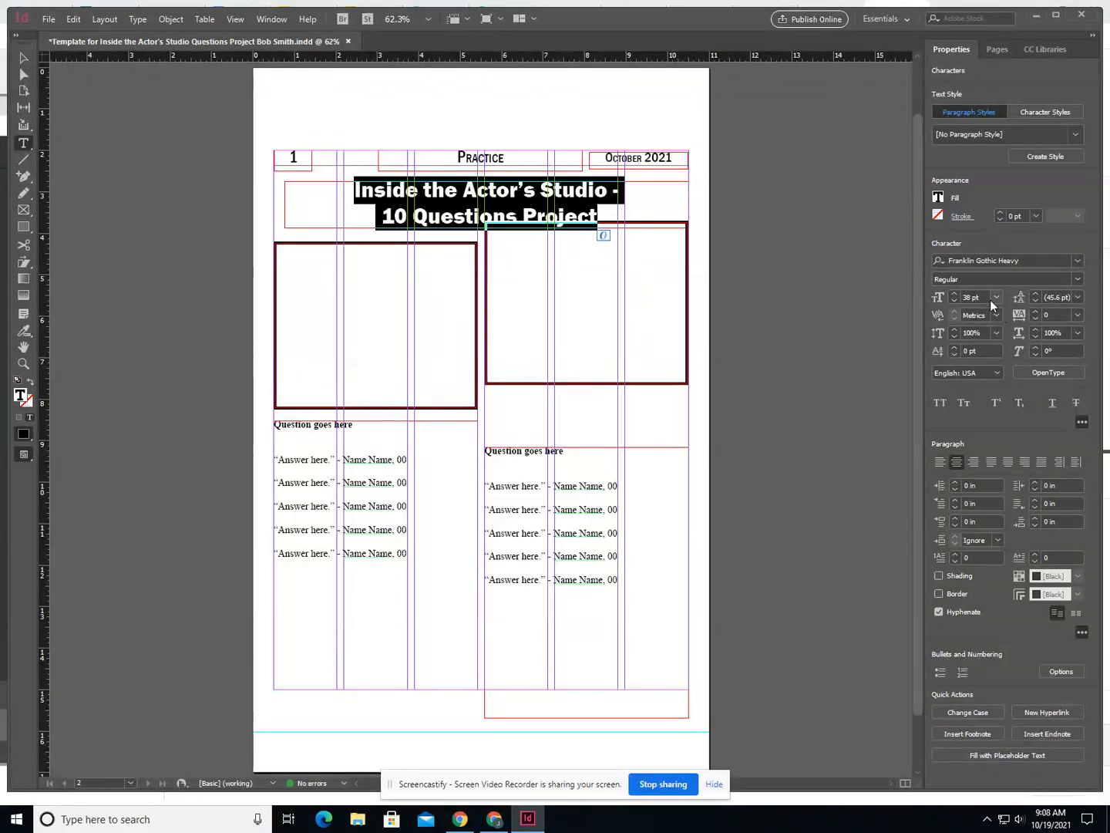
click(955, 302)
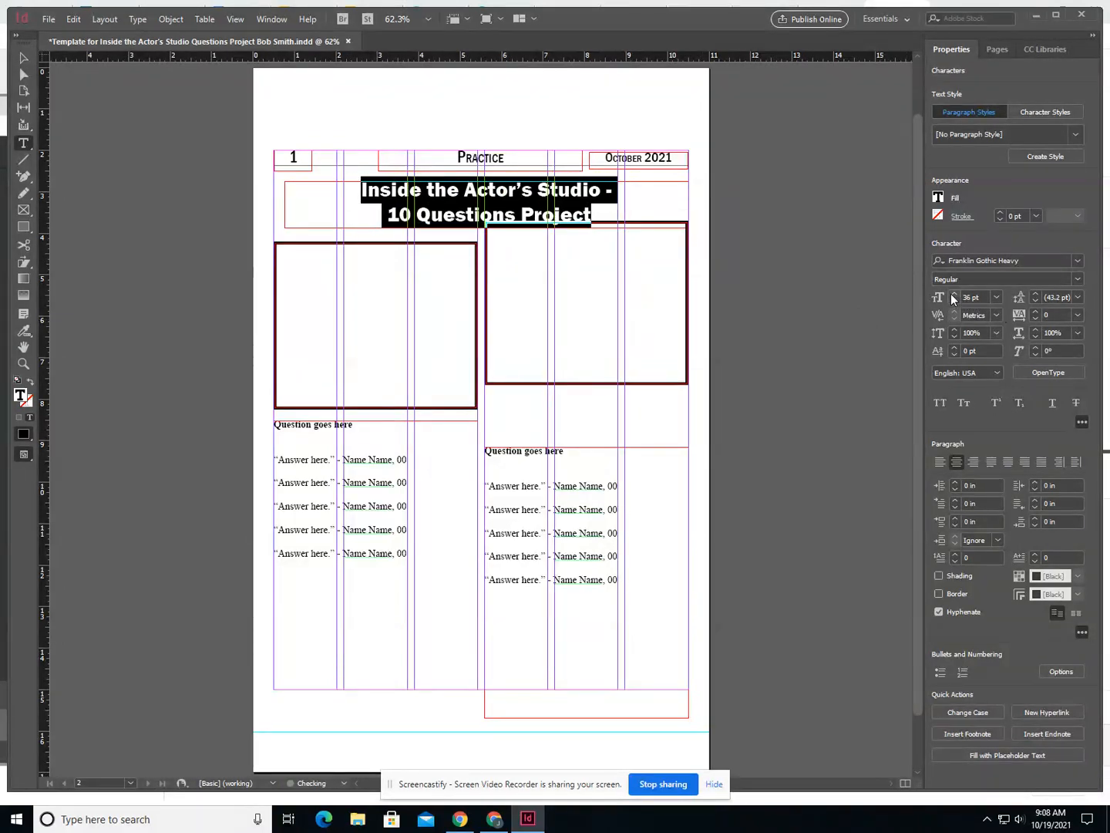
click(953, 293)
click(953, 294)
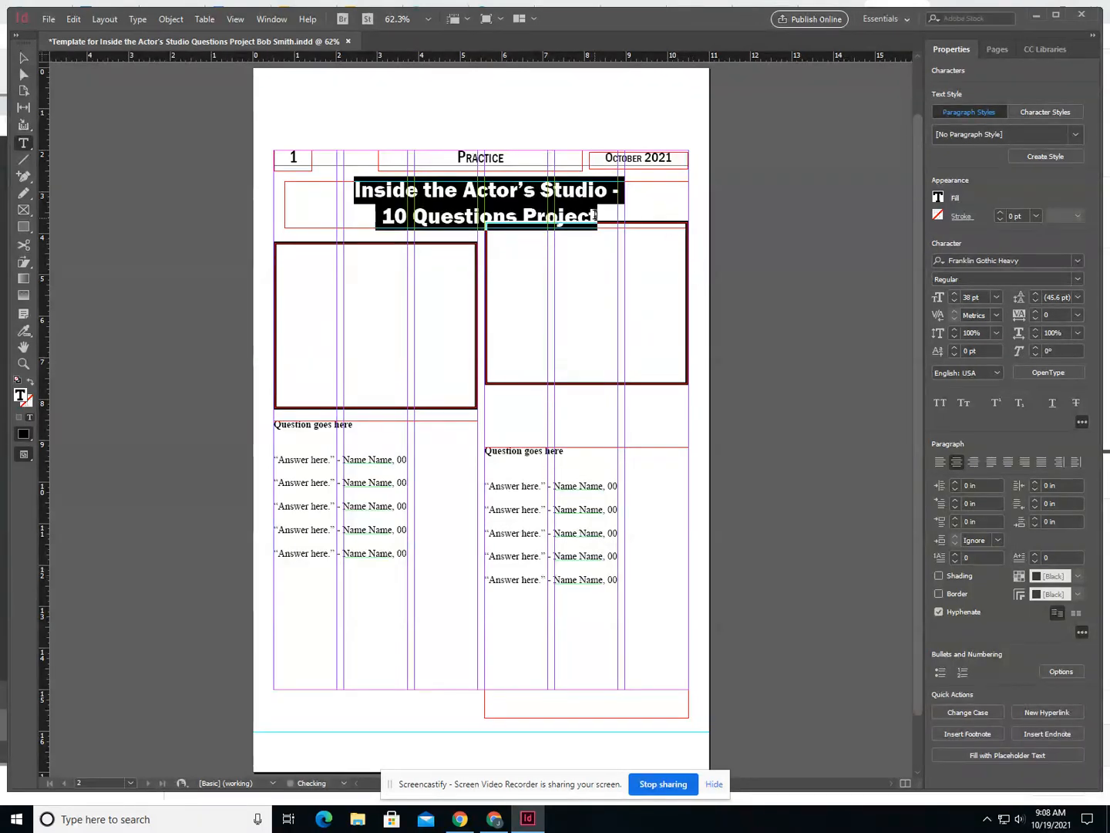
click(774, 307)
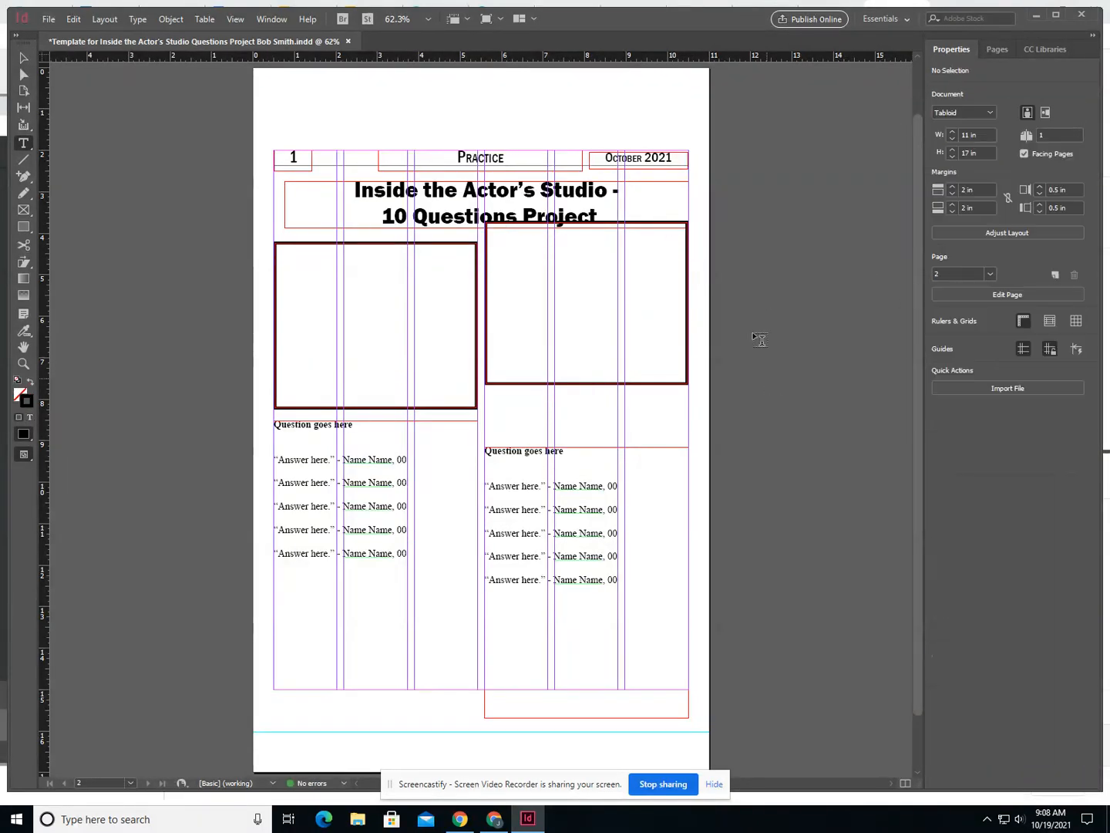
click(454, 208)
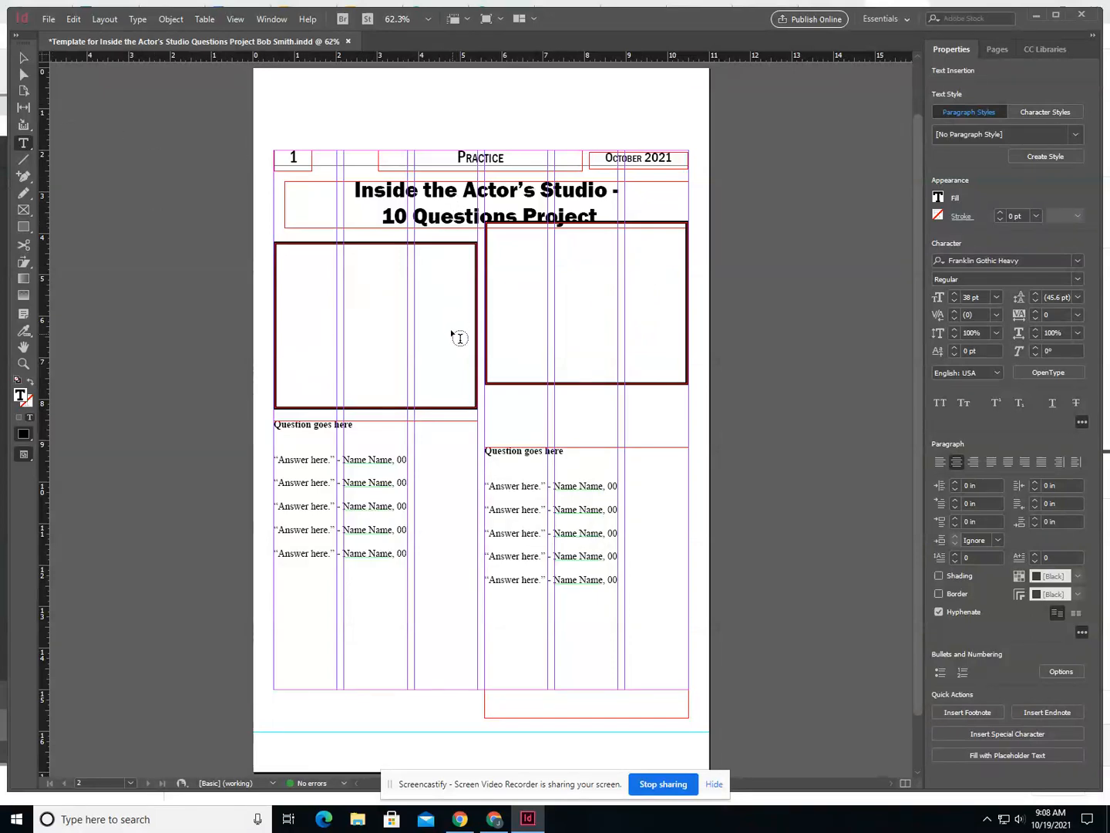
- Replace the "Question goes here" placeholder in the left column with "With is your favorite word?"
scroll(458, 337, down, 1)
click(357, 367)
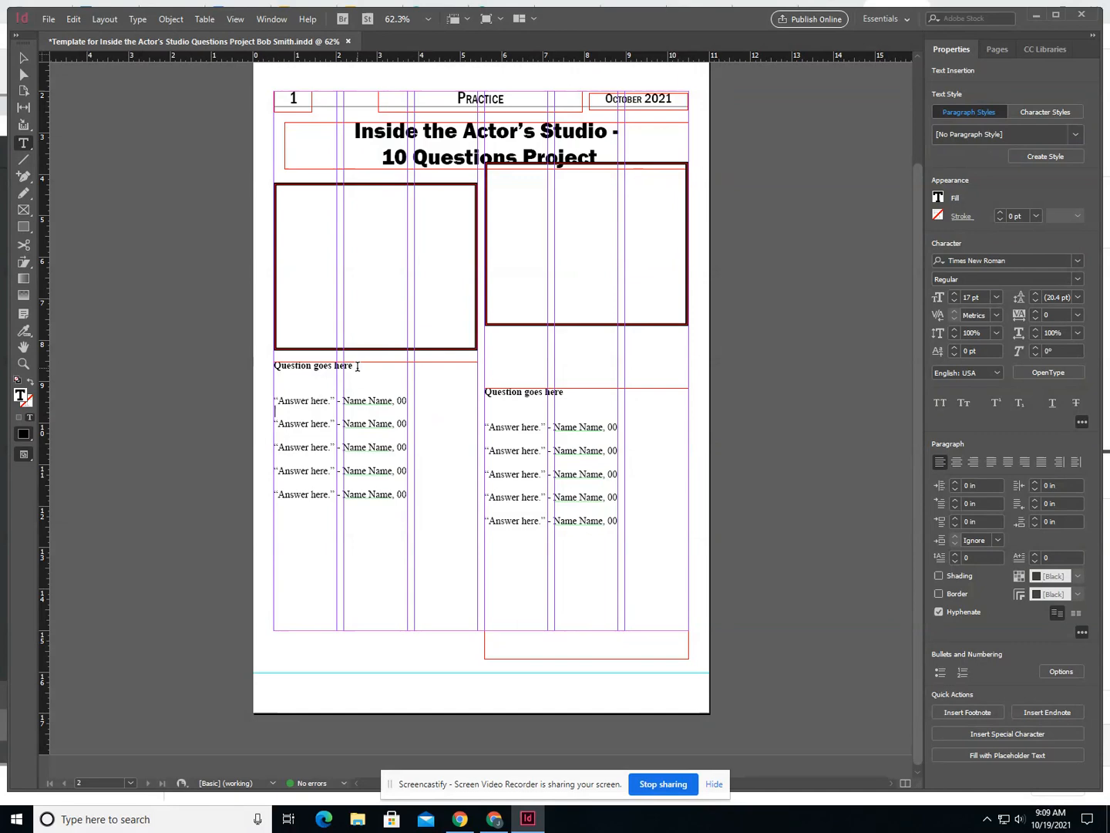
drag(356, 366, 273, 366)
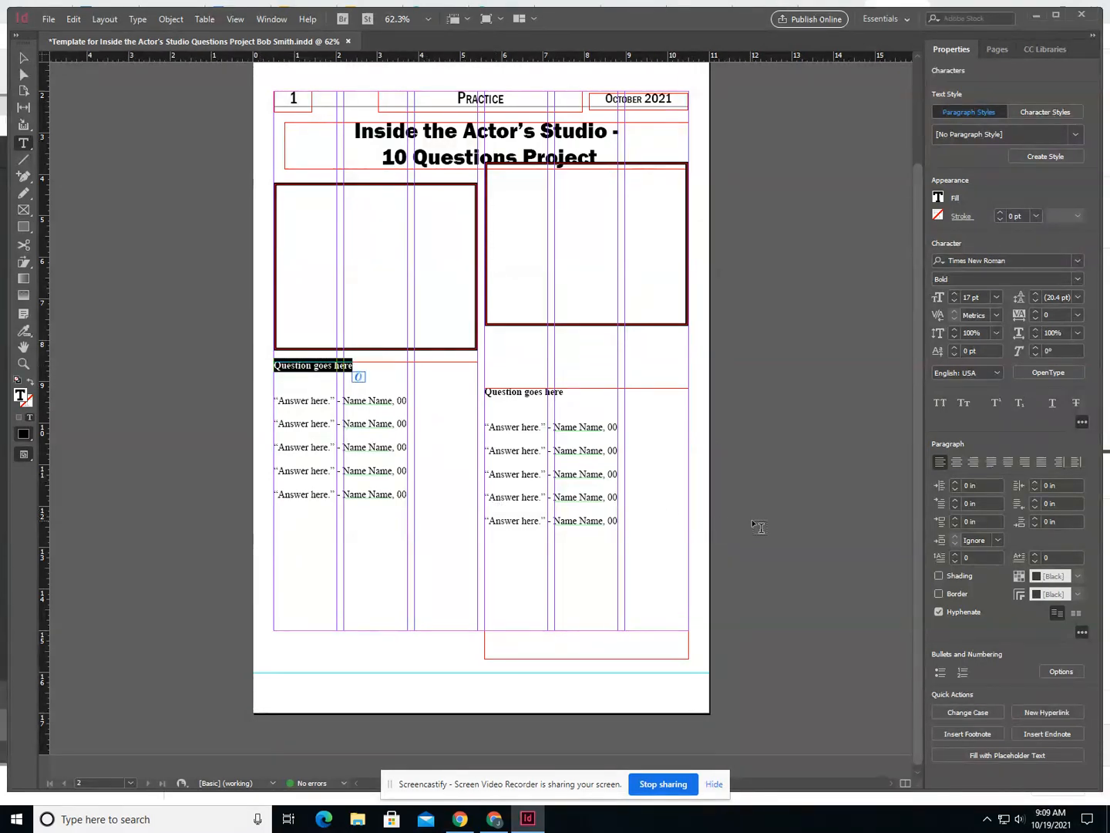
text(With is)
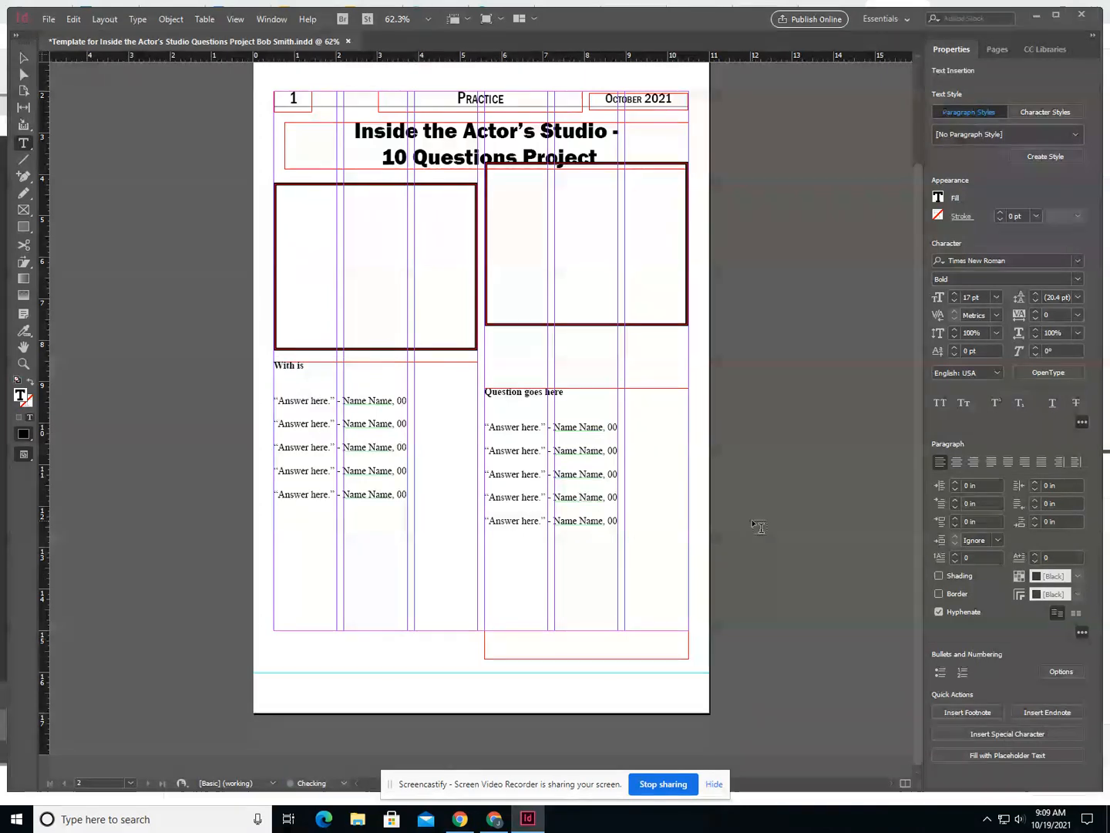
text( your favorite word?)
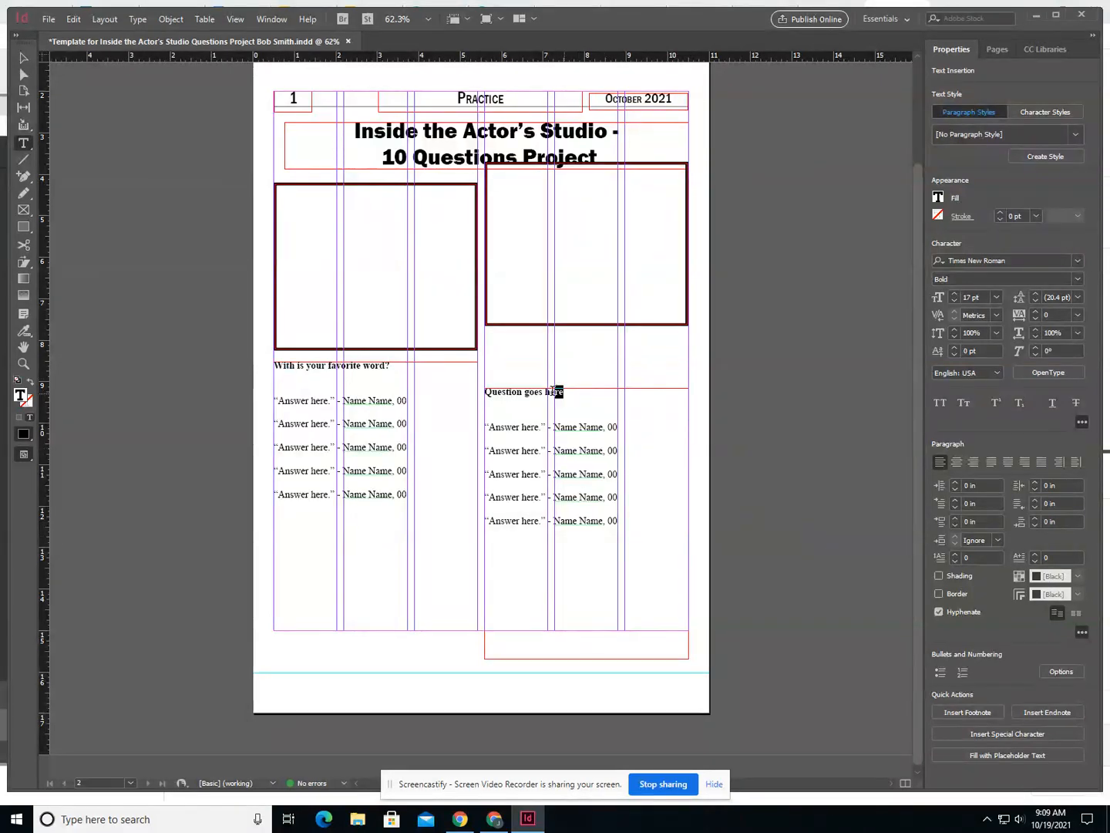
- Replace the right column's "Question goes here" placeholder with "What is your favorite non curse word curse word?"
drag(562, 393, 476, 392)
text(What is)
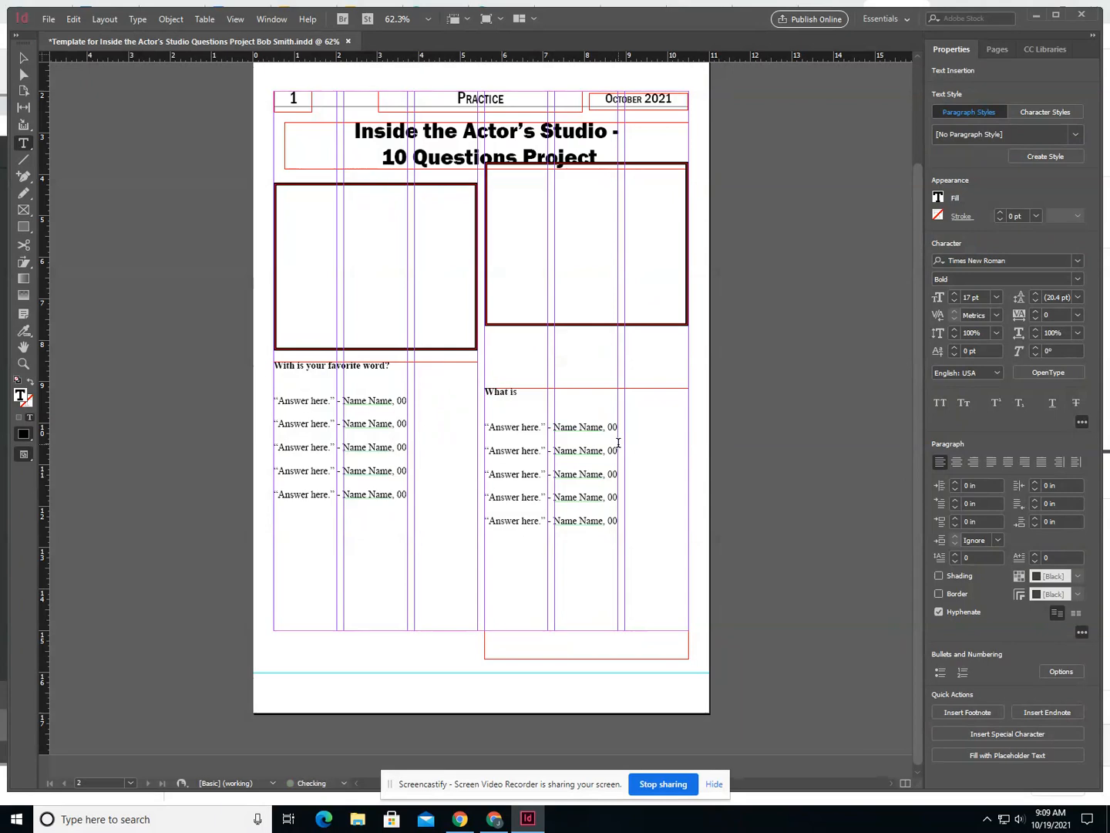
text( your favorite non curse word curse word?)
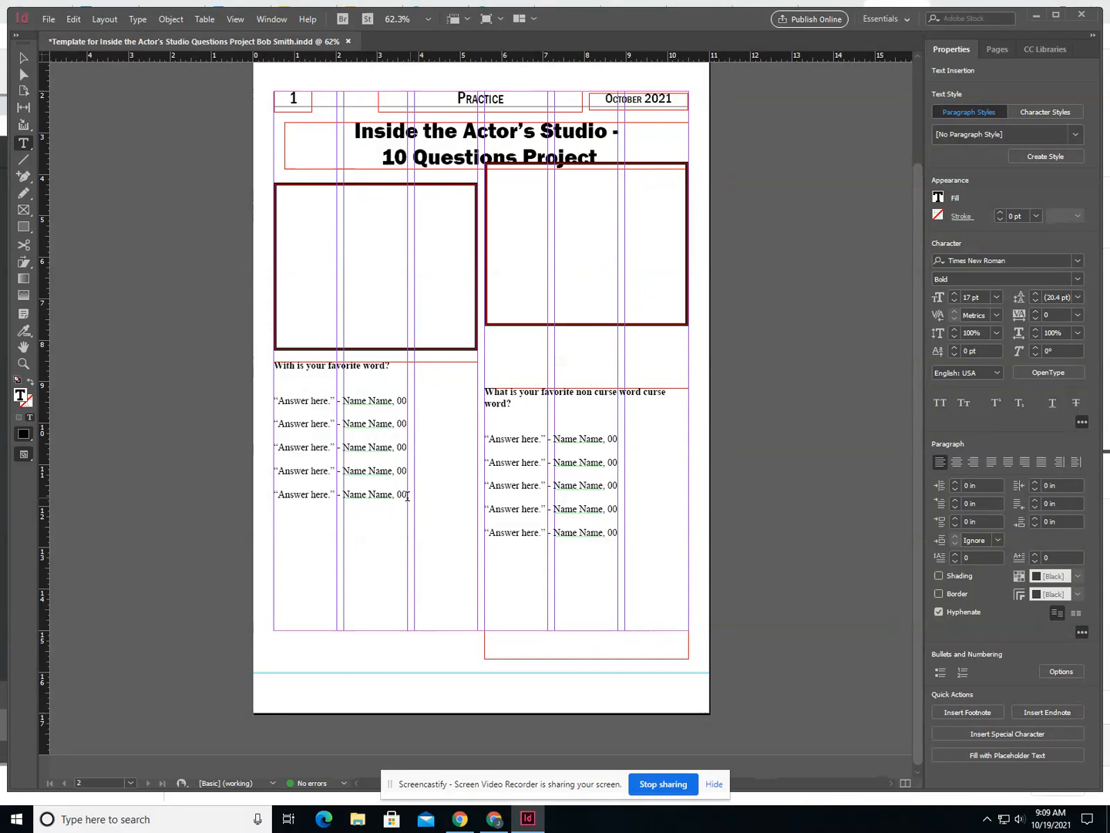
- Replace the left column's five placeholder answers with the quote "Happy.", followed by a dash, the respondent's full name and 10
drag(406, 496, 280, 396)
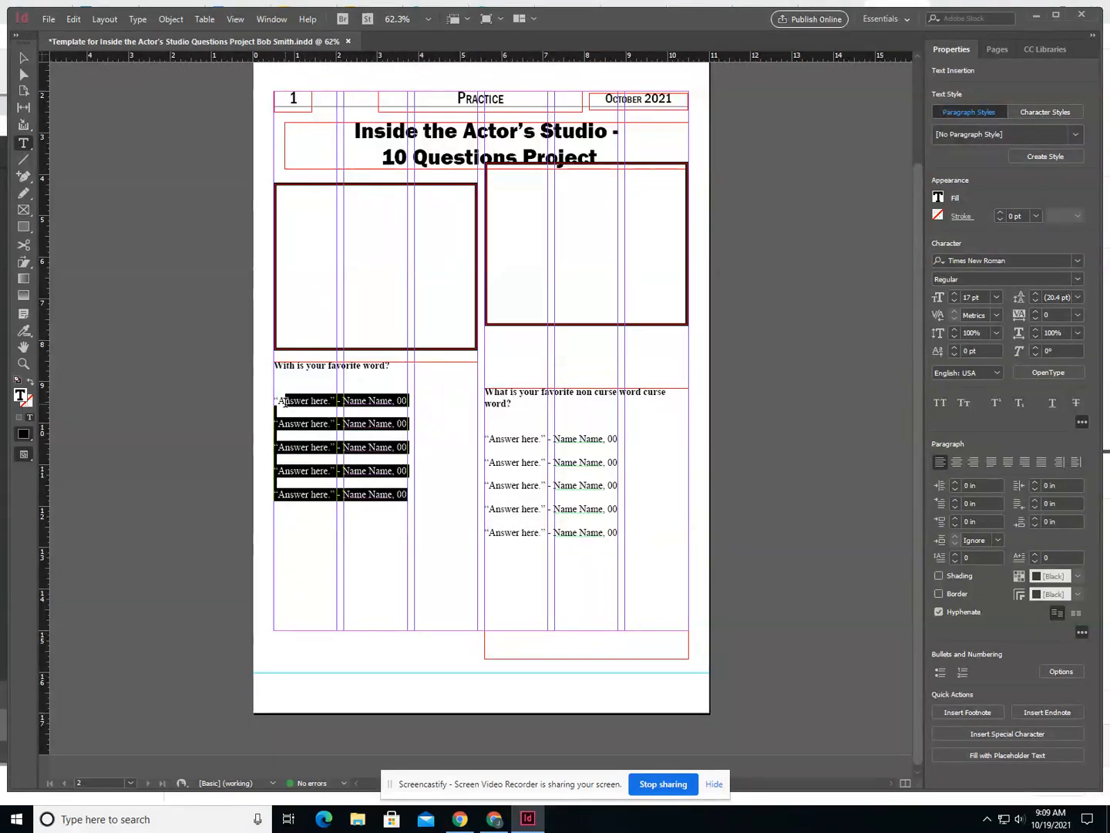
click(276, 402)
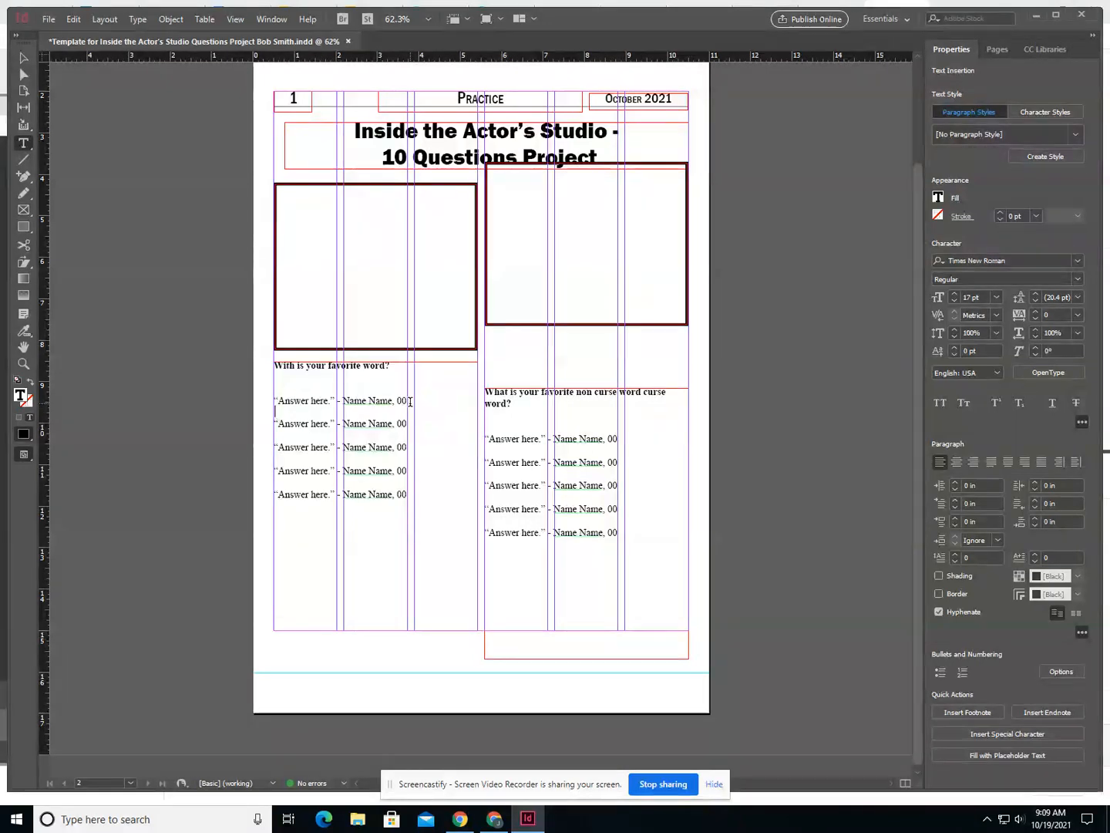
drag(406, 496, 279, 400)
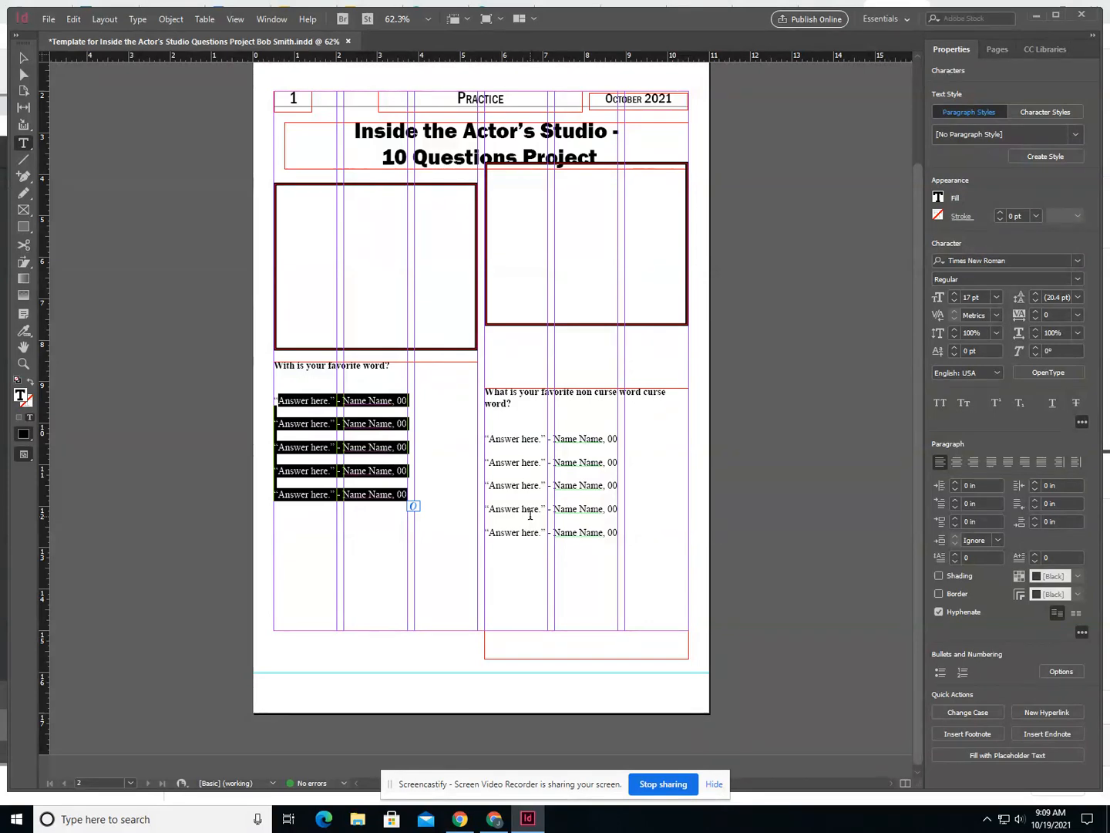
text(Happy.”)
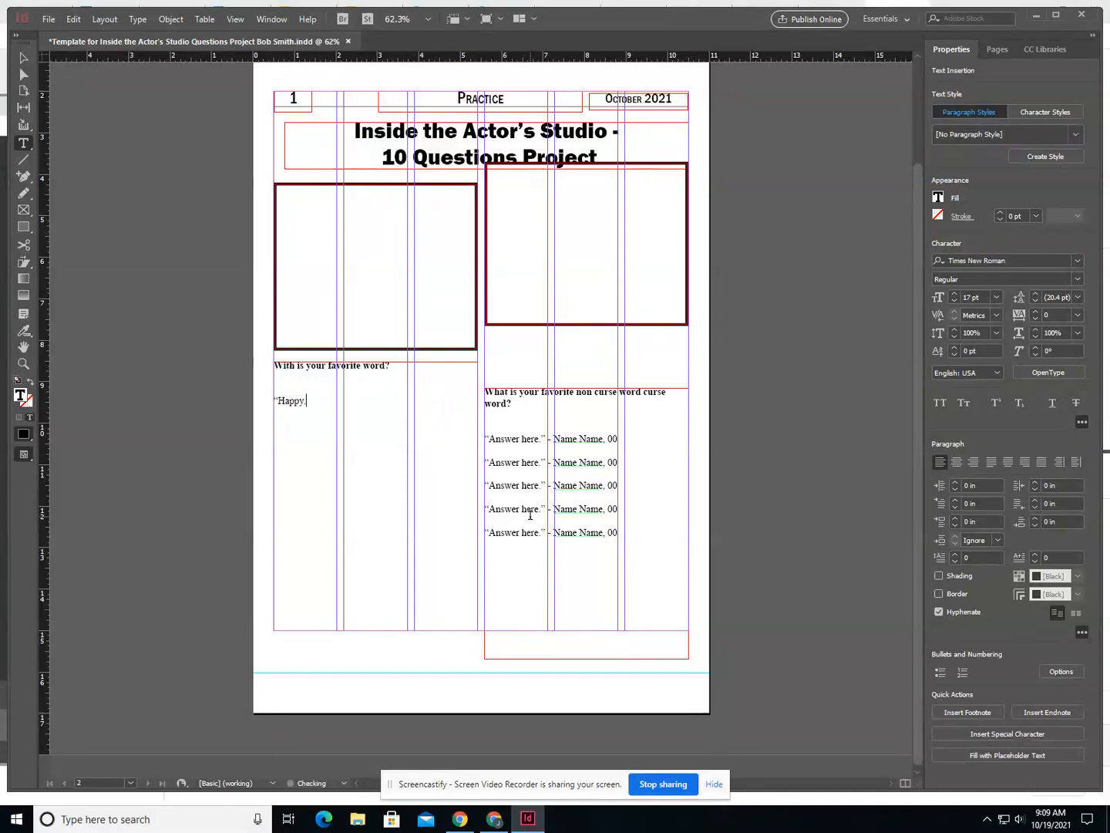
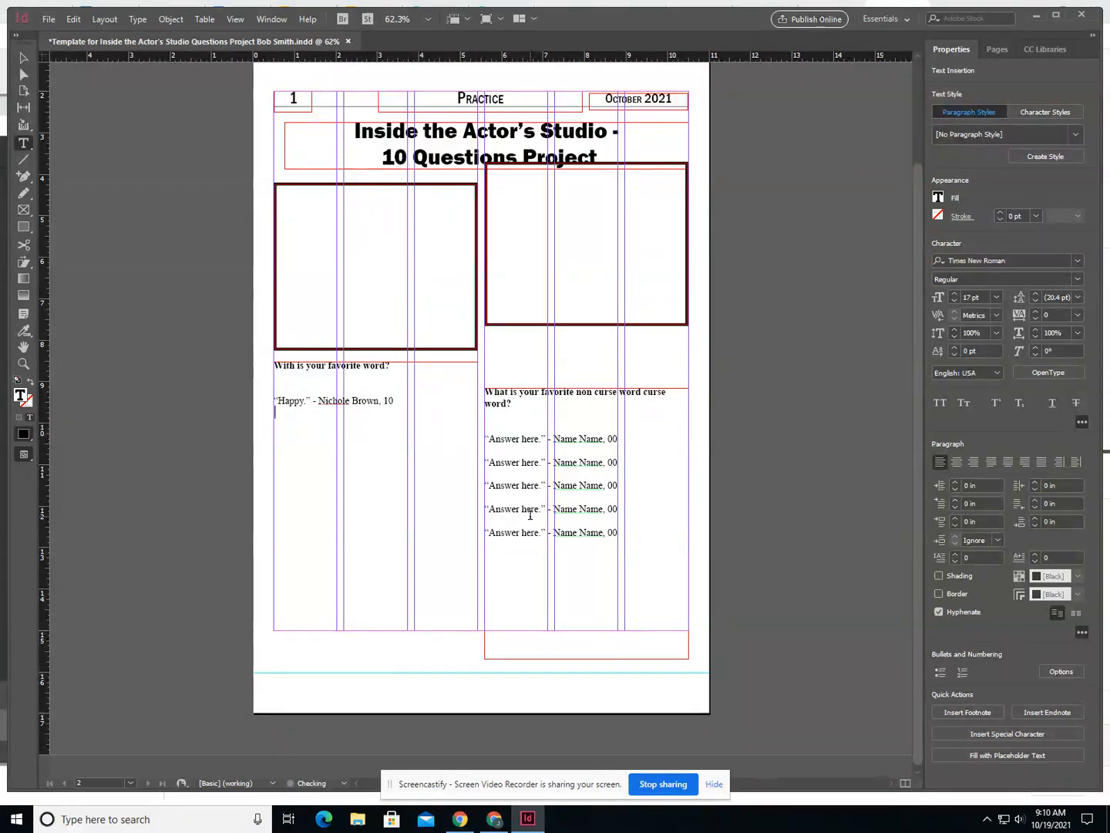
text(“Blue.” -)
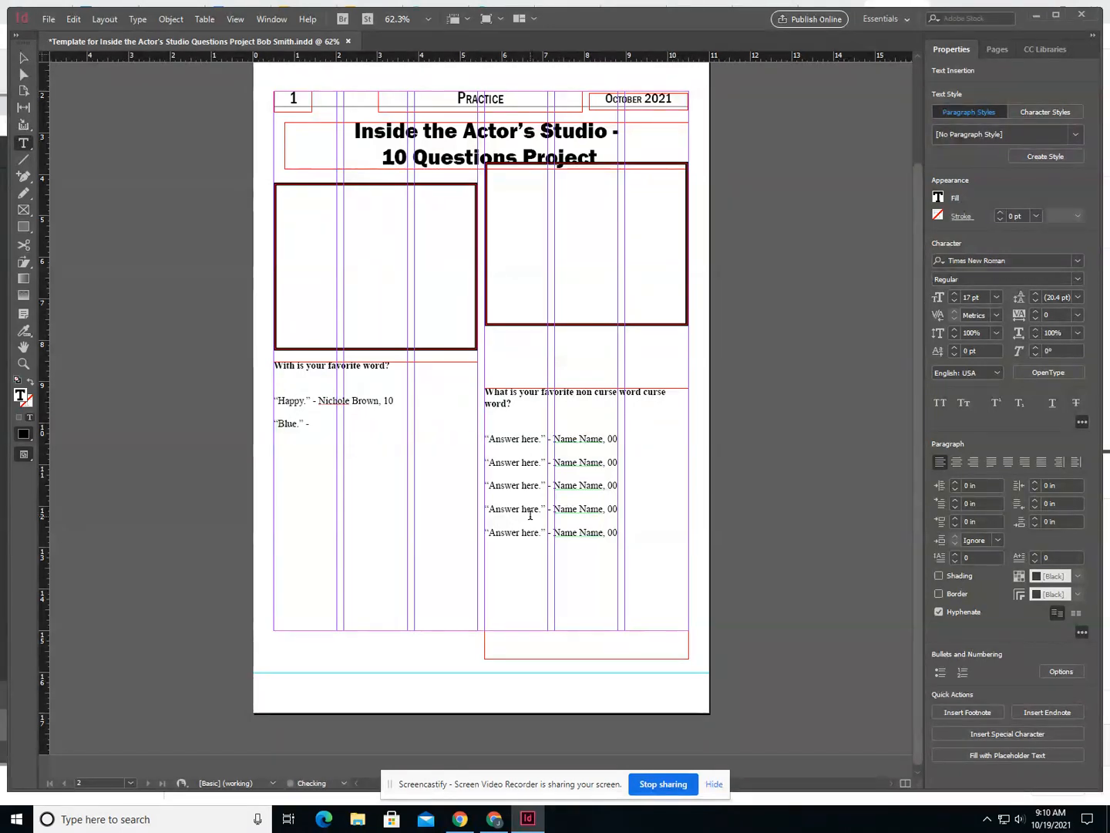
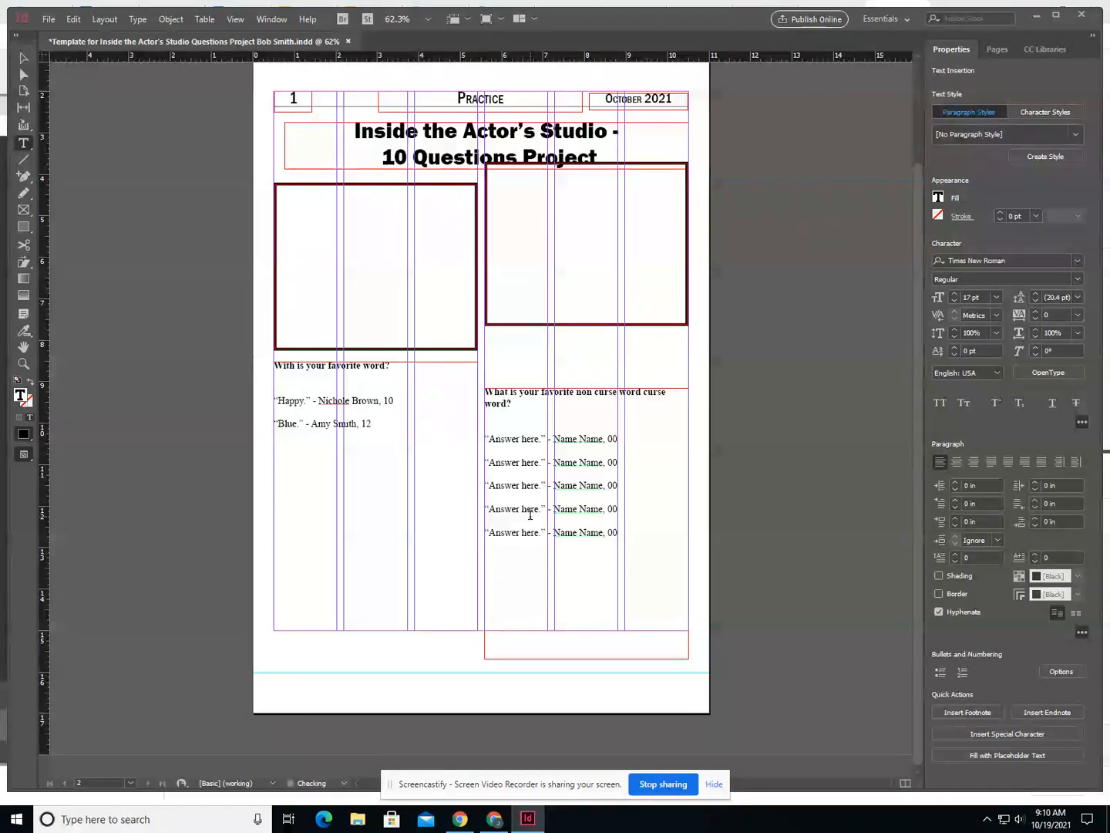
- Add a third answer, correcting the misspelled word to "Puppy" with the spelling suggestion, followed by a dash, the respondent's full name and 11
key(Return)
text(“)
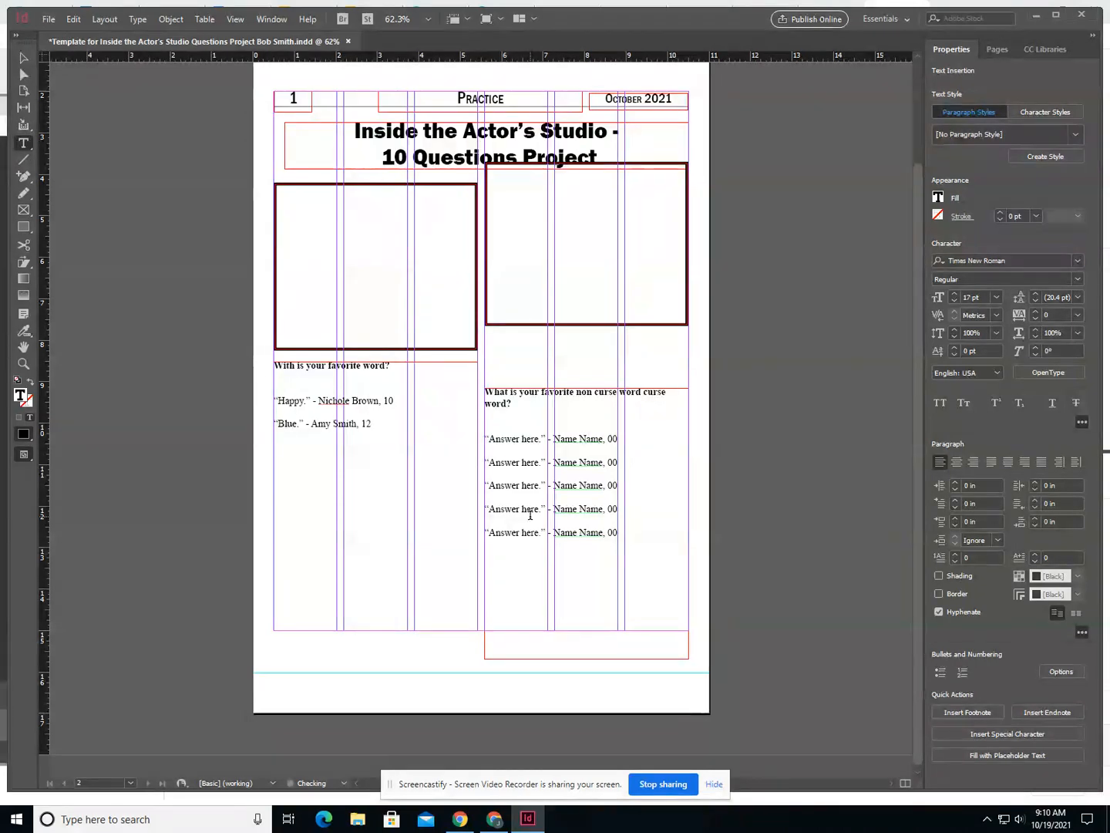
text(Pauppy.”)
right_click(285, 448)
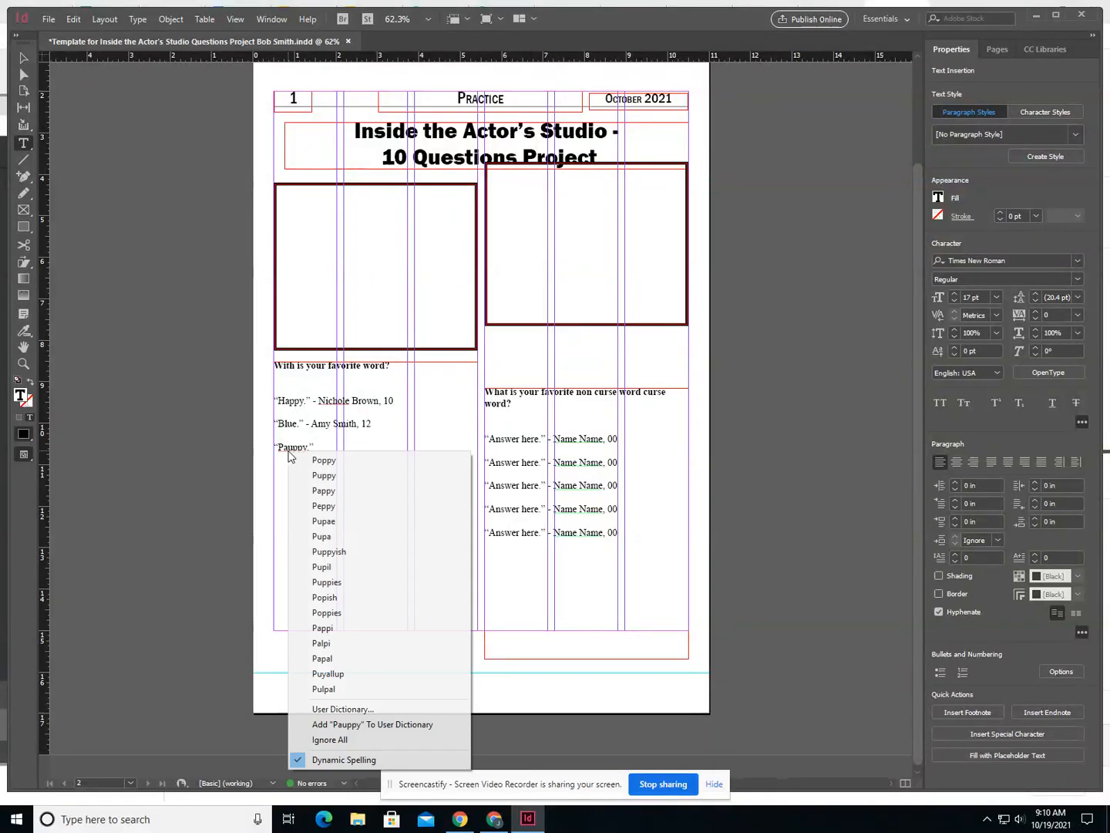
click(324, 475)
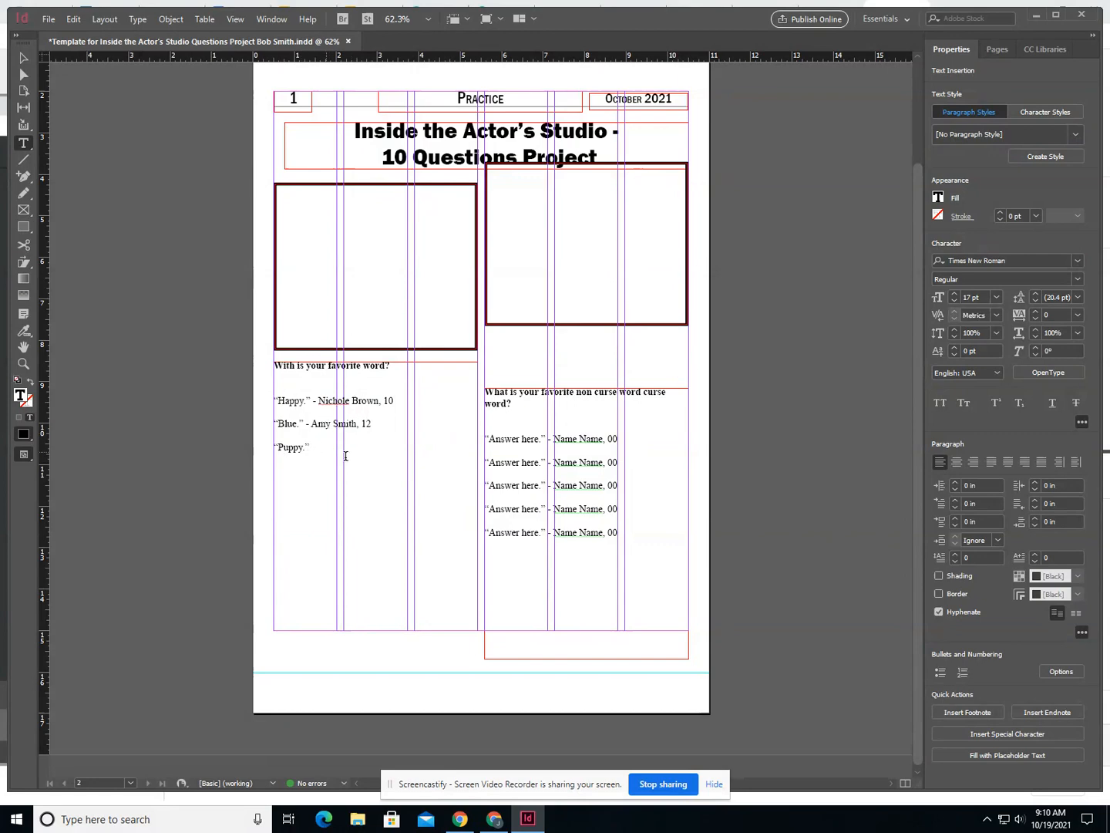
- Add a fourth answer reading "Rainbow." in the left column, followed by a dash, the respondent's full name and 10
key(BackSpace)
key(BackSpace)
text(ainbow.”)
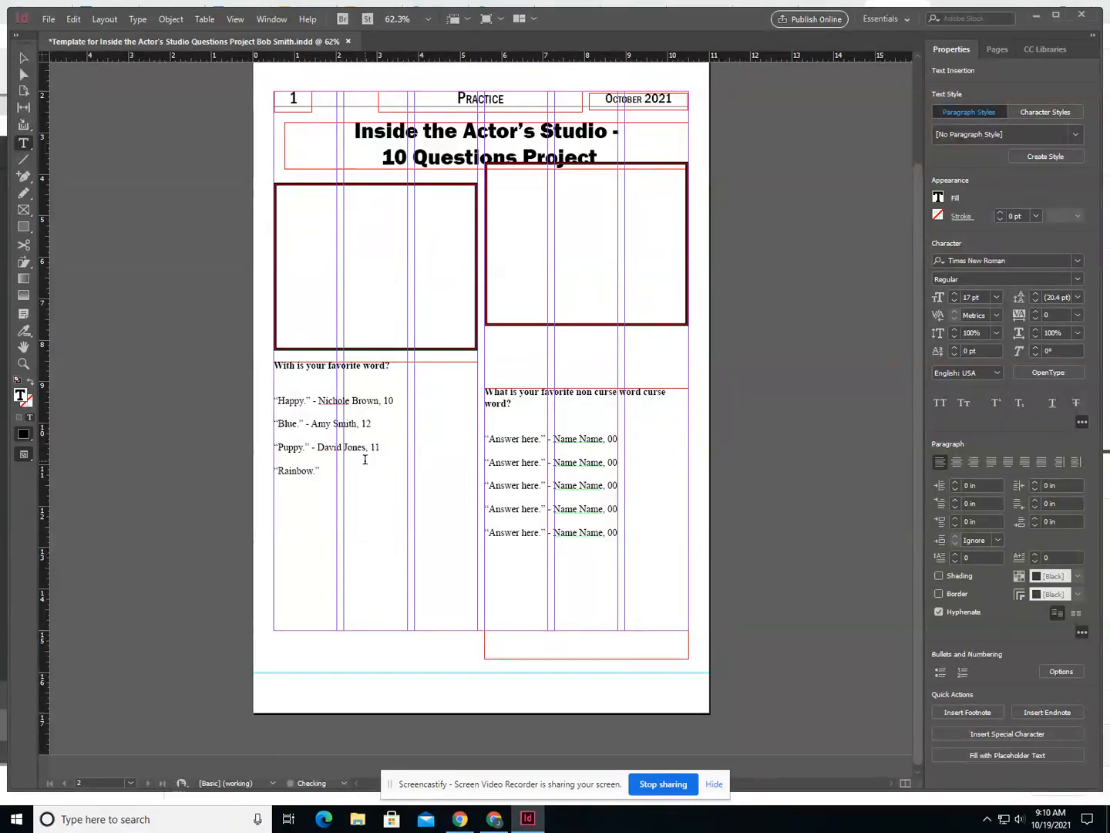
- Add a fifth answer reading "Green." in the left column, followed by a dash, the respondent's full name and 9
key(Return)
text("Green.")
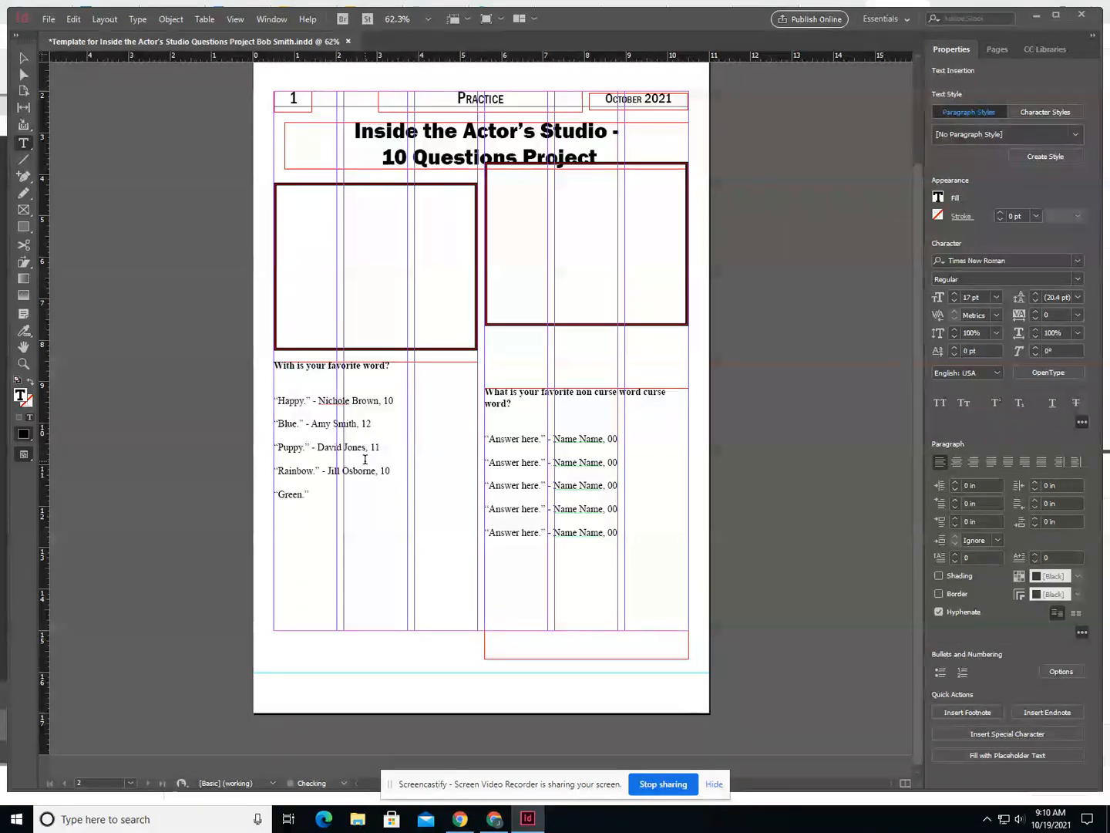
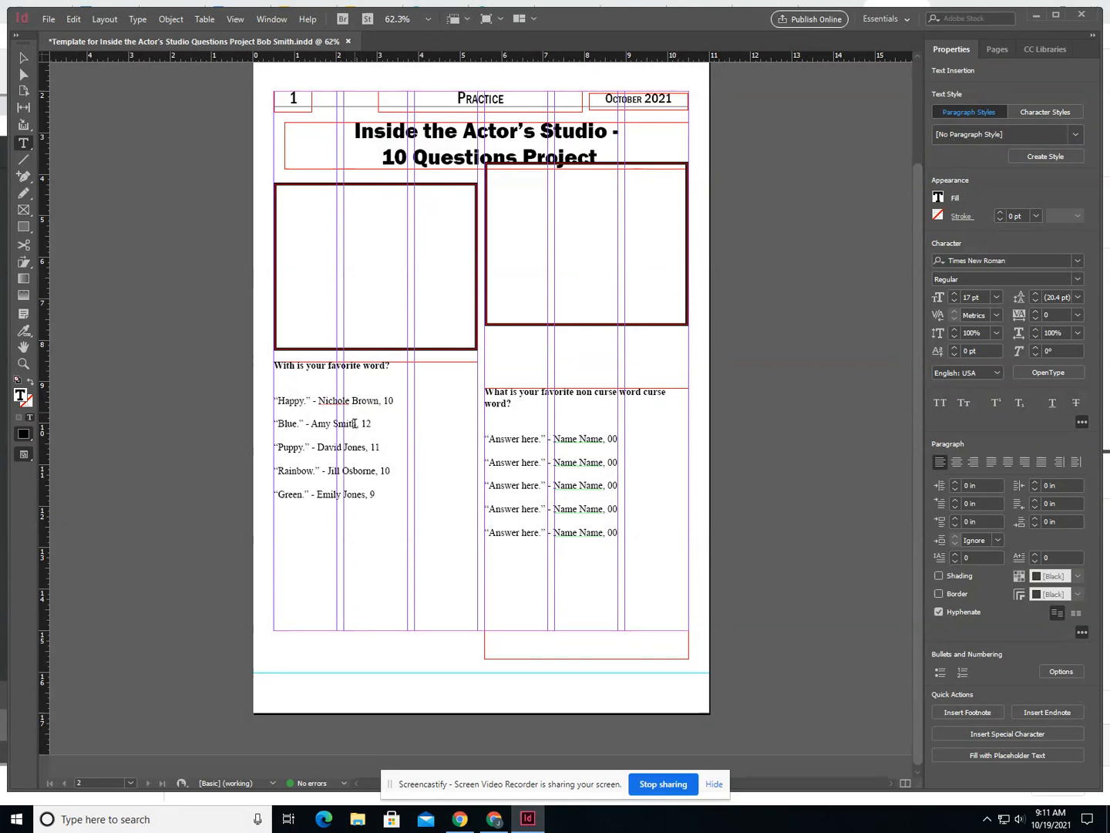
- Set the font size of the "With is your favorite word?" question above the left column's answers to 24 pt
drag(391, 366, 273, 364)
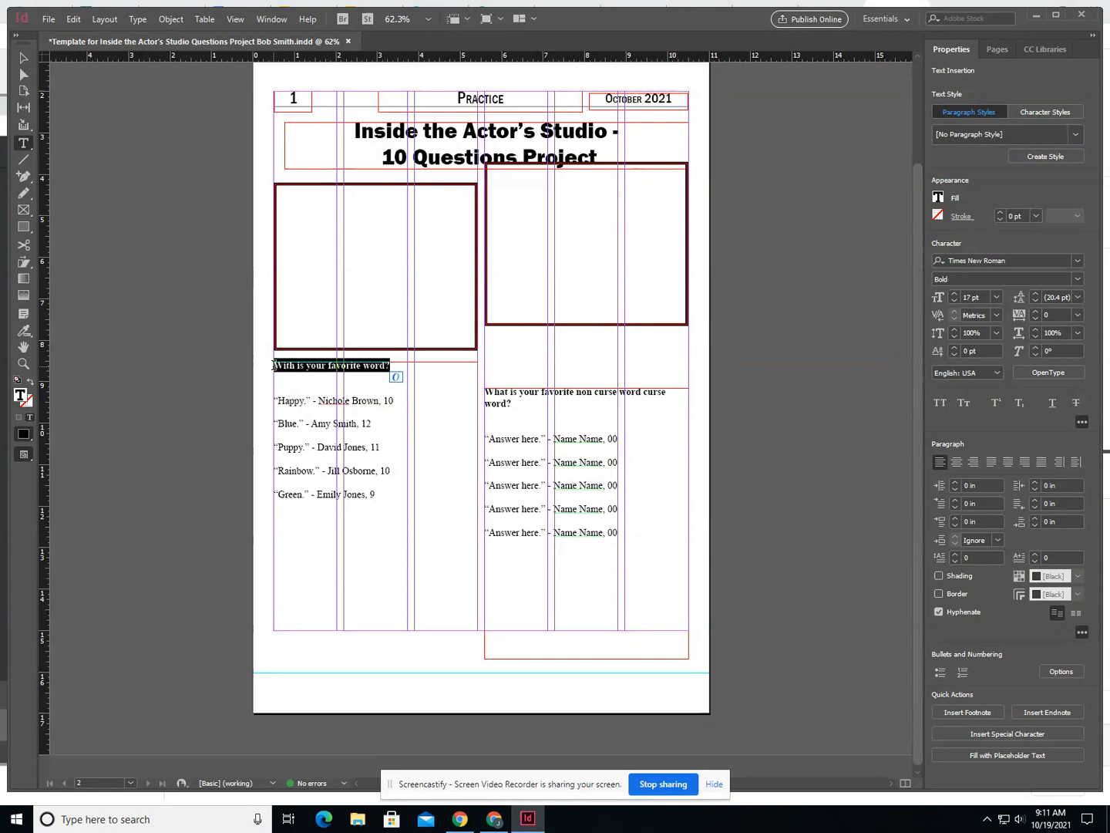
click(954, 292)
click(953, 293)
click(954, 293)
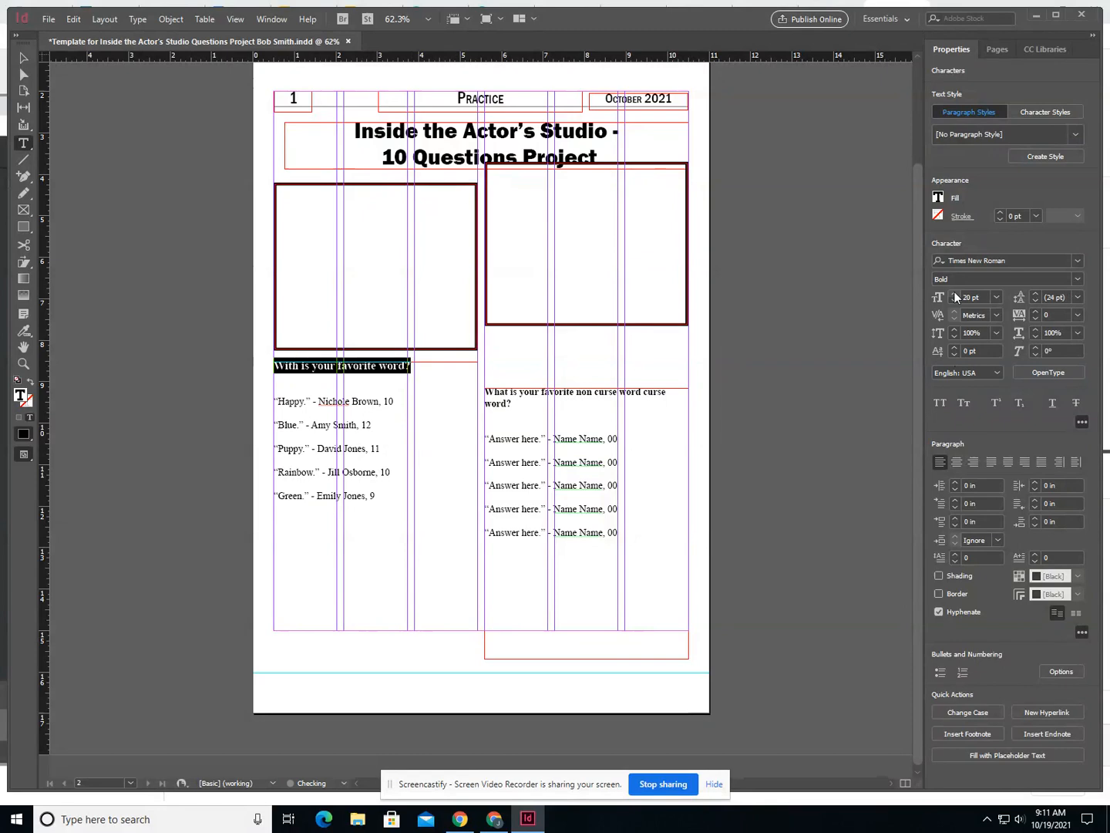
click(995, 298)
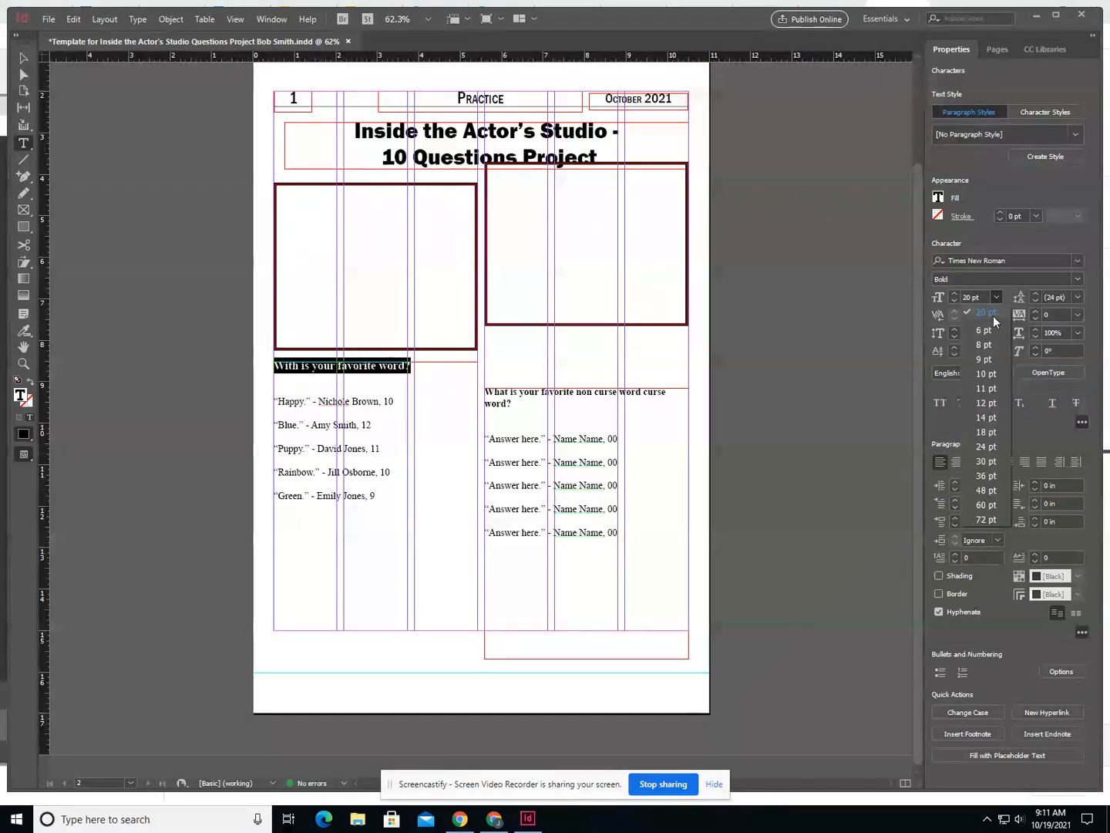
click(987, 446)
click(454, 442)
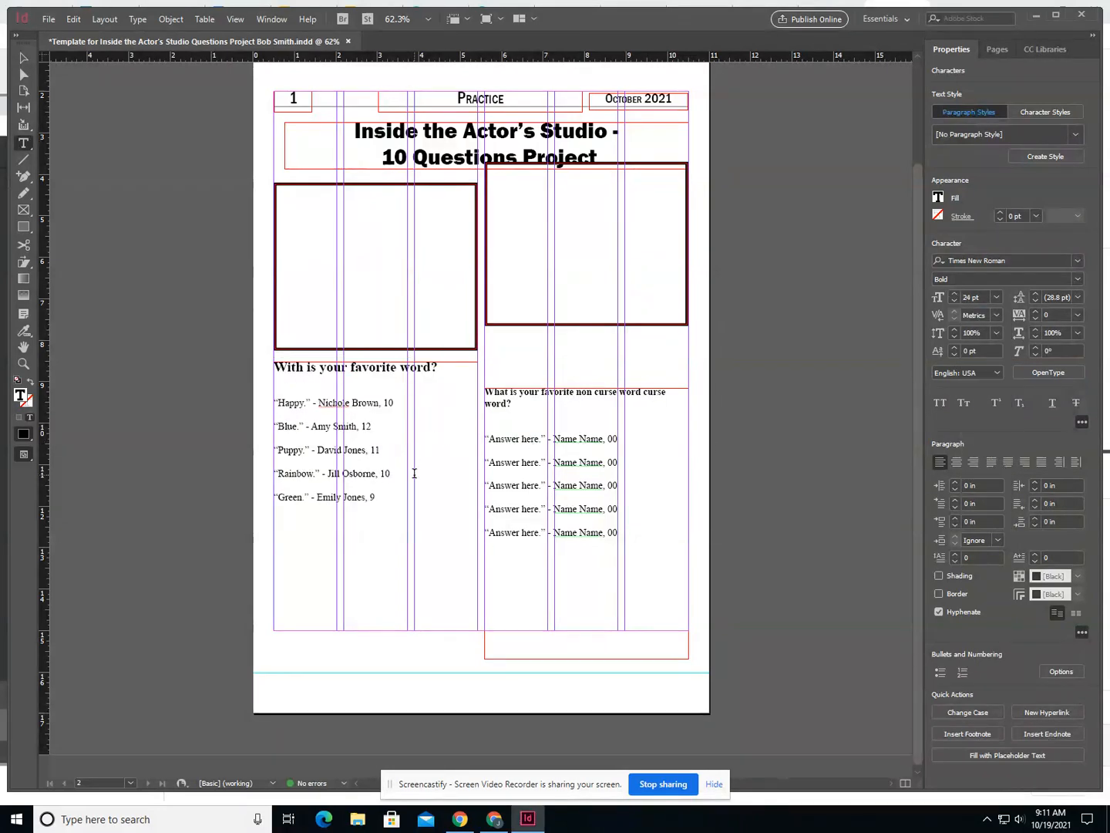
drag(384, 498, 269, 415)
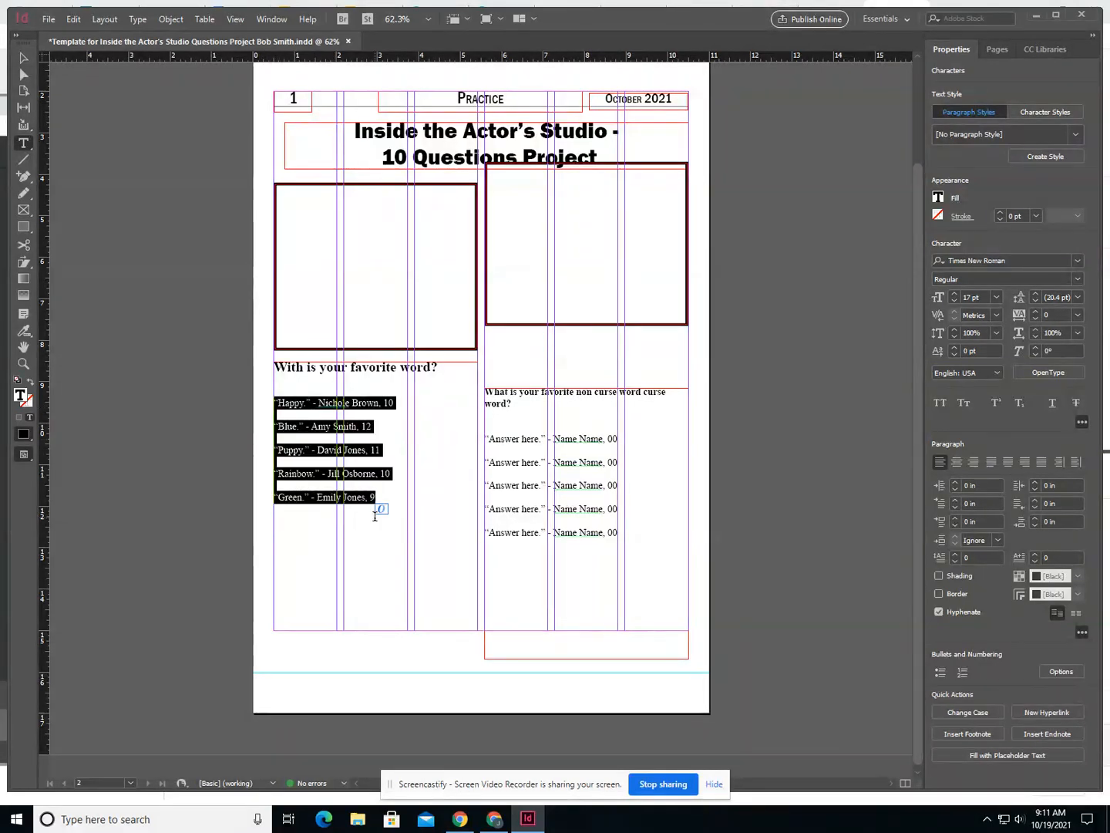
click(406, 506)
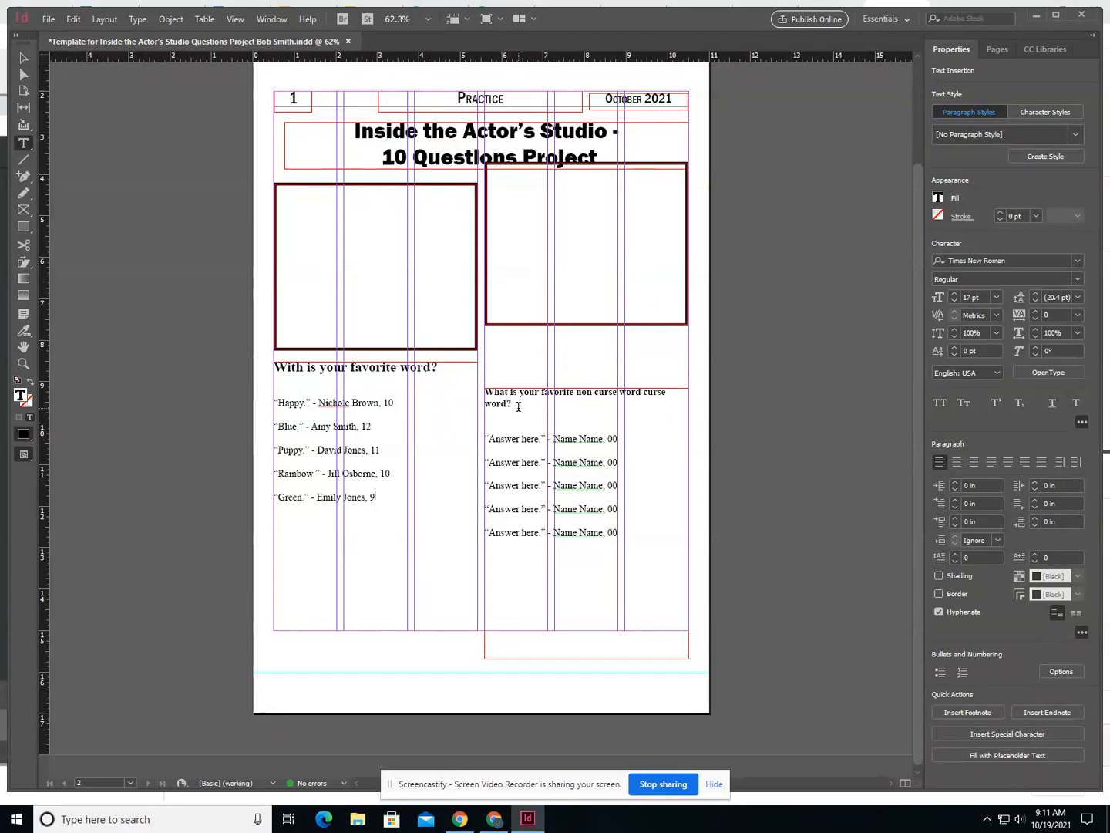
- Replace the space between "non" and "curse" with a hyphen in the right column's question so it reads "non-curse"
click(596, 394)
key(BackSpace)
text(-)
- Copy the left column's five answers and paste them over the five placeholder answers in the right column
click(382, 500)
drag(382, 500, 270, 402)
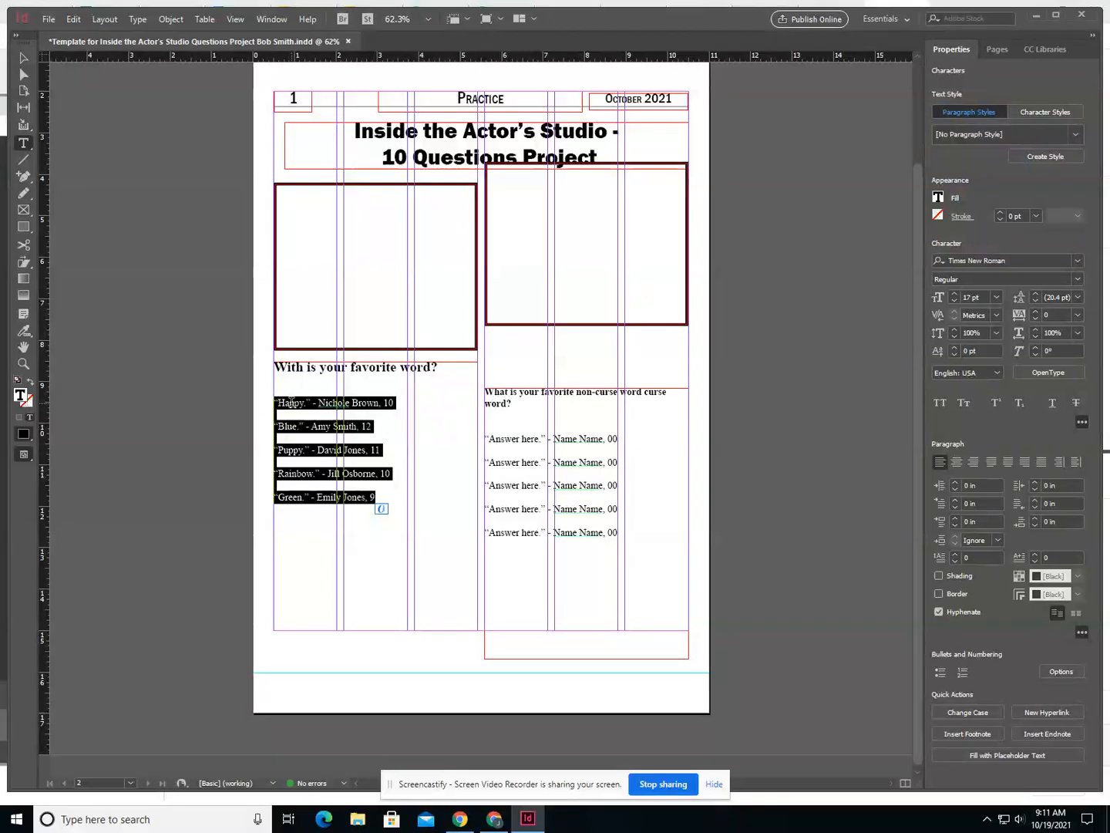
right_click(291, 401)
click(323, 391)
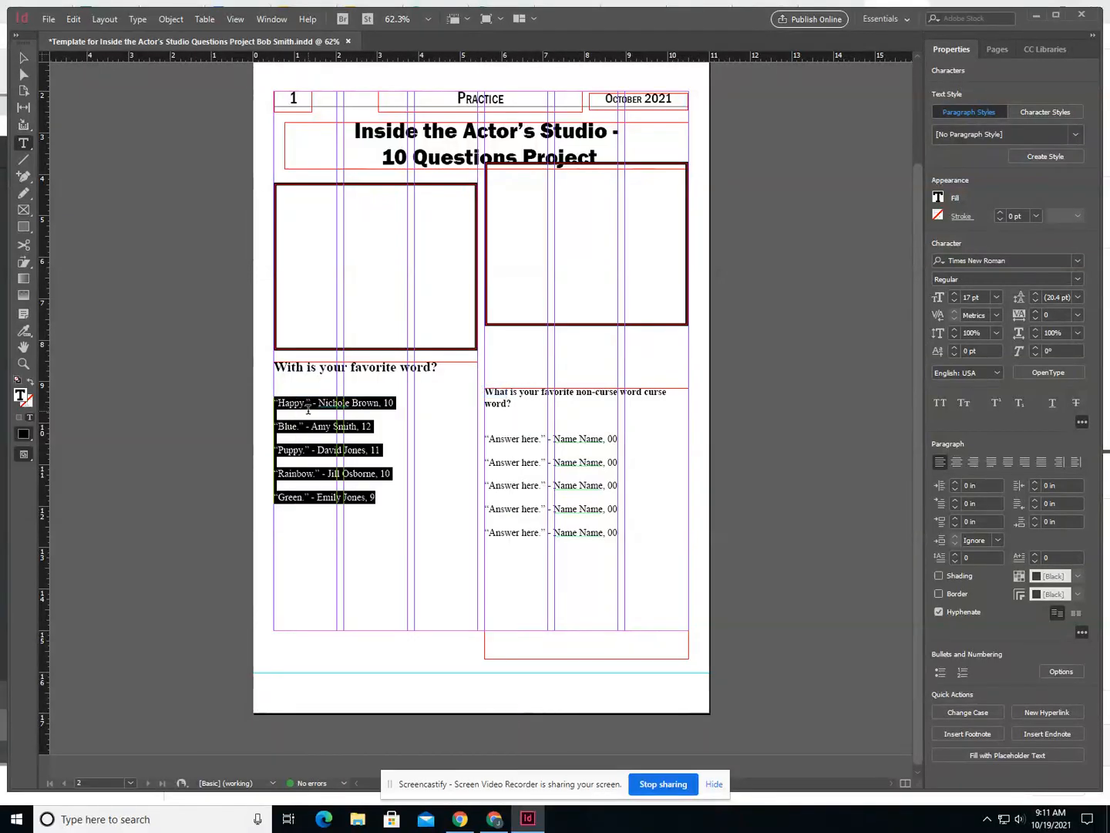
click(582, 509)
drag(620, 533, 456, 434)
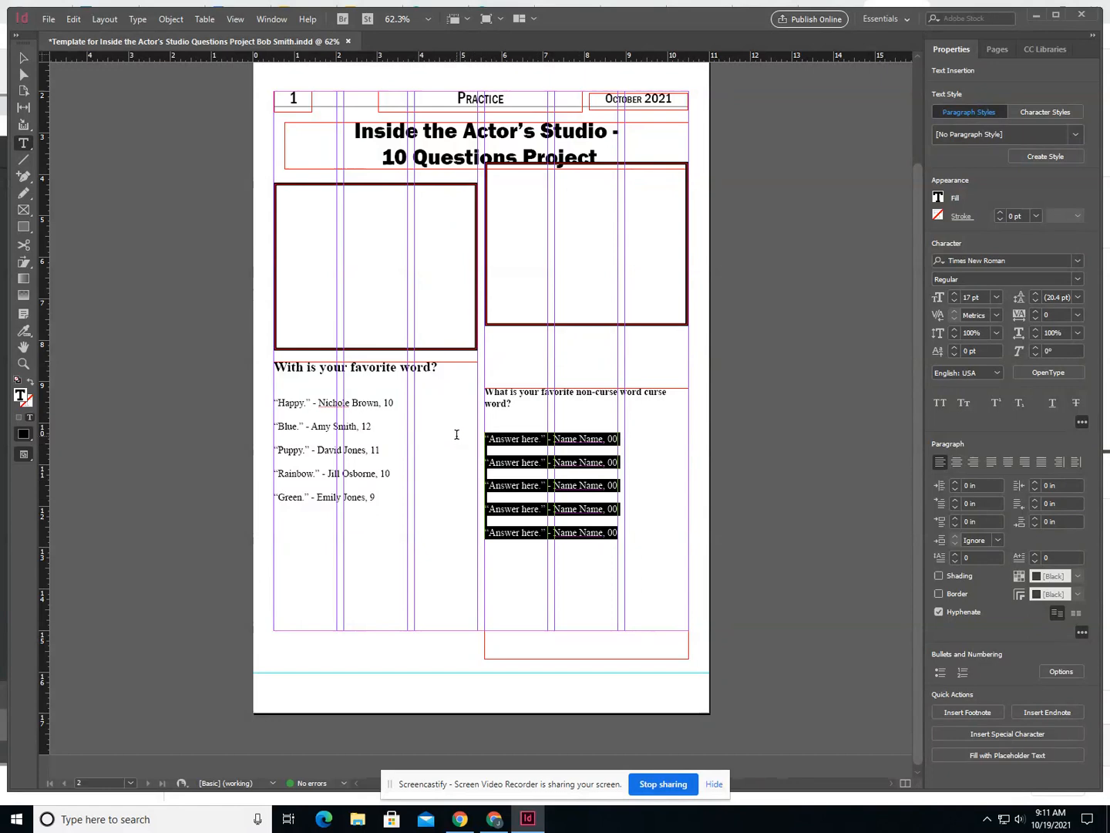
key(ctrl+v)
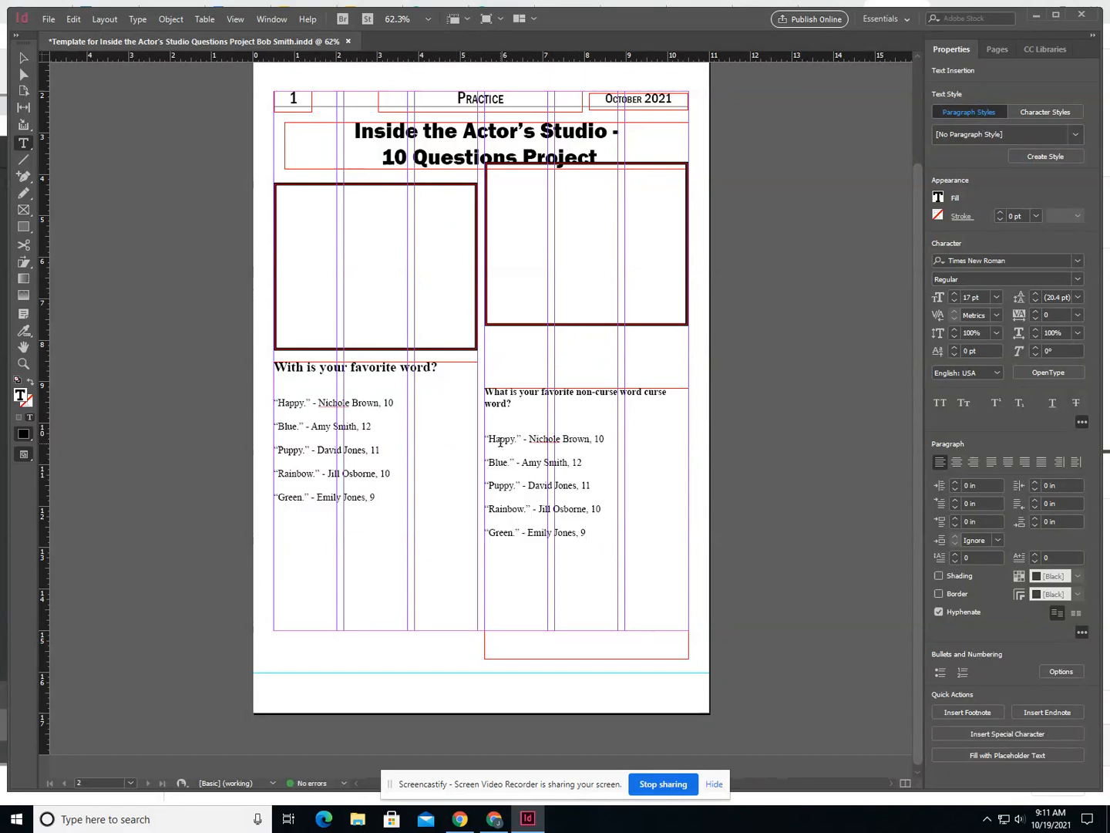
- Replace the answer words in the right column, in order, with "Fart", "Poo", "Darn", "Dang" and "Shoot"
double_click(504, 439)
text(Fart)
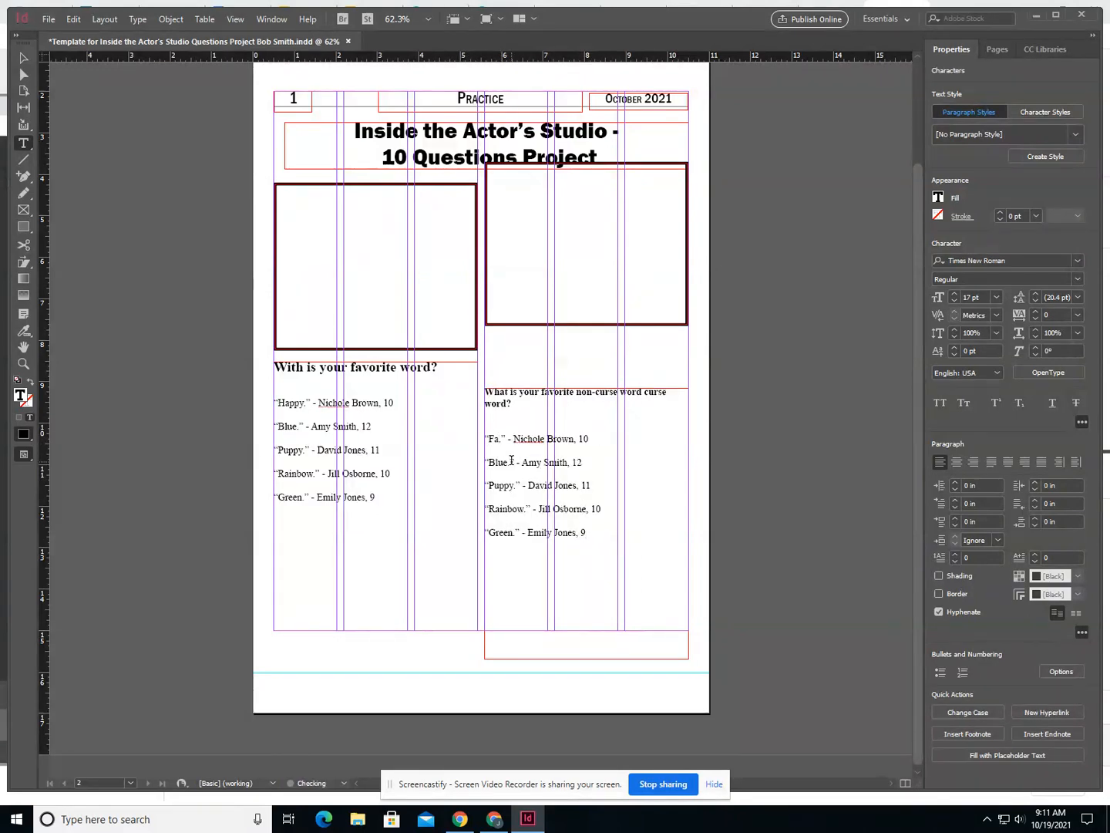
double_click(497, 462)
text(Poo)
double_click(499, 485)
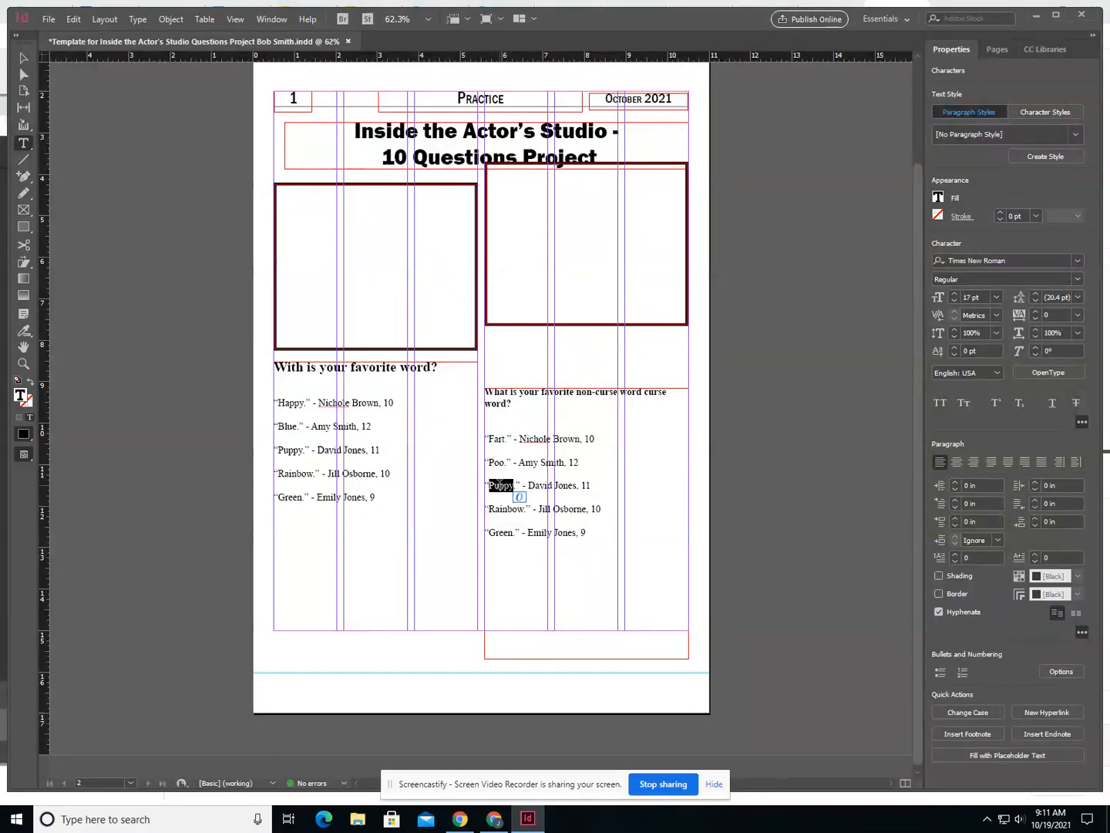
text(Darn)
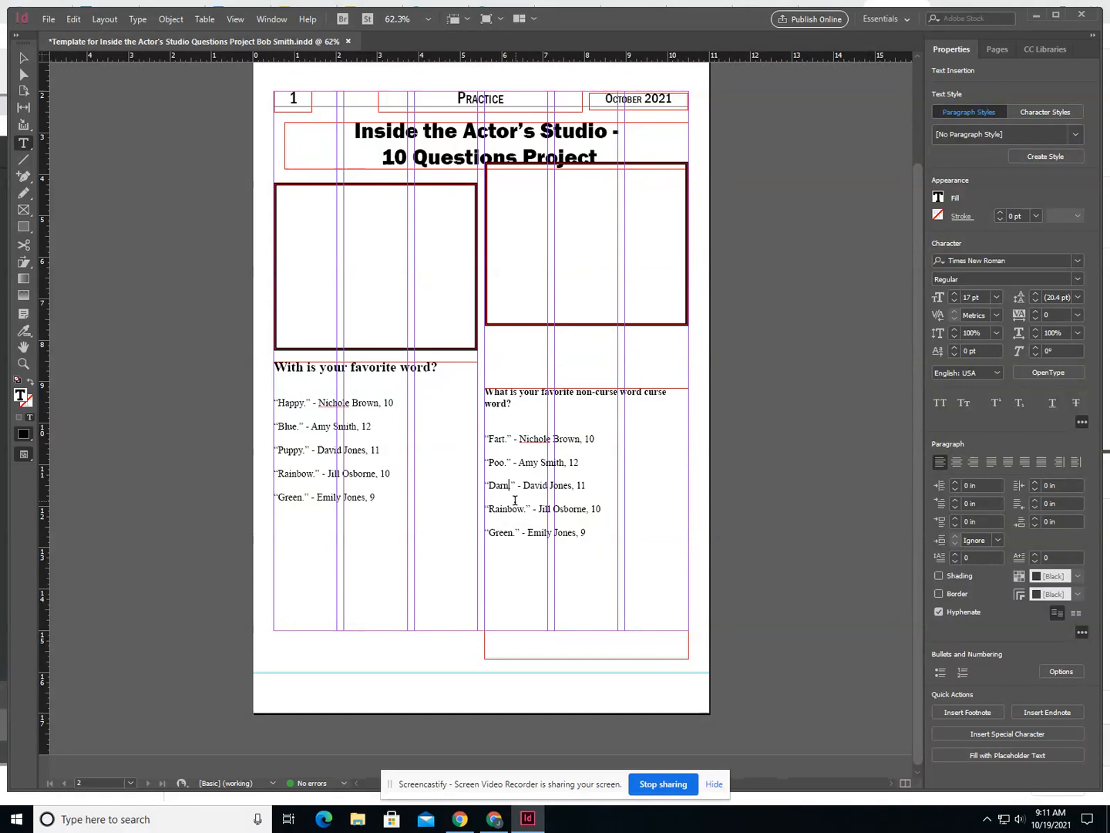
double_click(503, 508)
text(Dang)
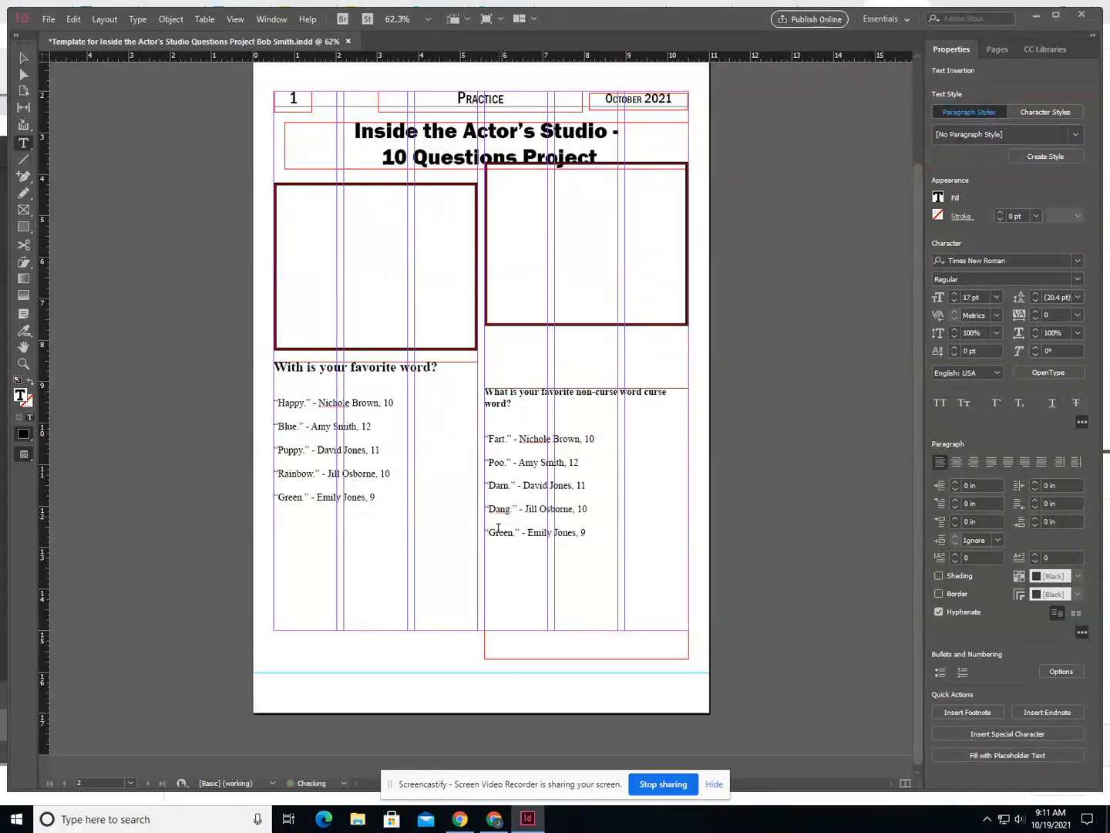
double_click(497, 533)
text(Shoot)
- Align the top edges of the left and right question-and-answer text frames
click(23, 58)
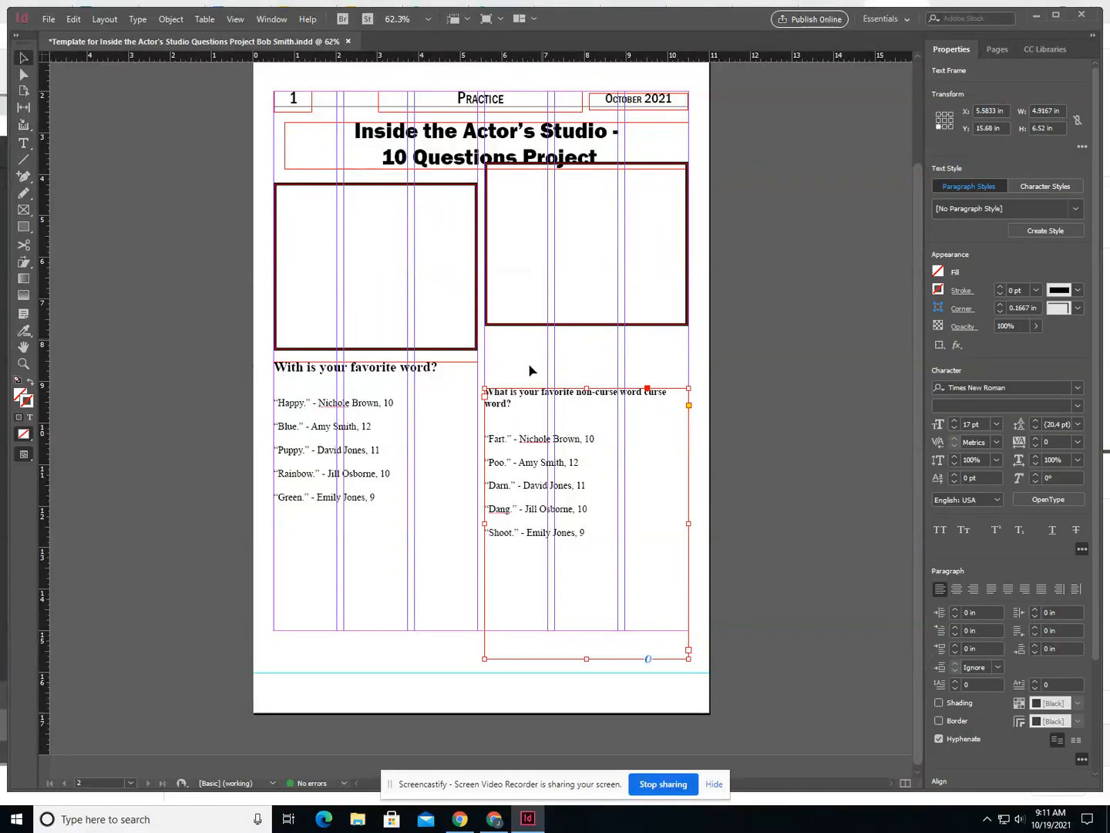
click(397, 424)
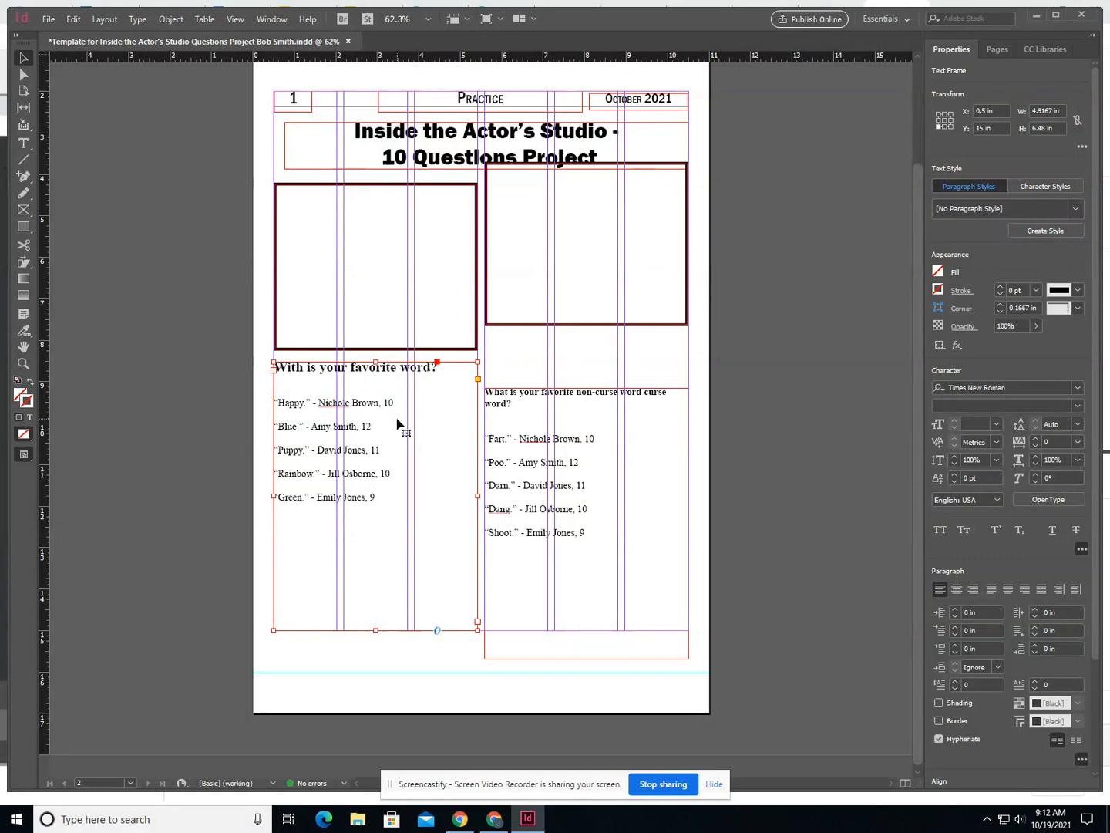
shift+click(510, 434)
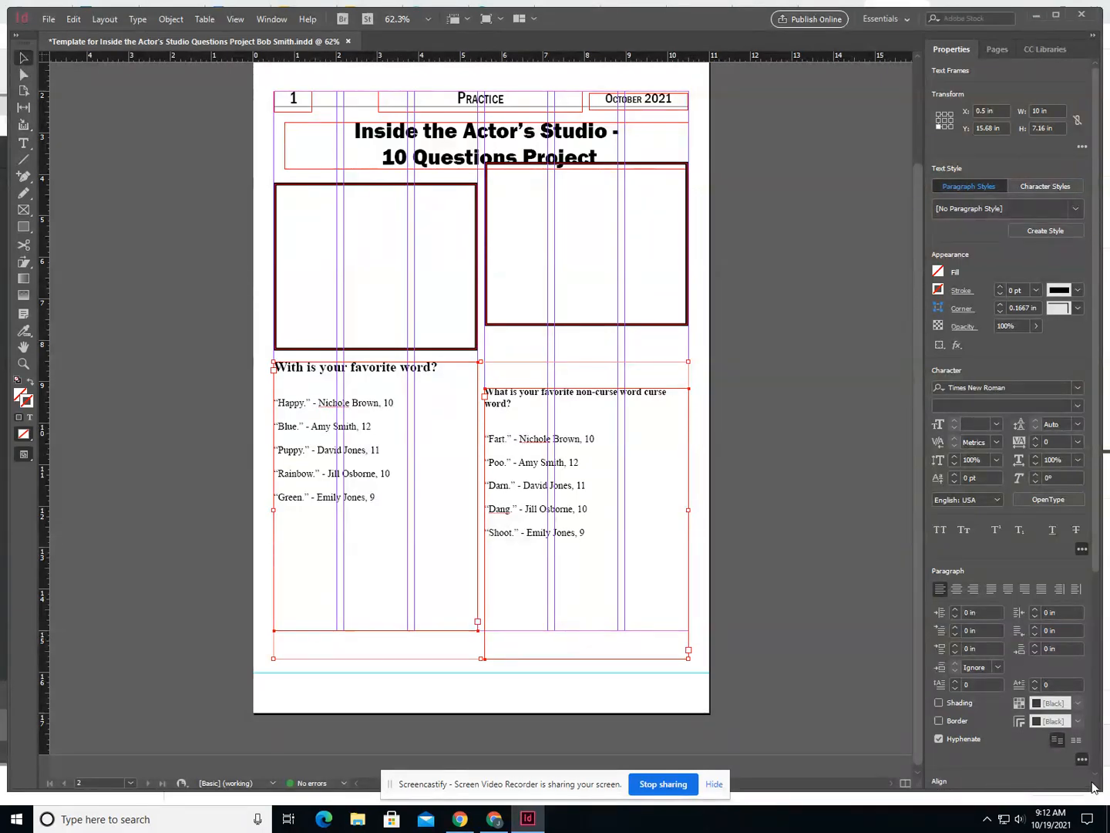
scroll(1099, 779, down, 1)
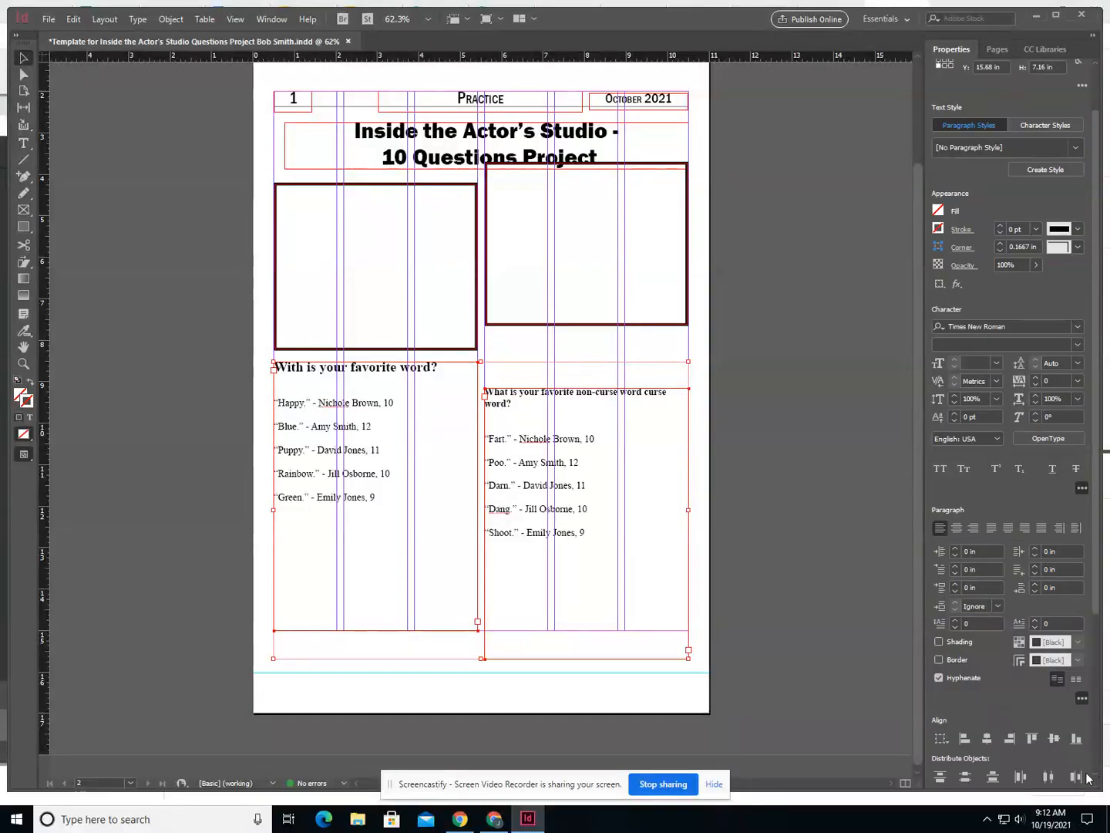
click(1031, 739)
click(621, 686)
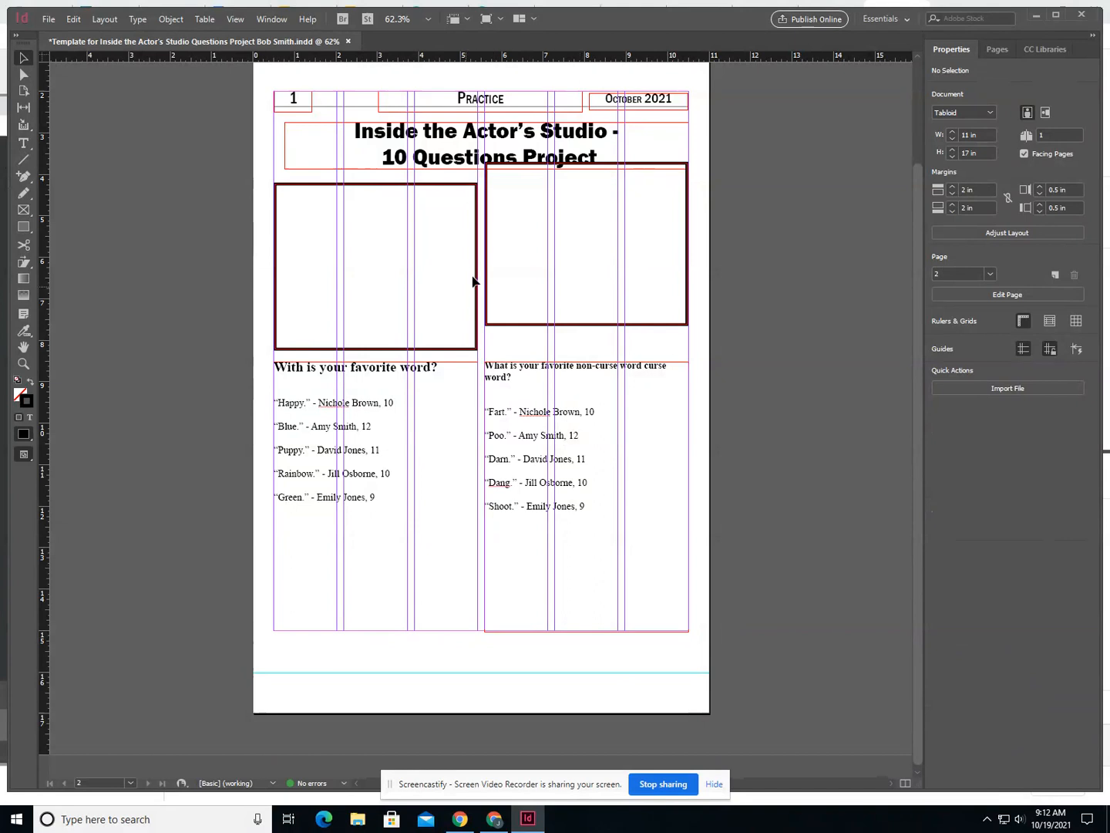
click(447, 351)
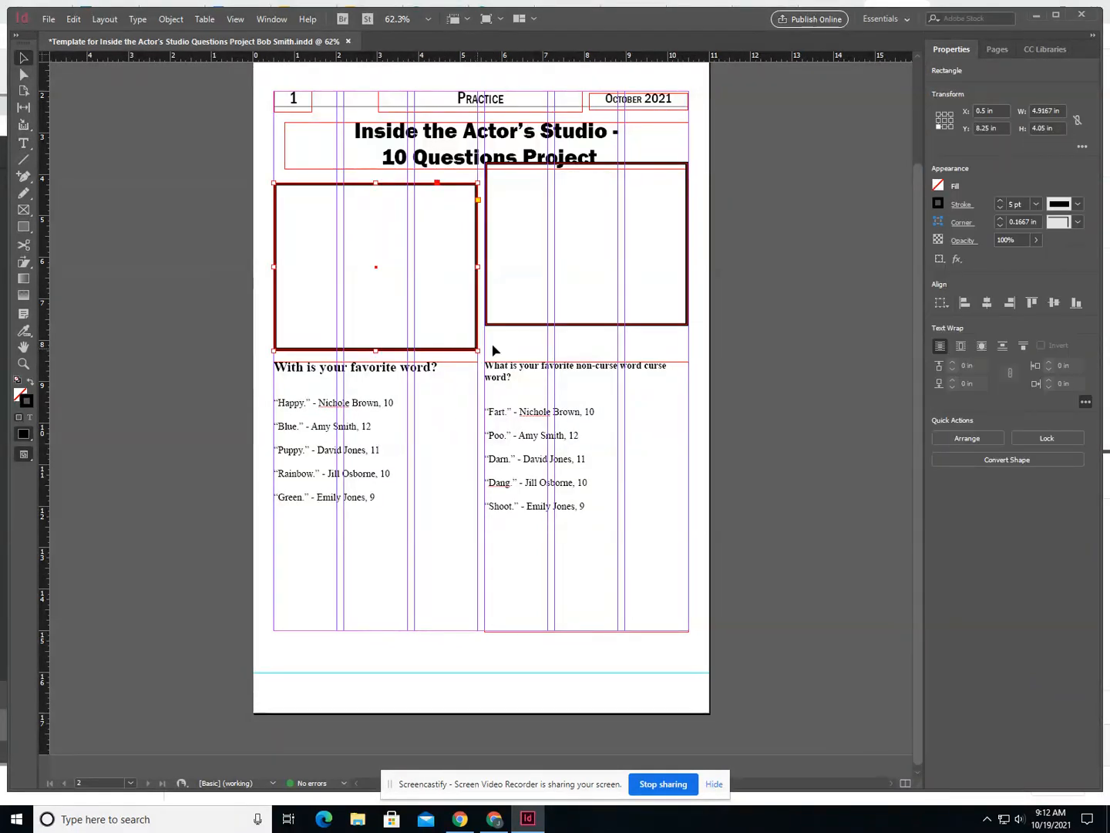
shift+click(531, 325)
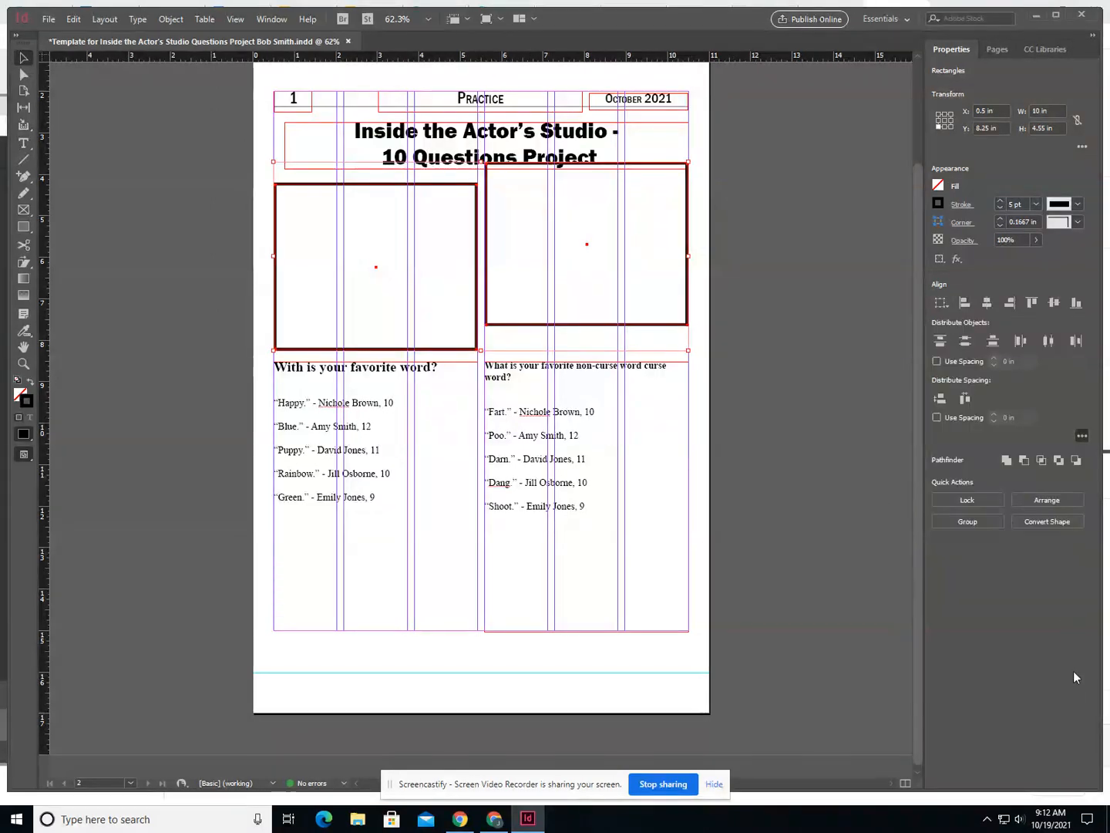
click(527, 325)
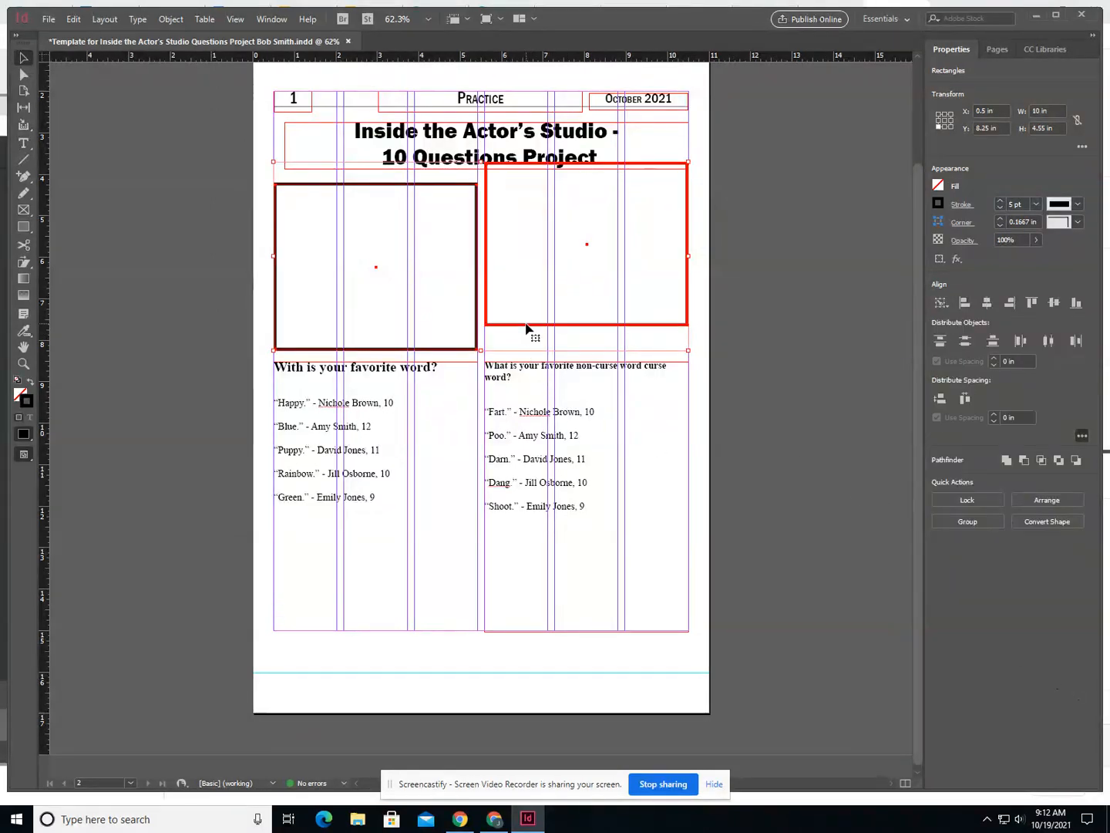
click(516, 327)
click(441, 605)
click(463, 718)
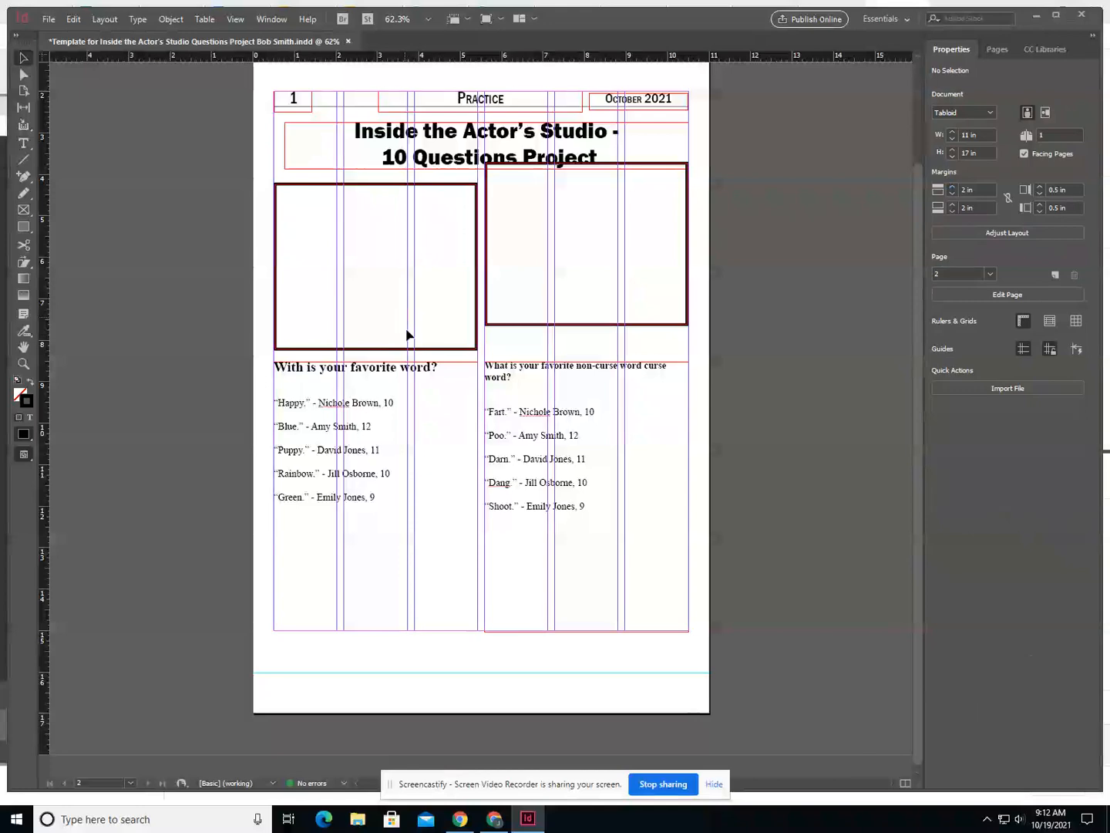
- Align the top edges of the two picture boxes below the headline
click(408, 350)
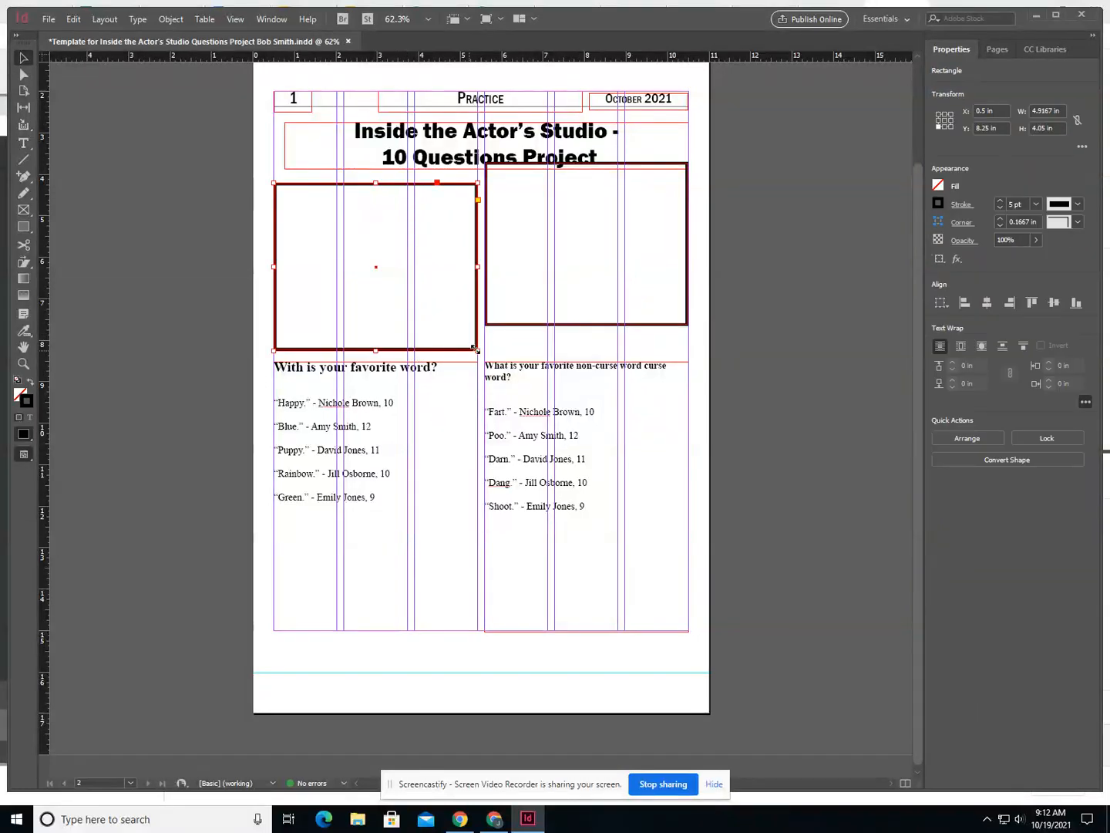
shift+click(544, 325)
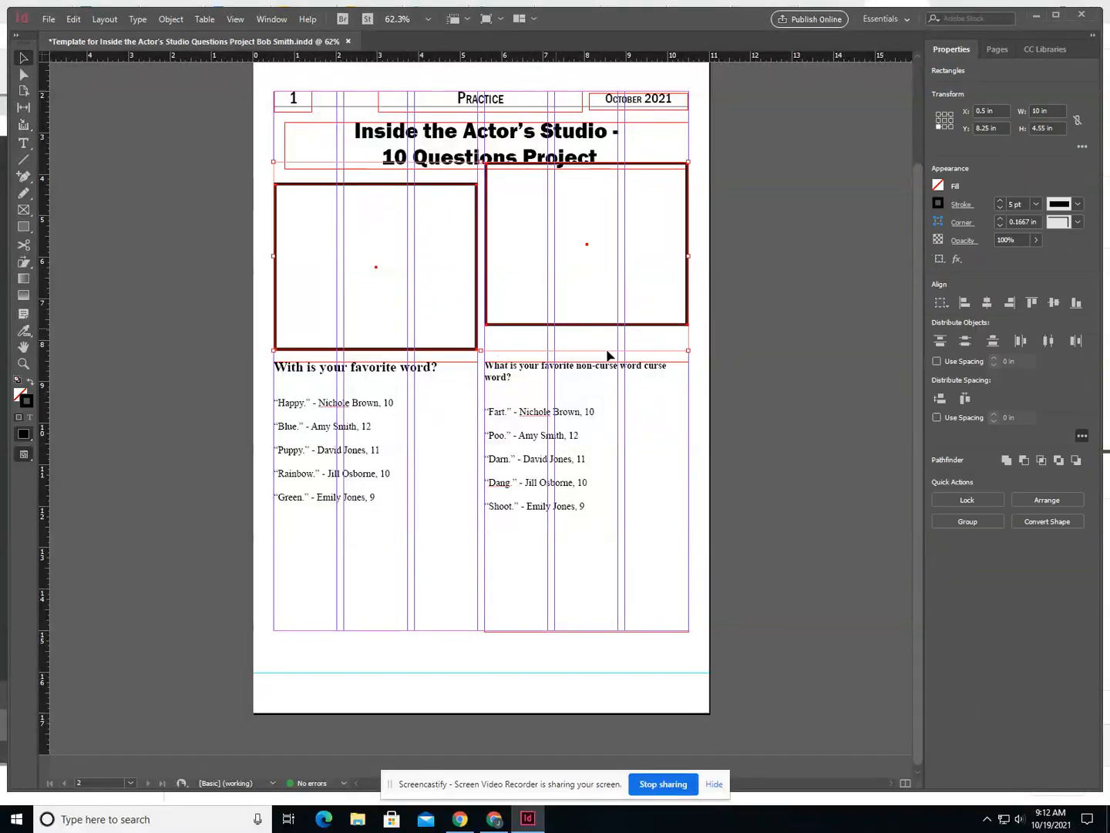
click(1031, 303)
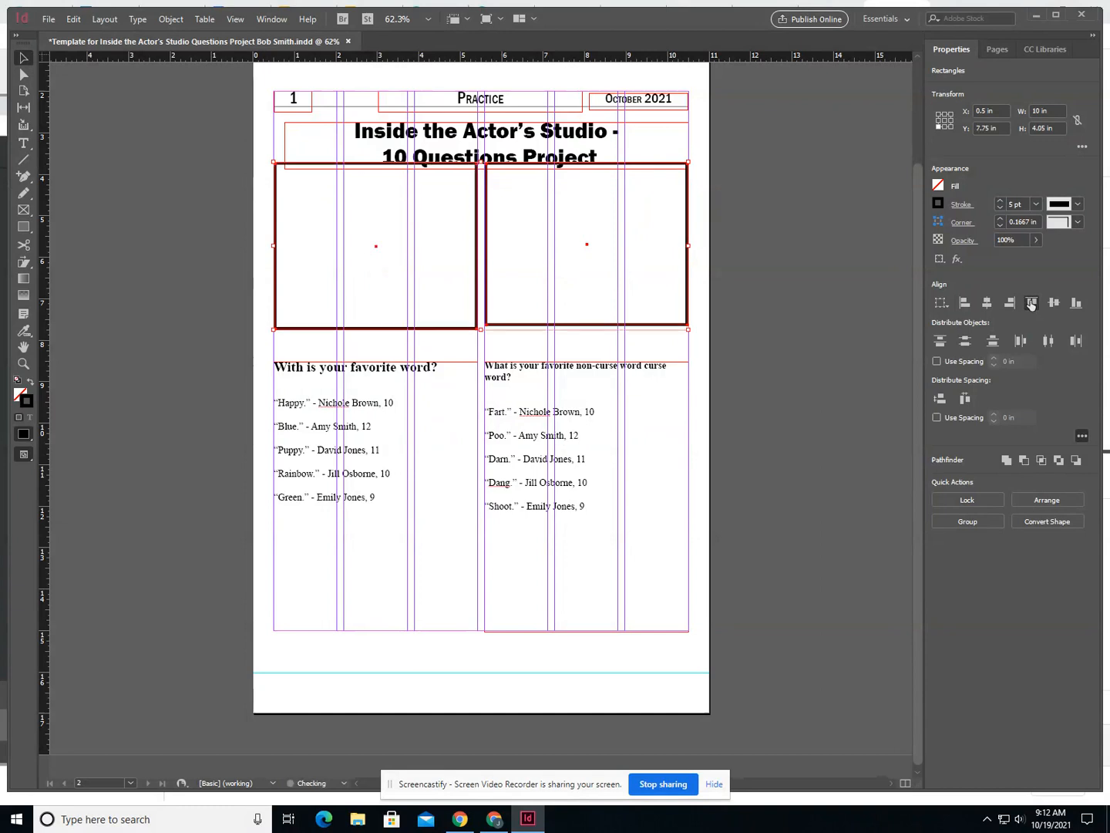
click(510, 240)
drag(496, 340, 462, 313)
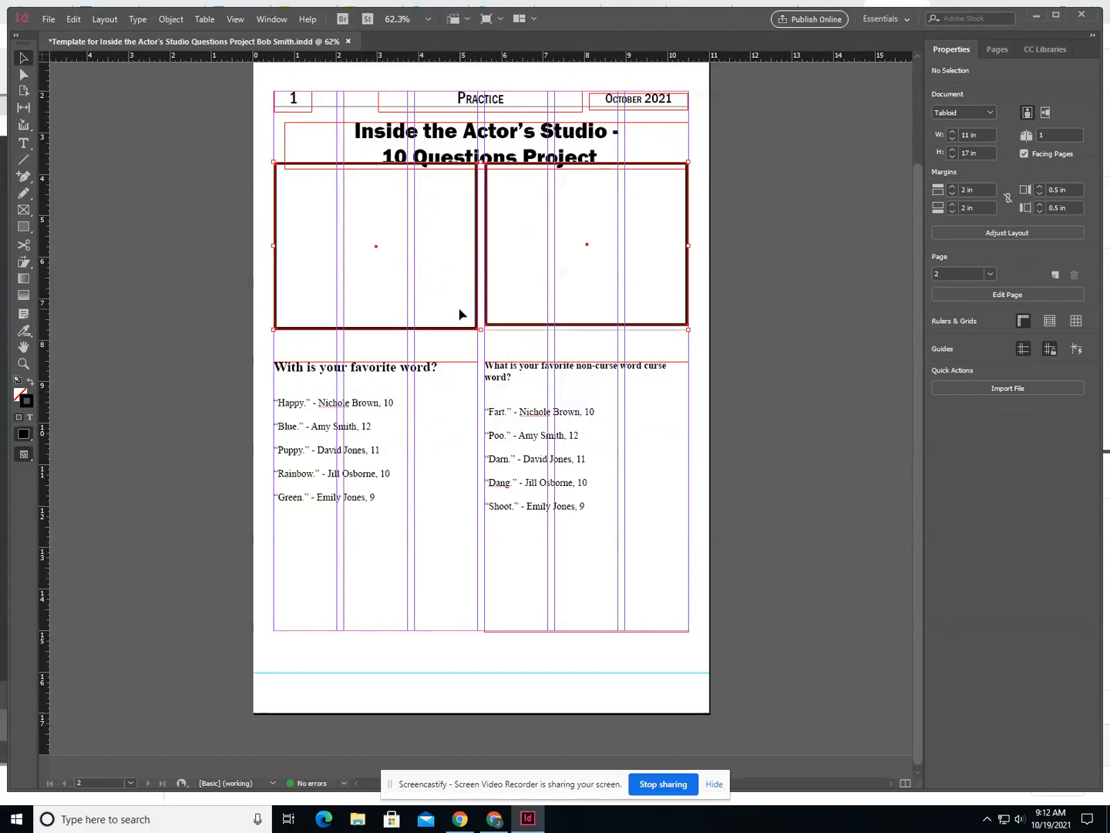
drag(261, 267, 461, 334)
click(460, 333)
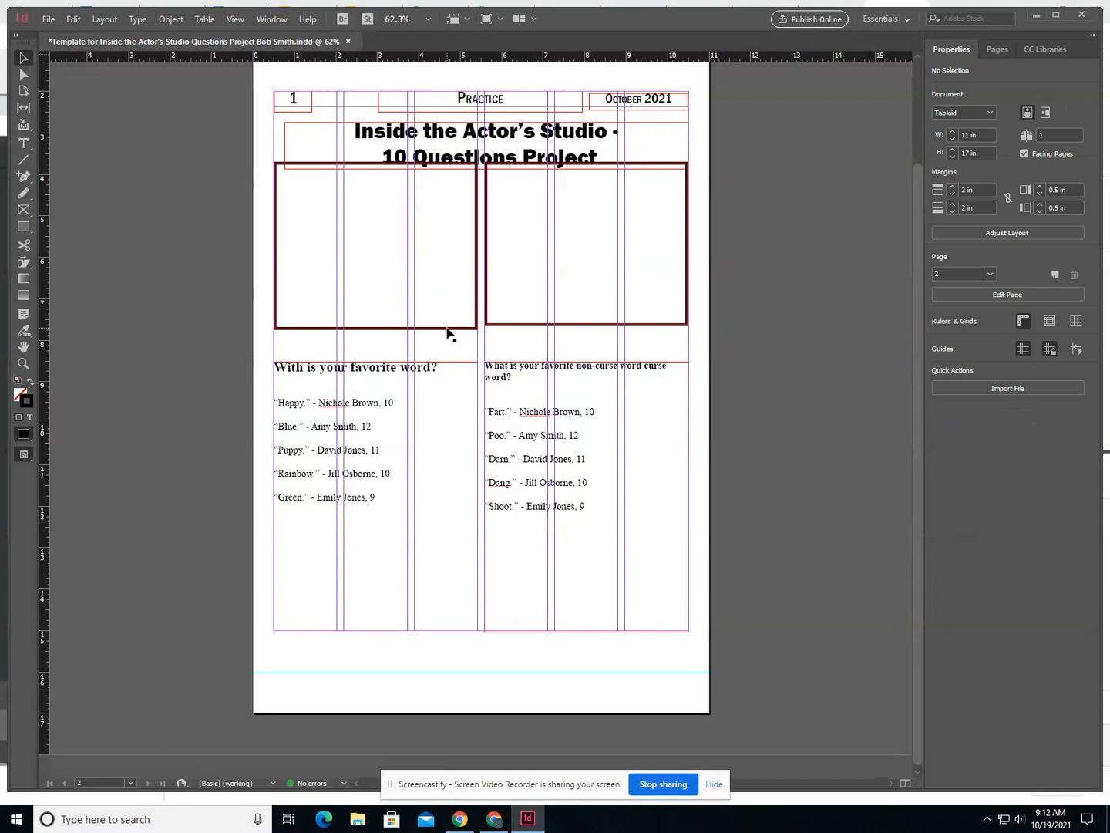
- Nudge both picture boxes down together to a Y position of 8.0278 in, clear of the headline
click(455, 330)
shift+click(506, 328)
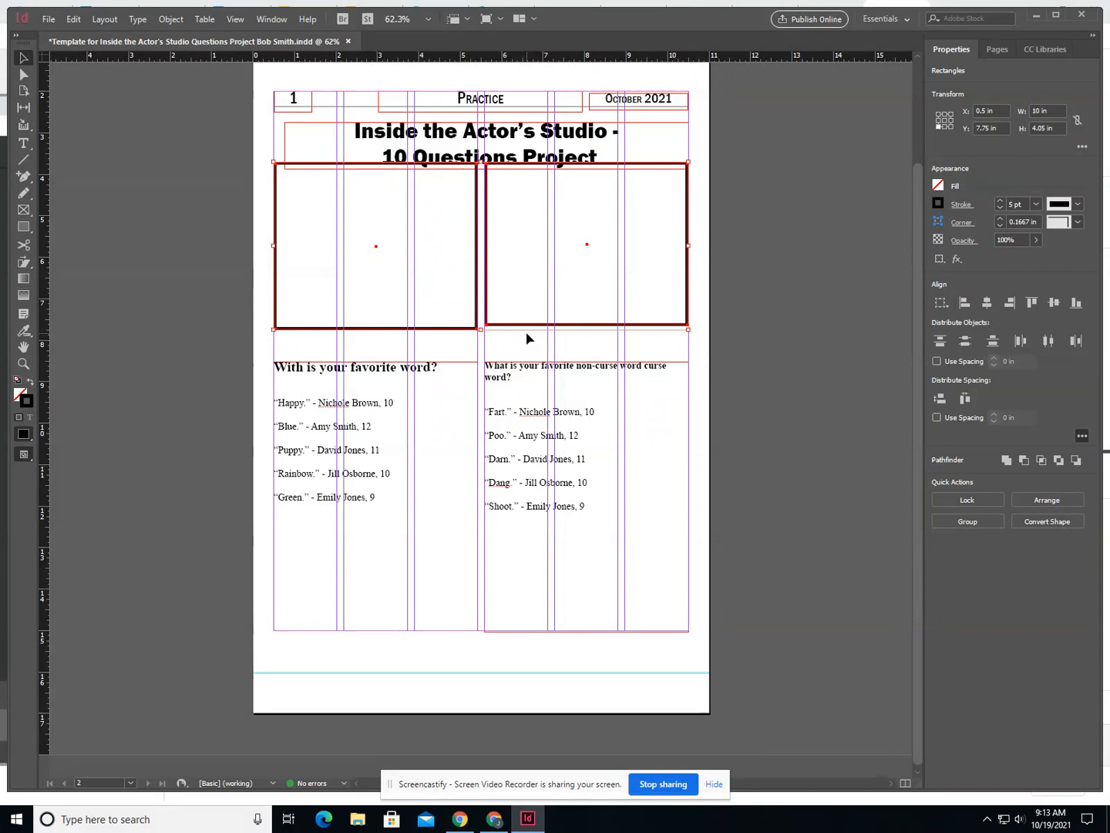
key(Down)
key(Down)
key(Down)
key(Down)
key(Down)
key(Down)
key(Down)
key(Down)
key(Down)
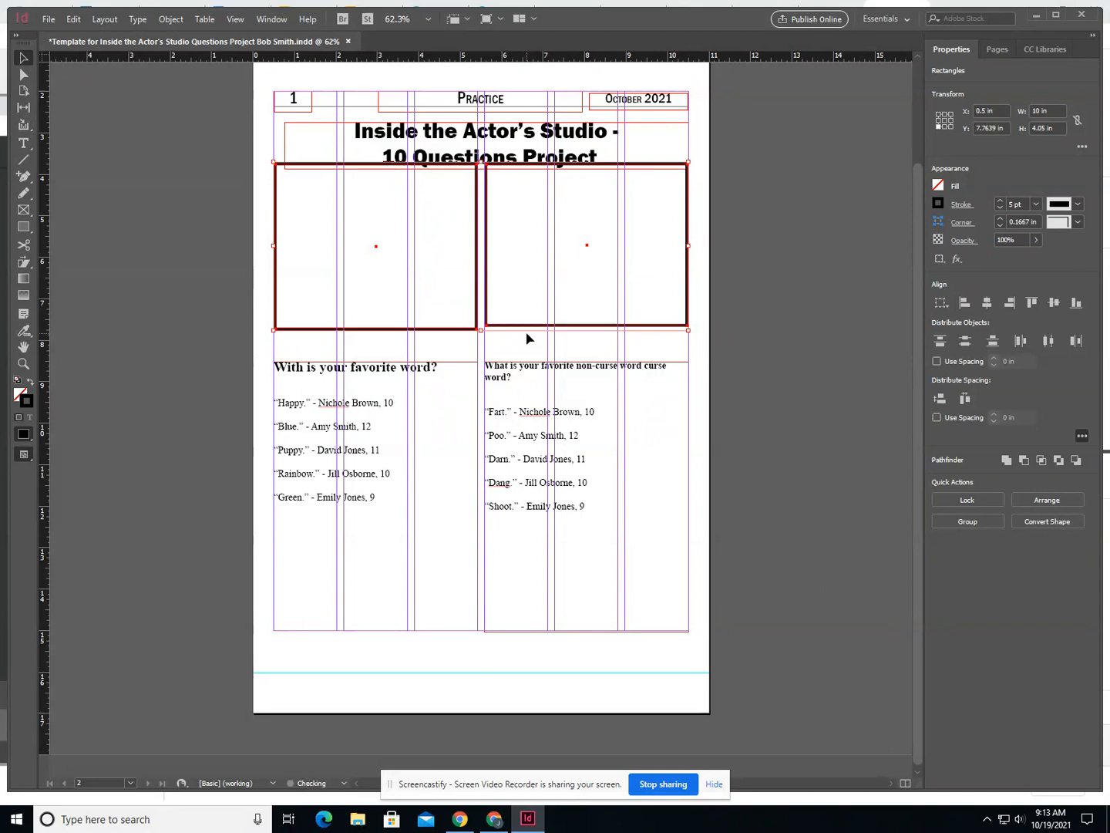
key(Down)
key(Down)
key(Down)
key(Down)
key(Down)
key(Down)
key(Down)
key(Down)
key(Down)
key(Down)
key(Down)
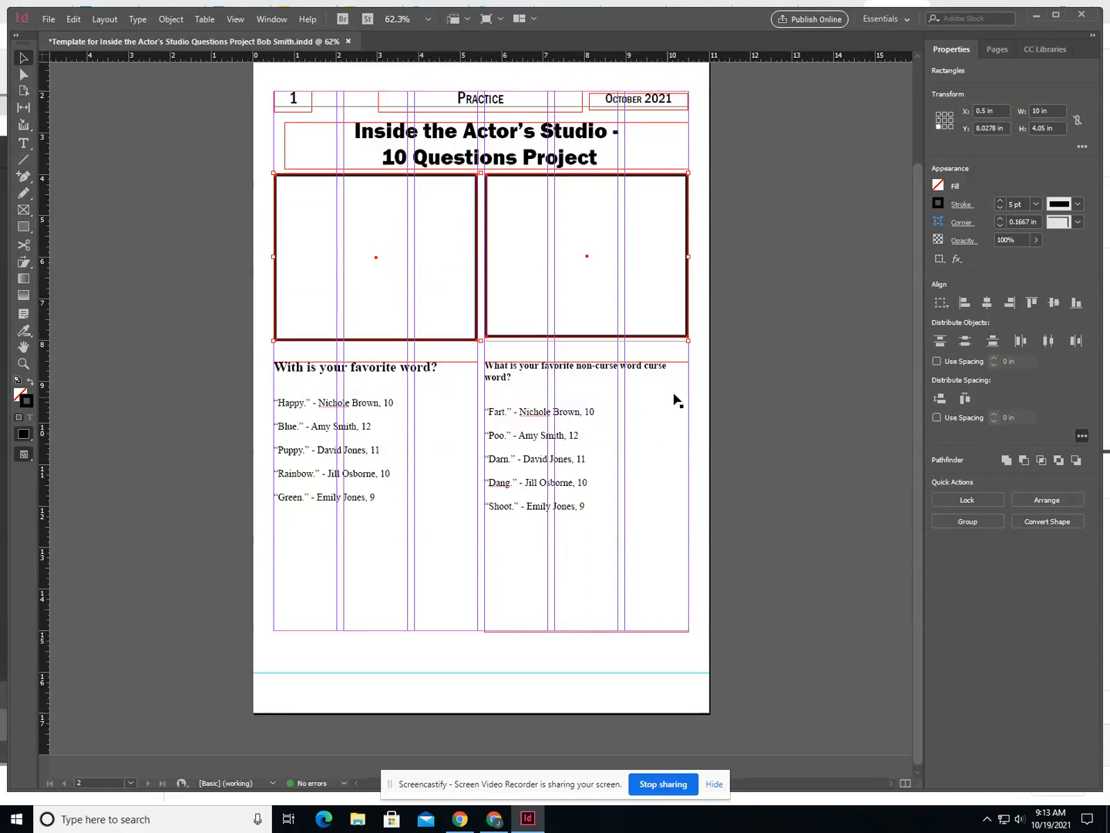
click(703, 378)
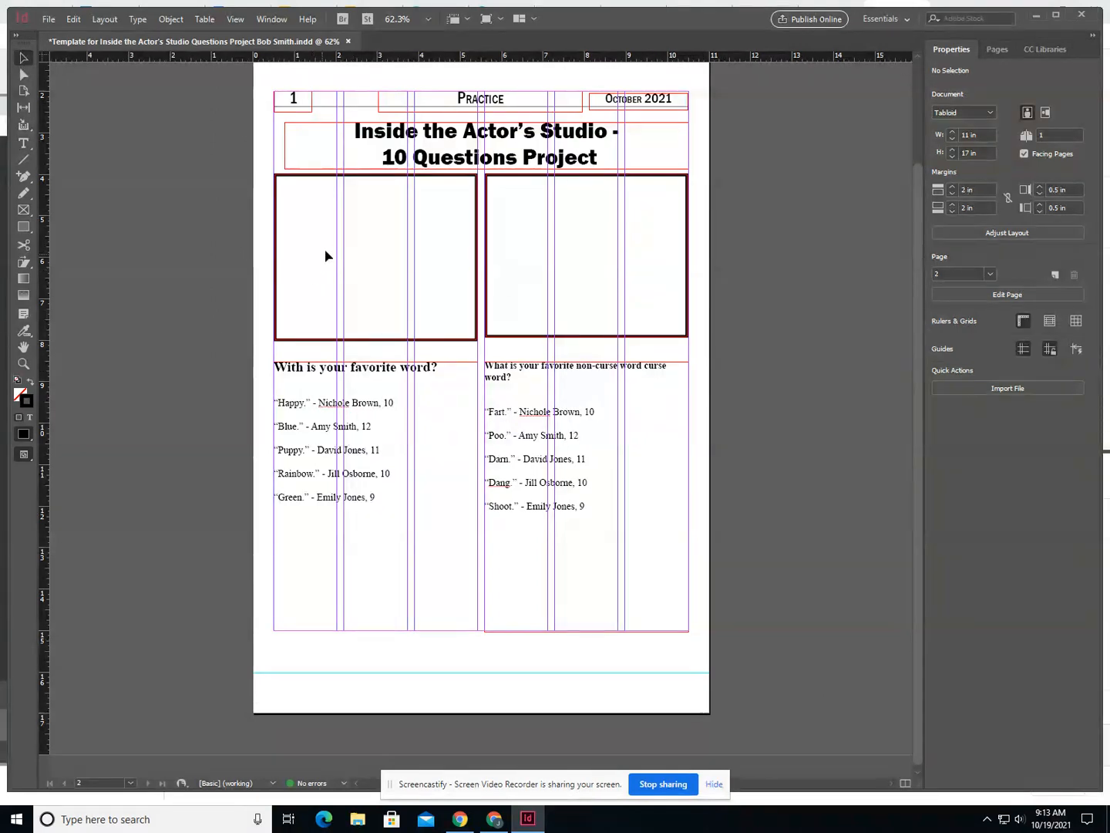
- Place the cb_cover image in the left picture box below the headline
click(302, 341)
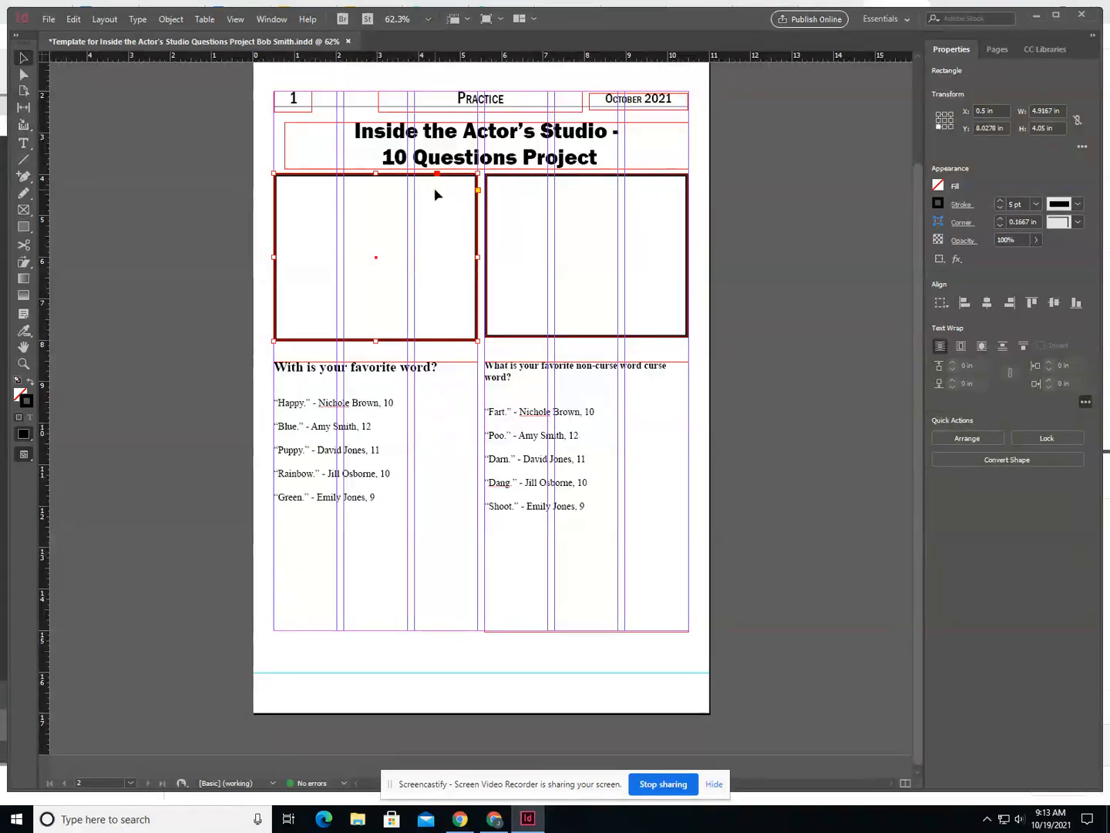
click(47, 19)
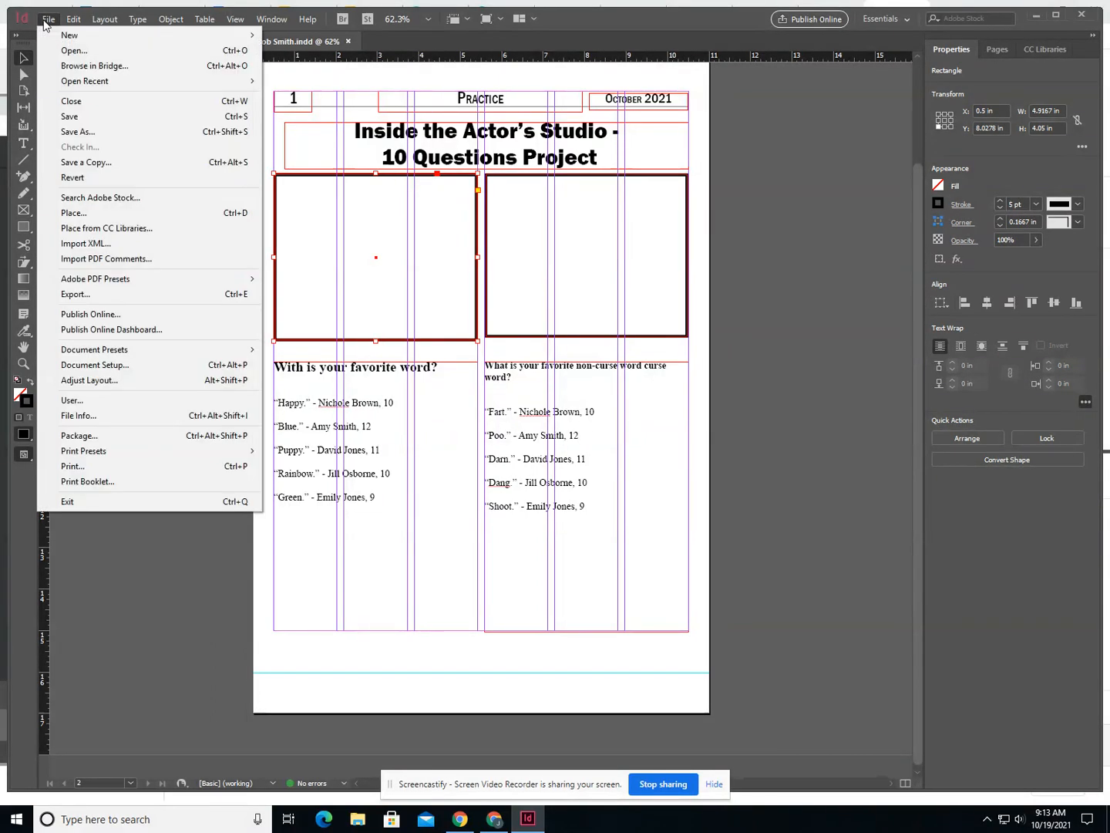
click(99, 212)
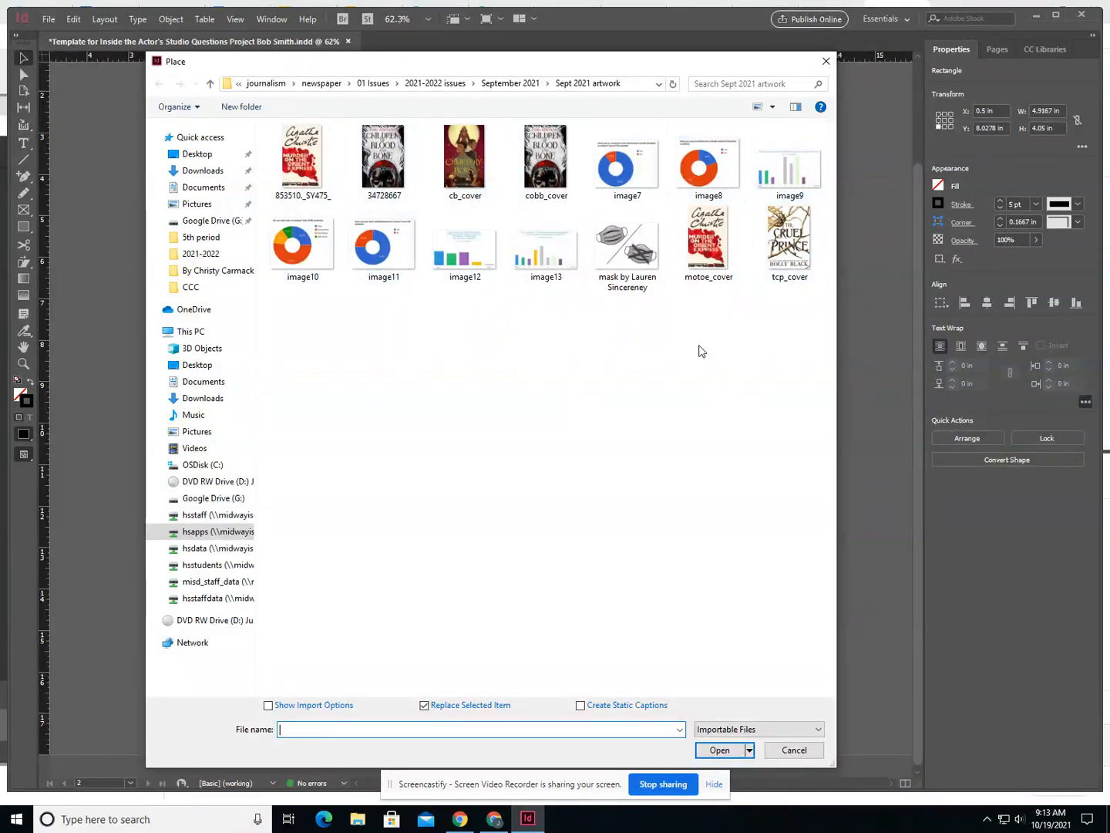
click(464, 165)
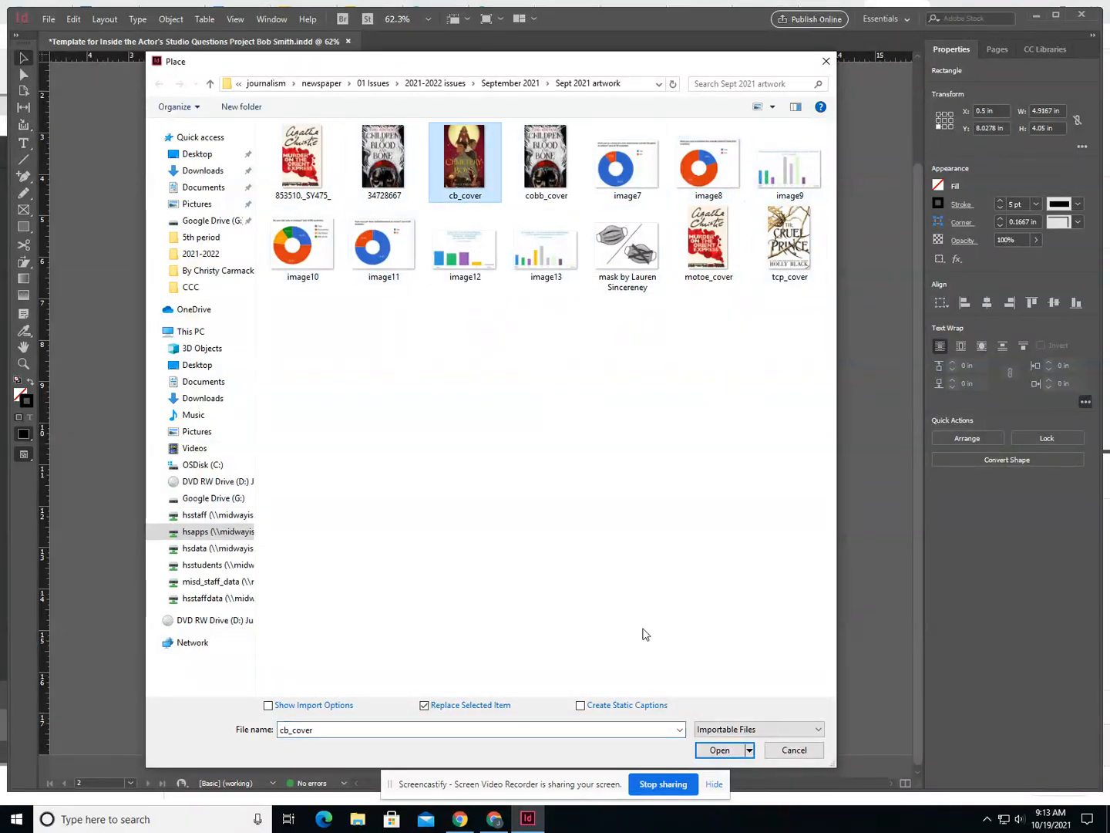
click(718, 750)
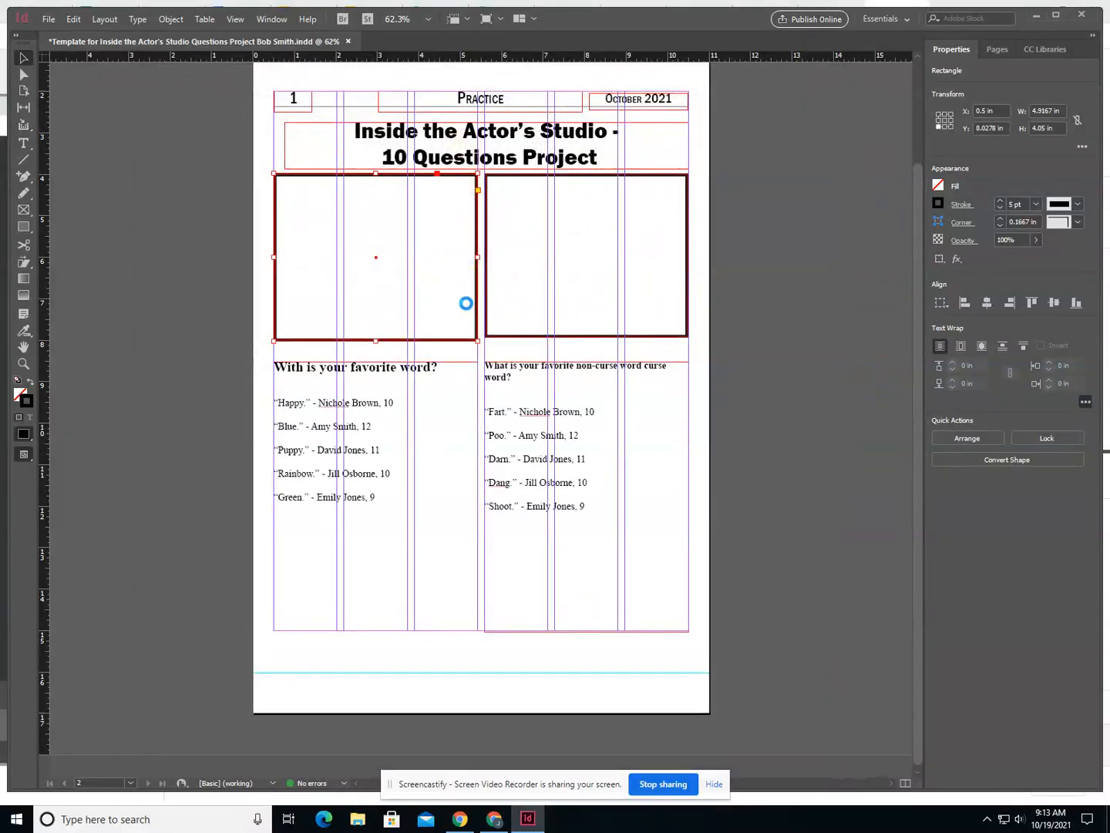
click(527, 308)
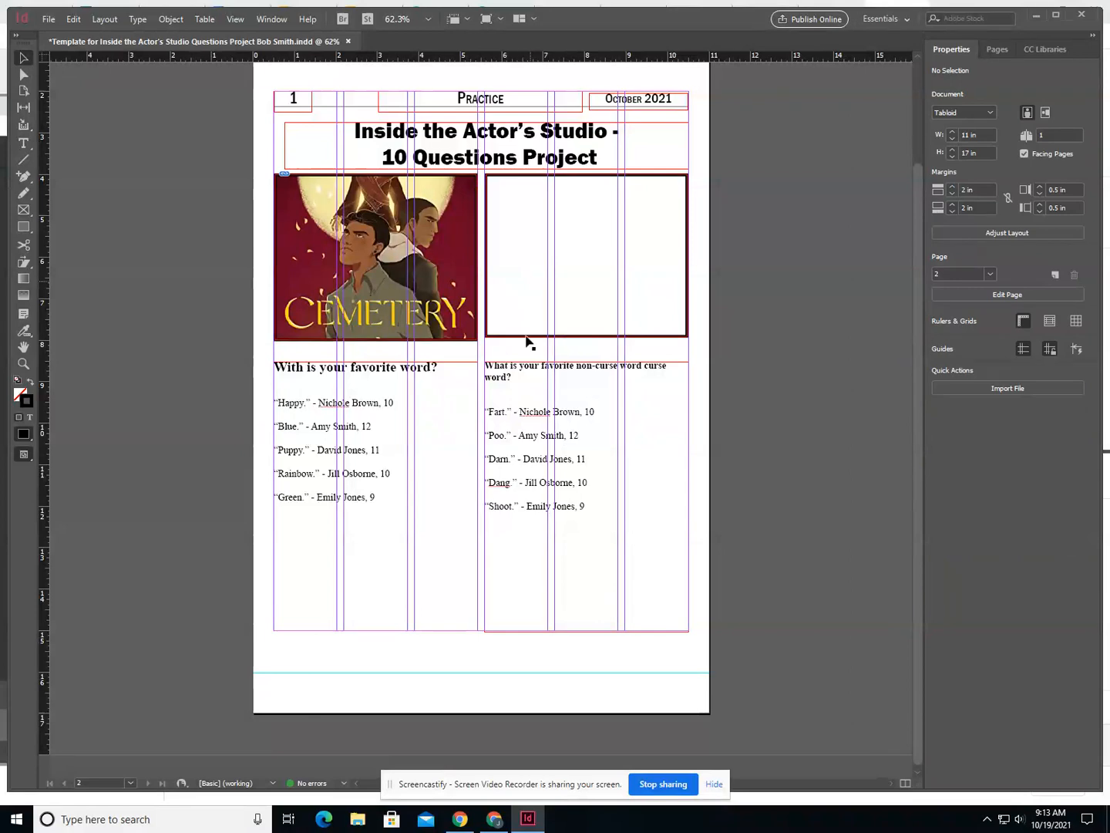
- Place the image 34728667 in the right picture box below the headline
click(532, 340)
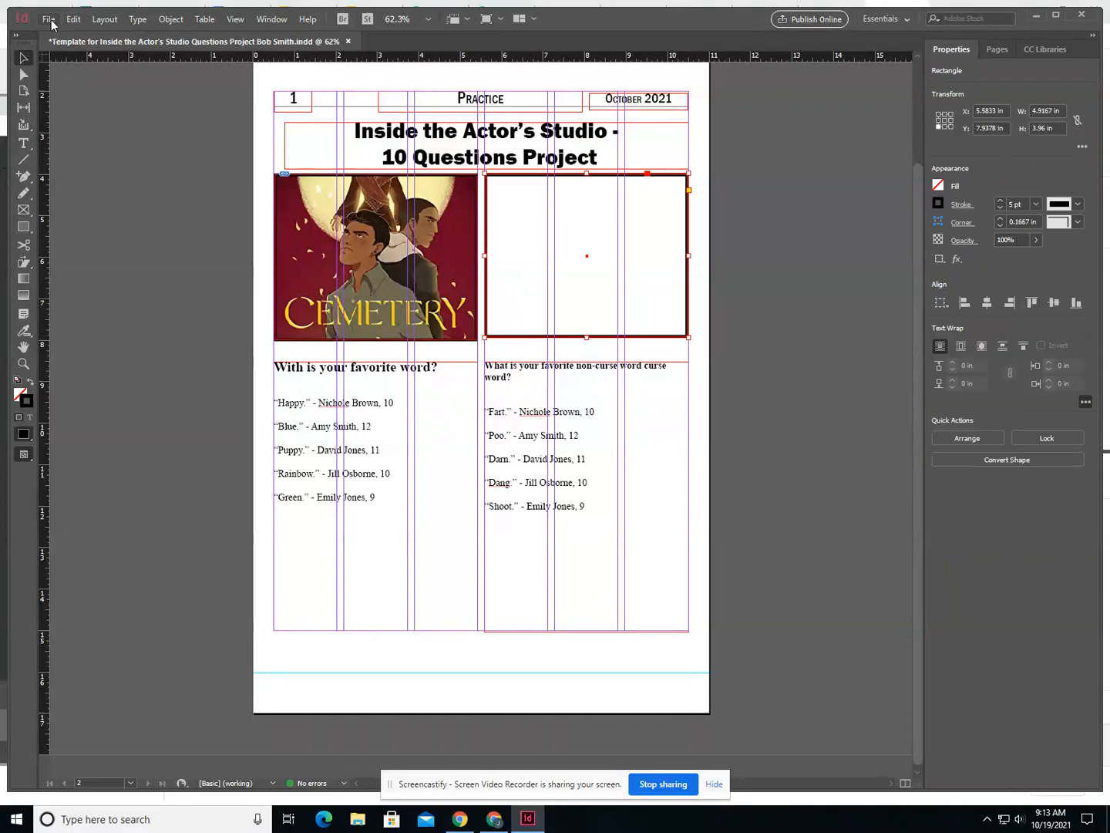
click(49, 21)
click(96, 213)
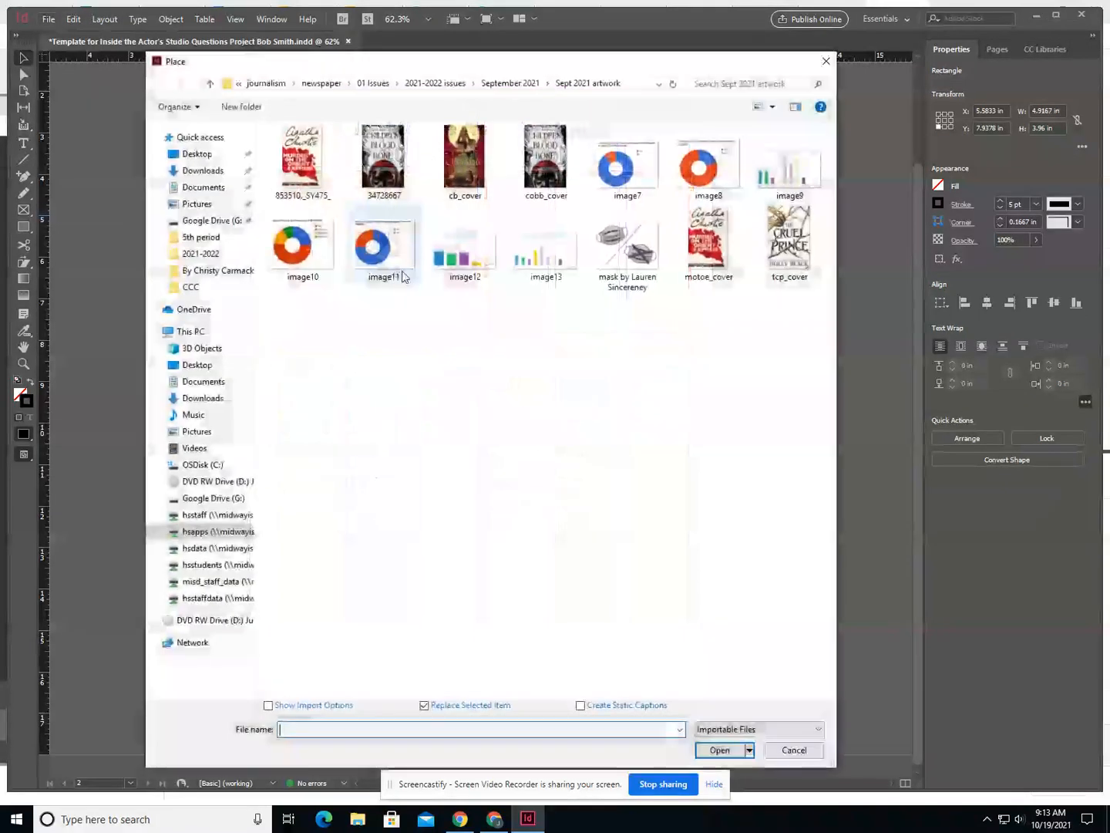
click(383, 158)
click(720, 750)
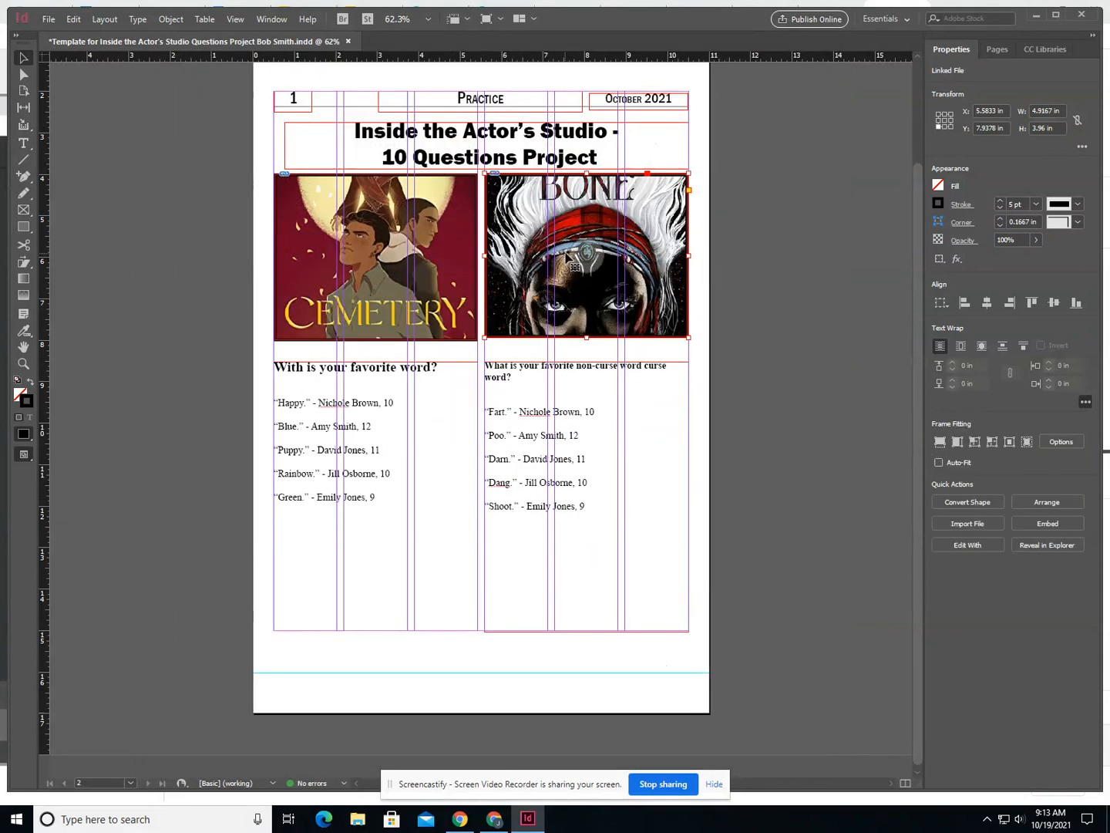
- Apply Fill Frame Proportionally to the Children of Blood and Bone cover in the right picture box
right_click(429, 274)
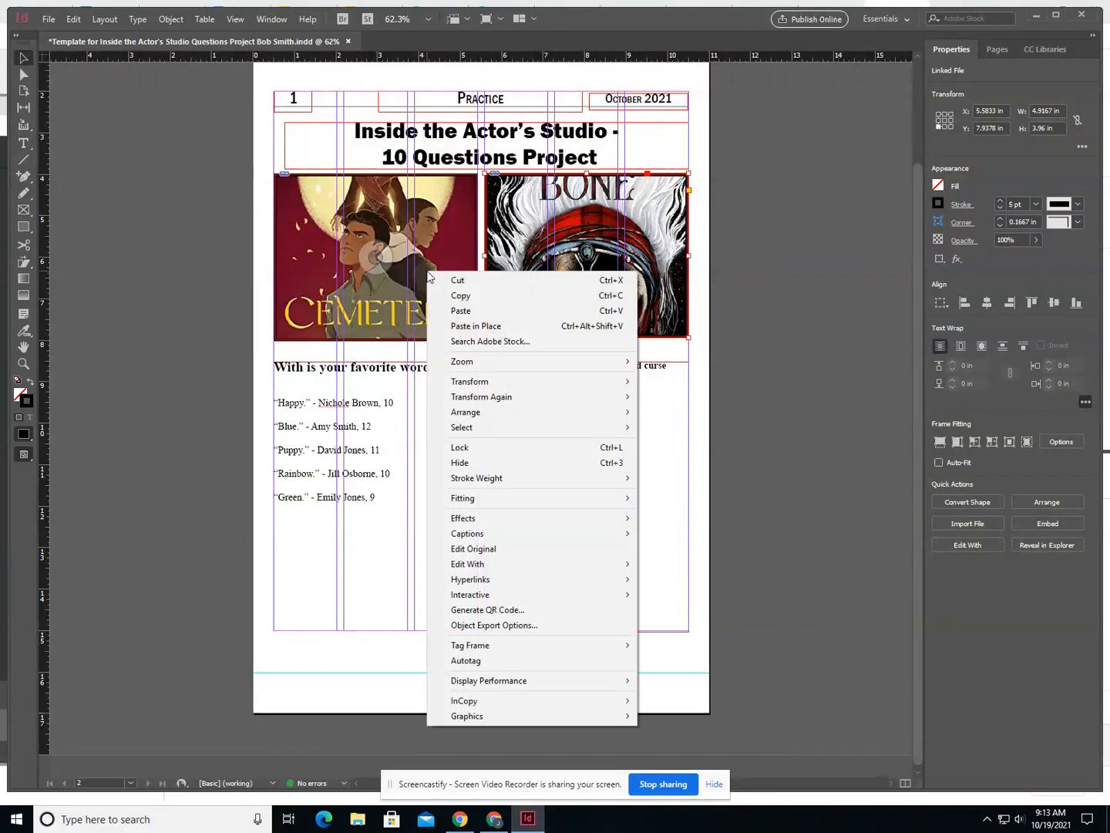
mouse_move(485, 501)
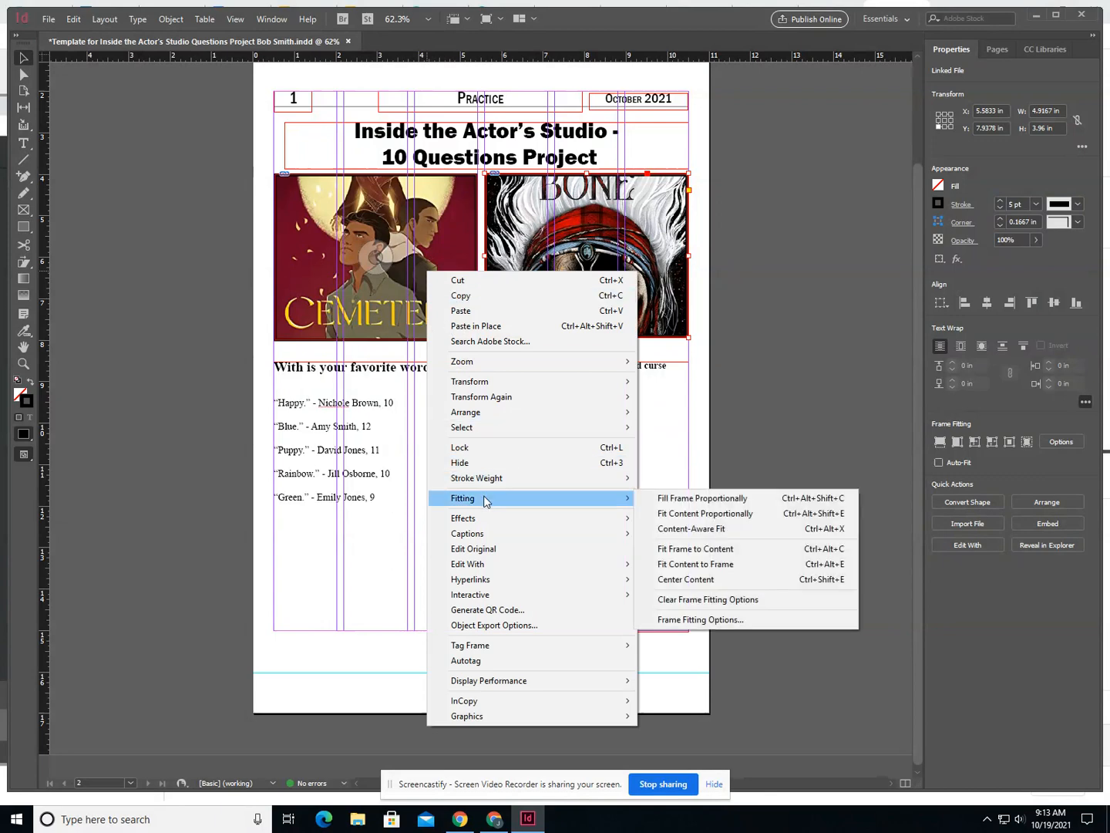
click(683, 499)
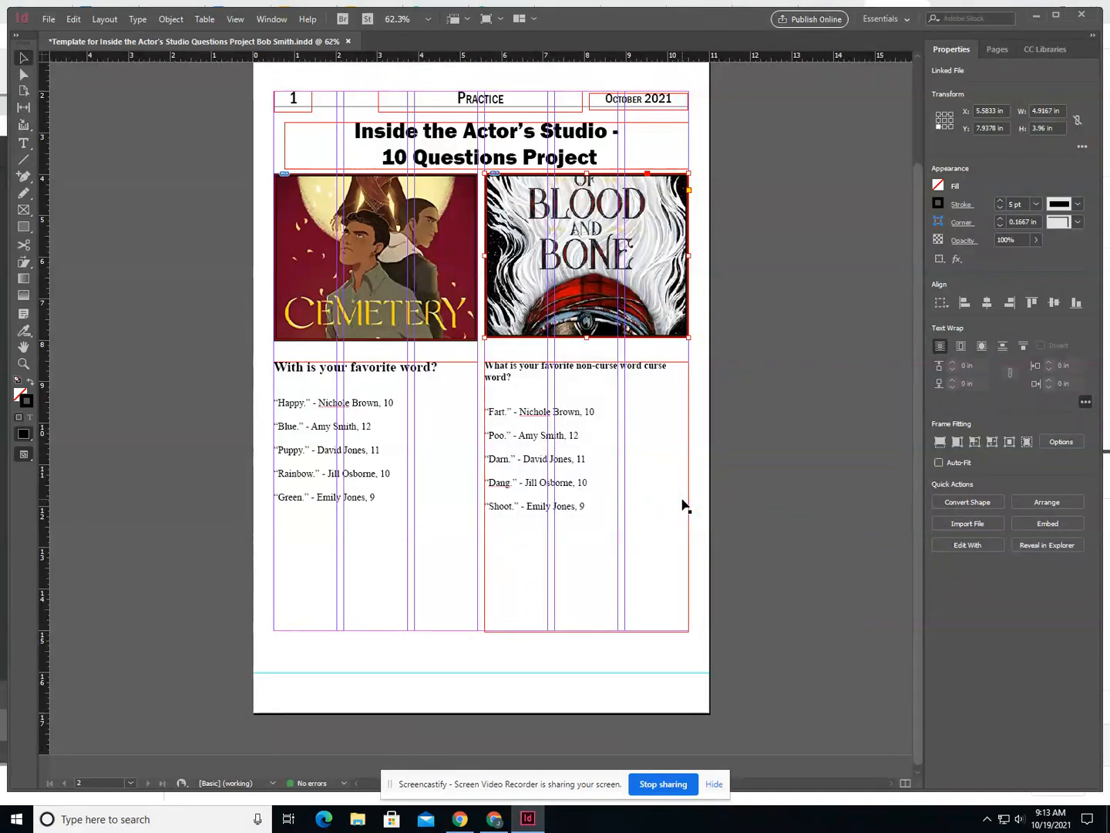
- Apply Fit Content Proportionally to the Children of Blood and Bone cover in the right picture box
right_click(514, 312)
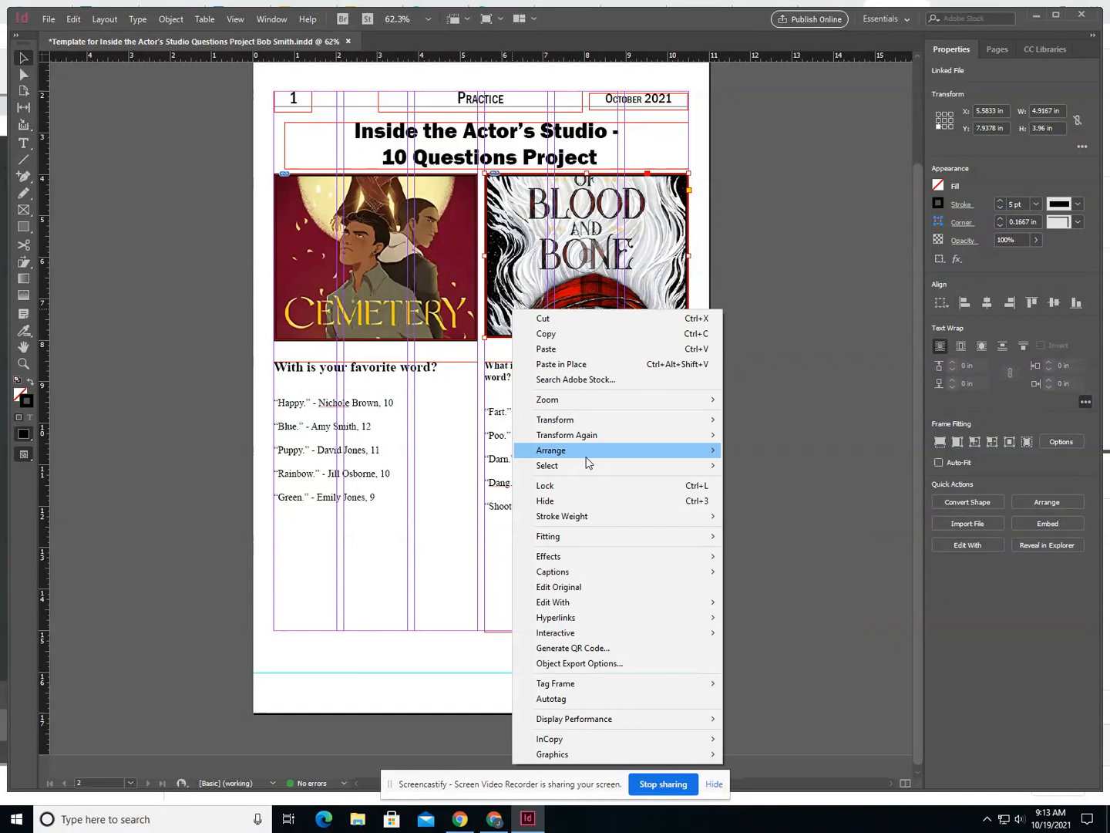
mouse_move(664, 543)
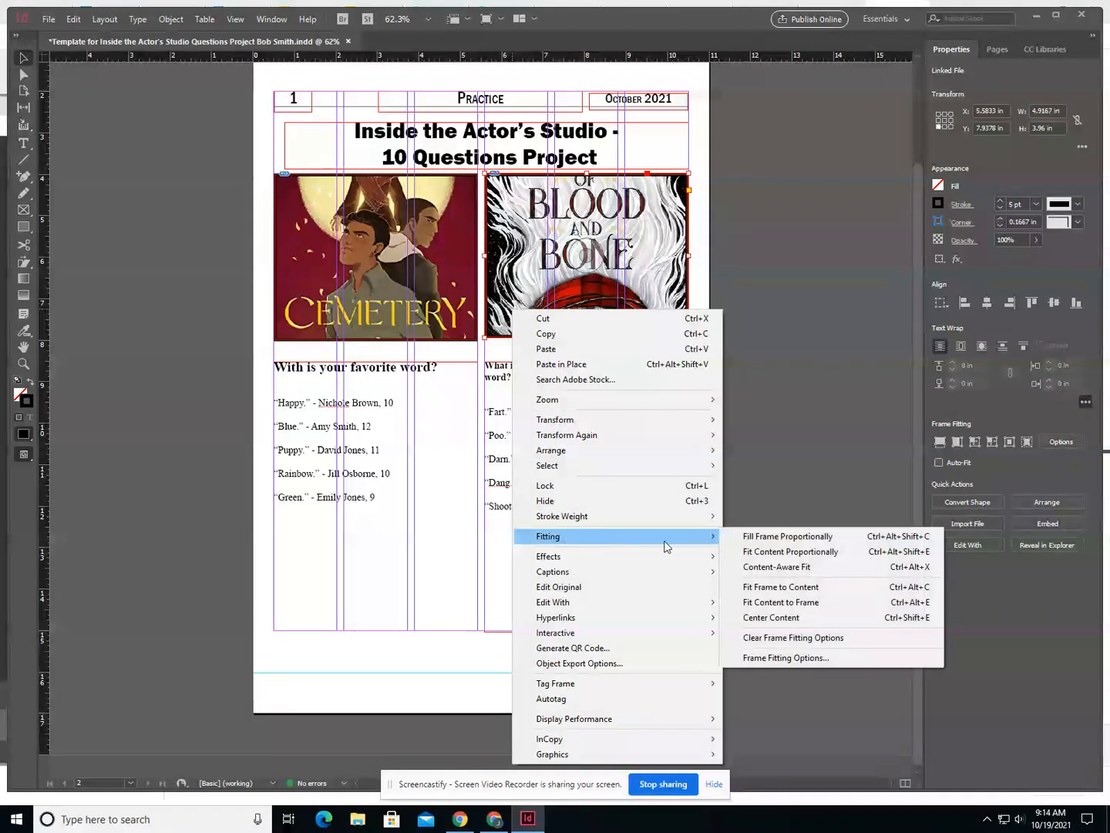
click(768, 553)
right_click(417, 332)
mouse_move(486, 554)
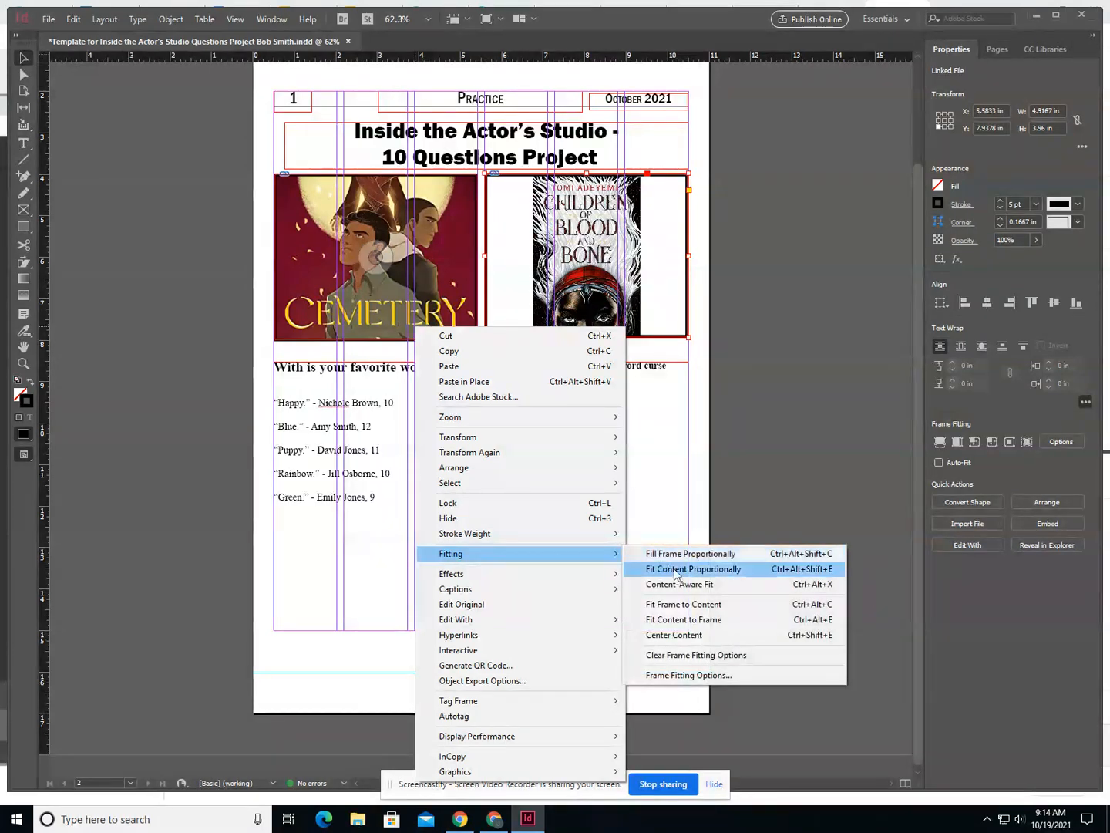
click(670, 569)
- Switch the right cover's fitting back to Fill Frame Proportionally
right_click(444, 293)
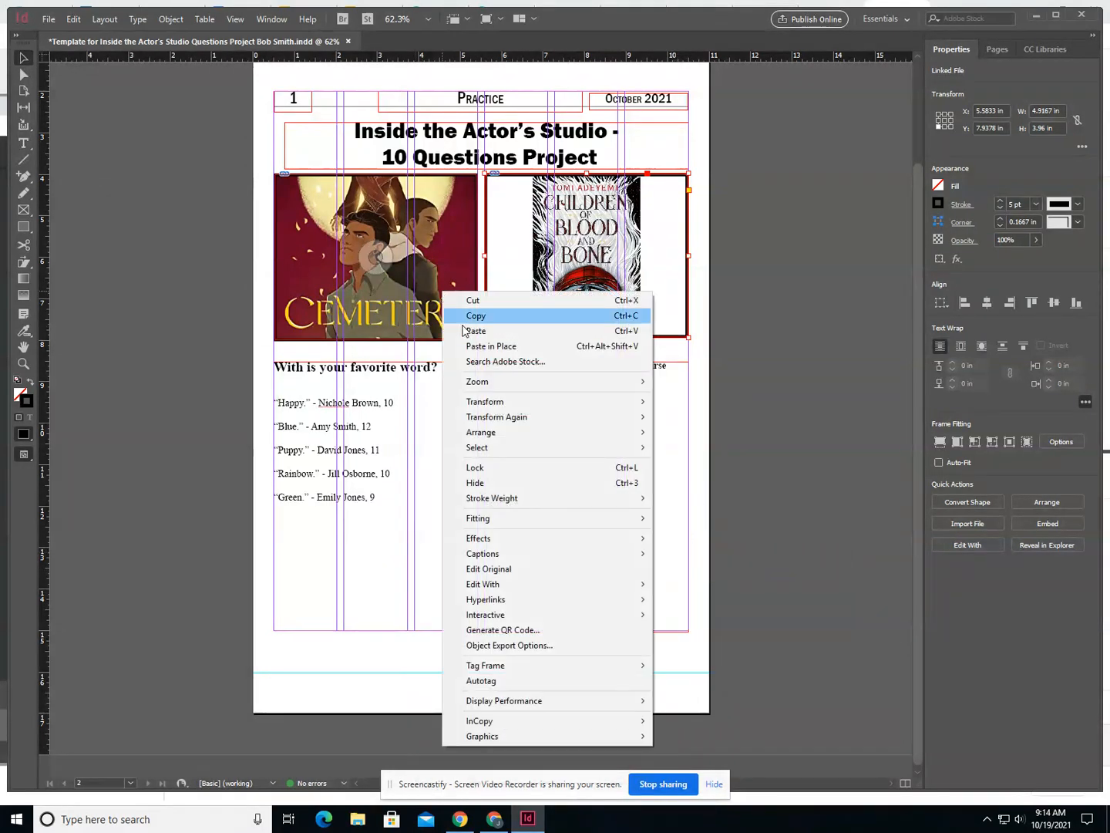
mouse_move(497, 520)
click(688, 521)
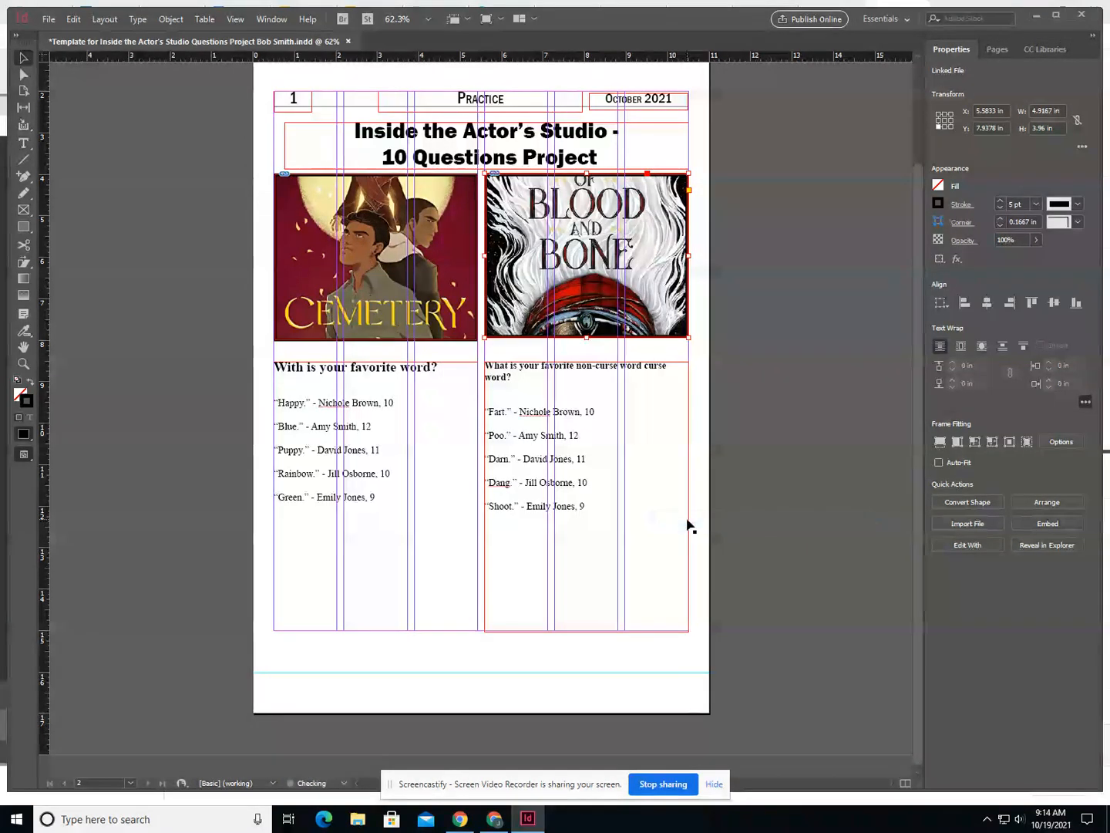
- Fit the cover images proportionally inside both the left and right picture boxes
click(617, 416)
right_click(441, 318)
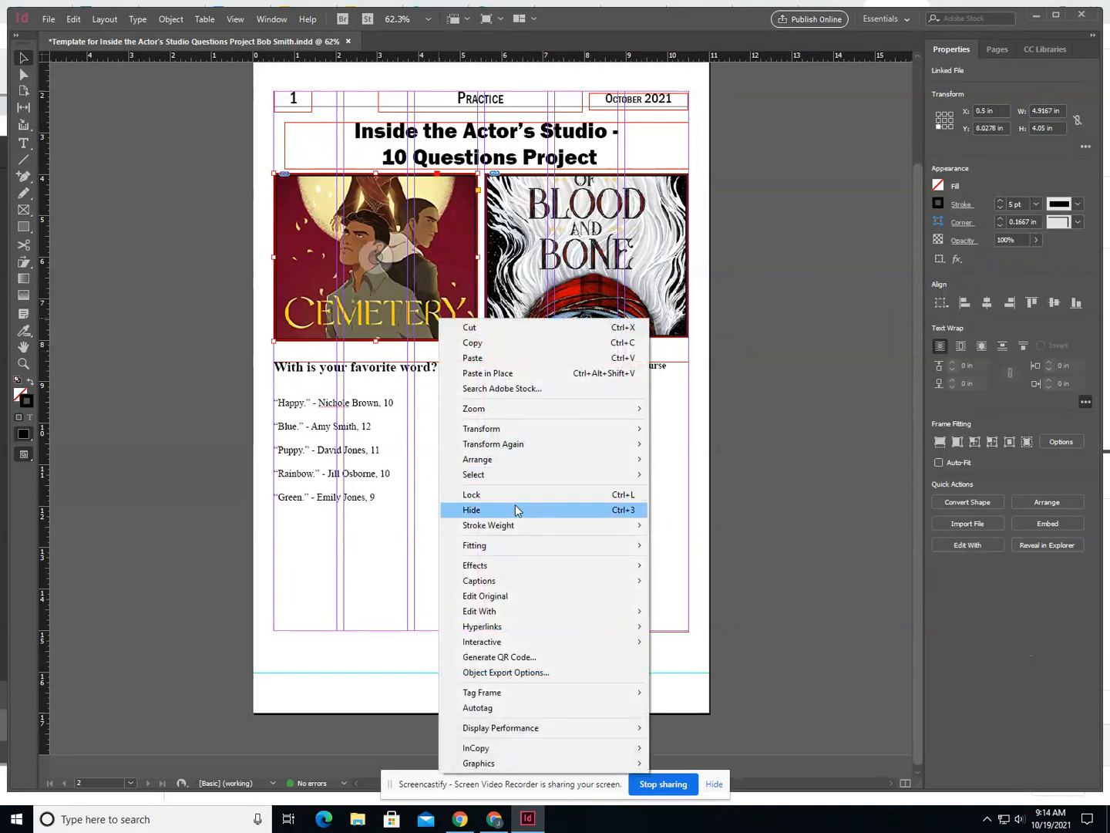
mouse_move(505, 544)
click(677, 561)
click(542, 315)
right_click(536, 309)
mouse_move(610, 536)
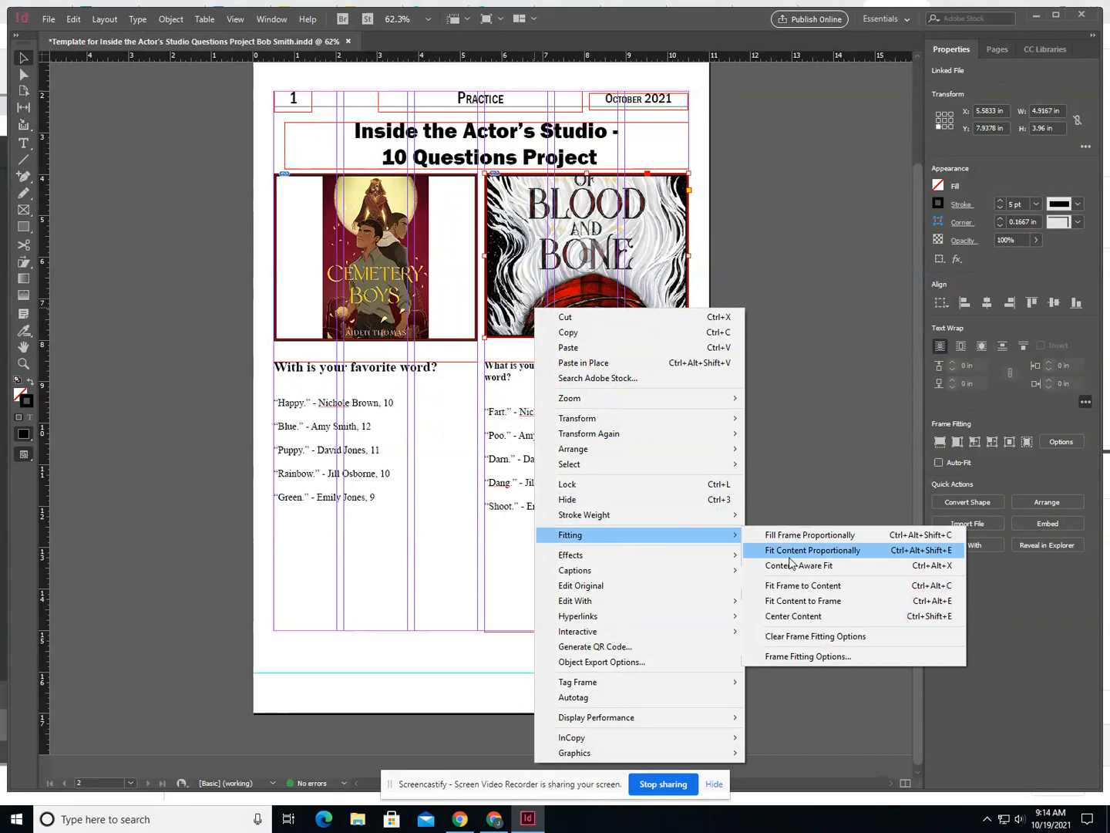
click(809, 549)
- Narrow the right picture box from both sides to the edges of the Children of Blood and Bone cover
click(687, 356)
click(671, 322)
drag(687, 255, 640, 255)
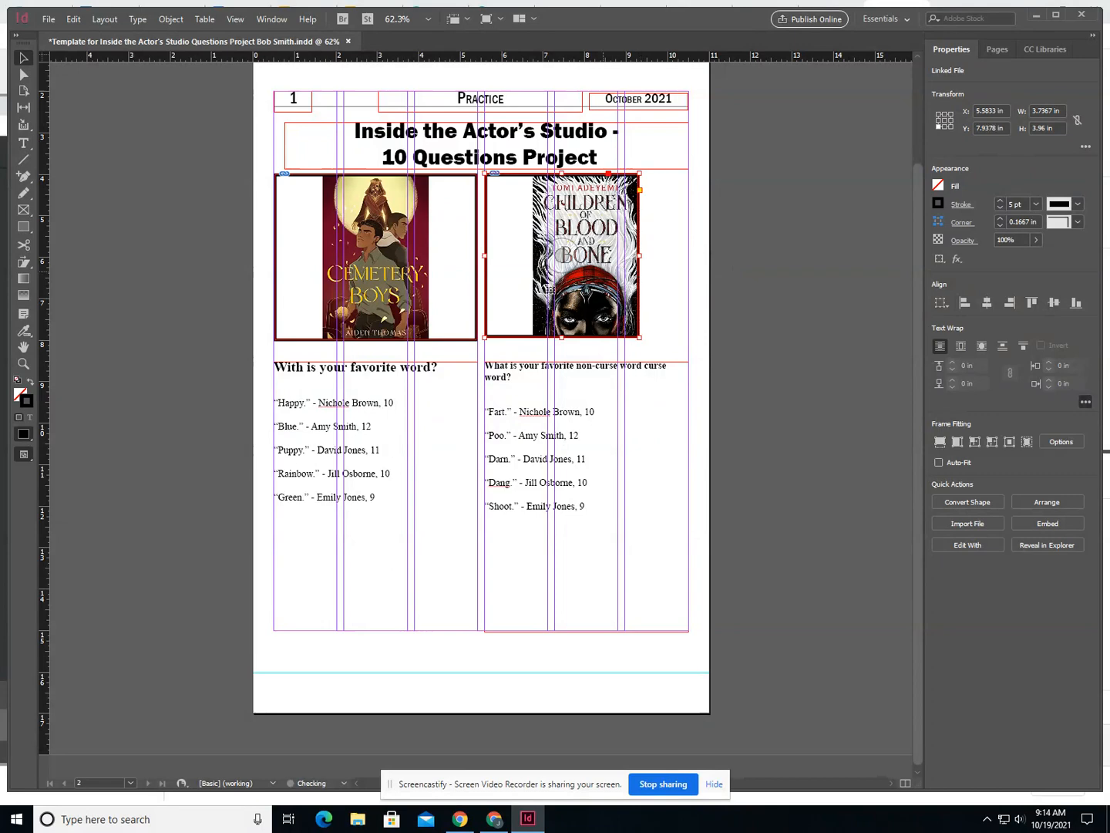
drag(485, 255, 429, 255)
- Narrow the left picture box from both sides to the edges of the Cemetery Boys cover
click(475, 274)
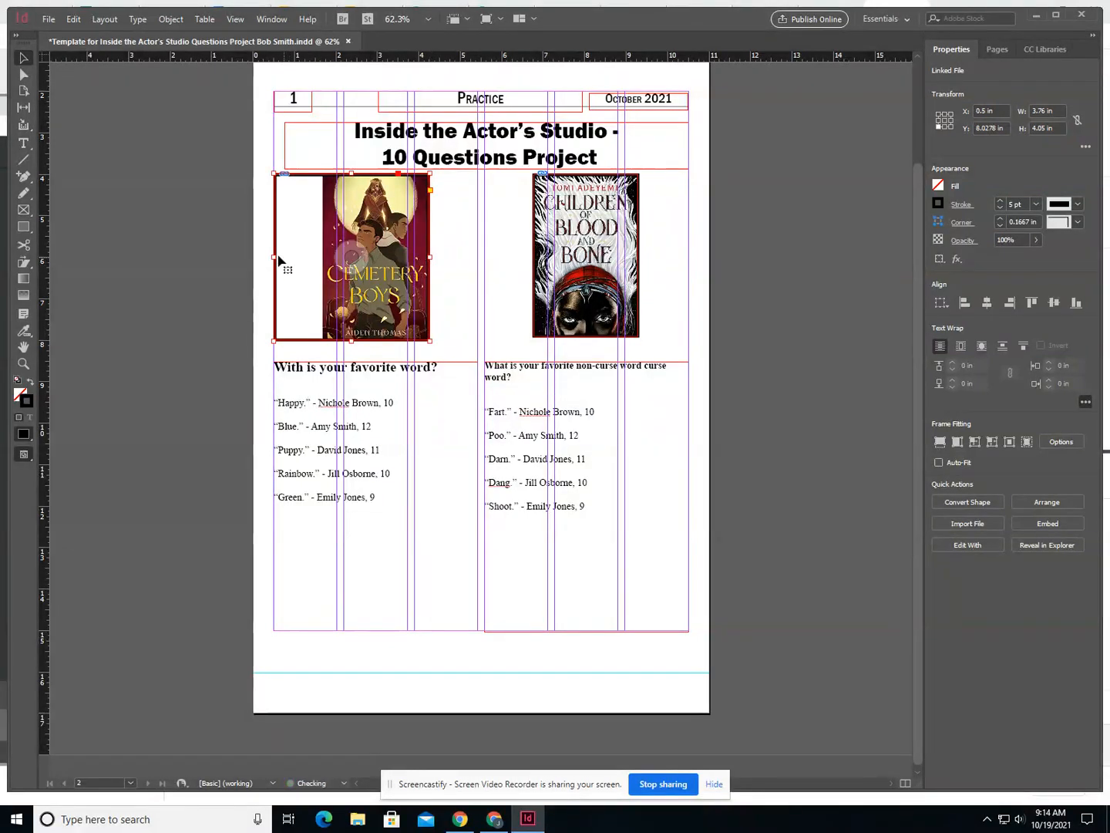
drag(276, 258, 324, 256)
click(516, 614)
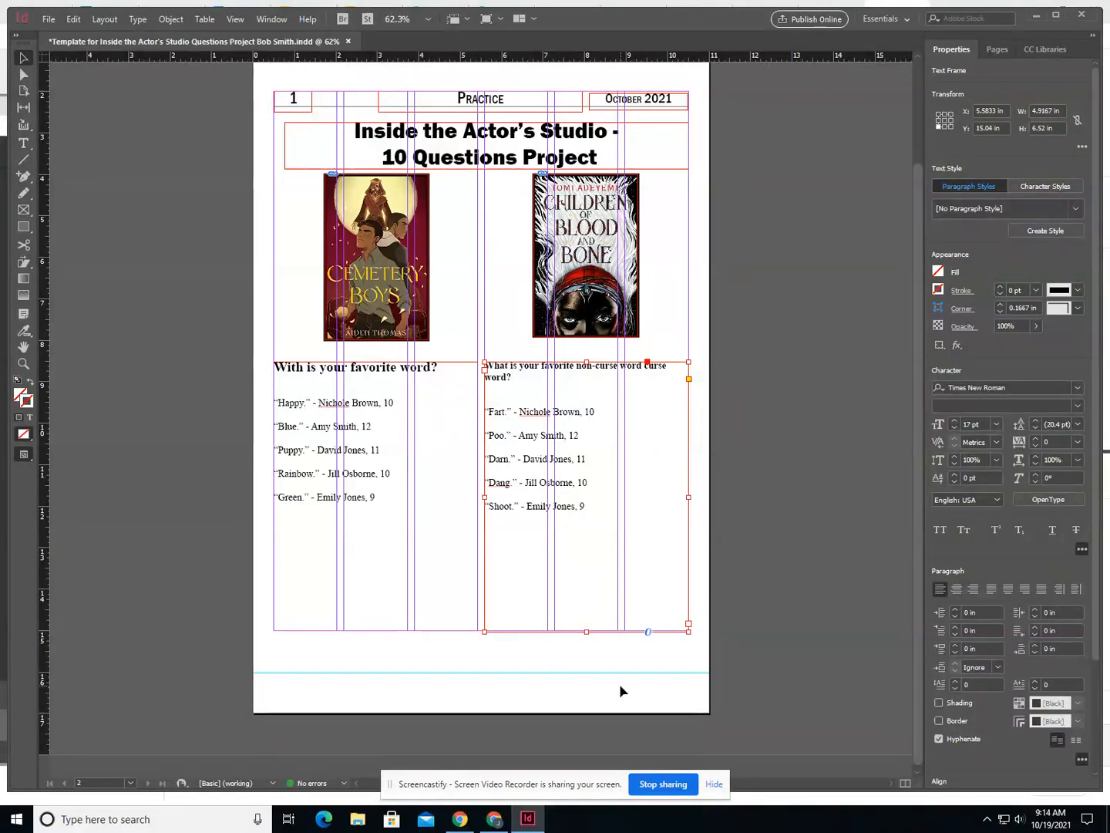
- Deselect everything and preview the page without guides and frame edges
click(461, 323)
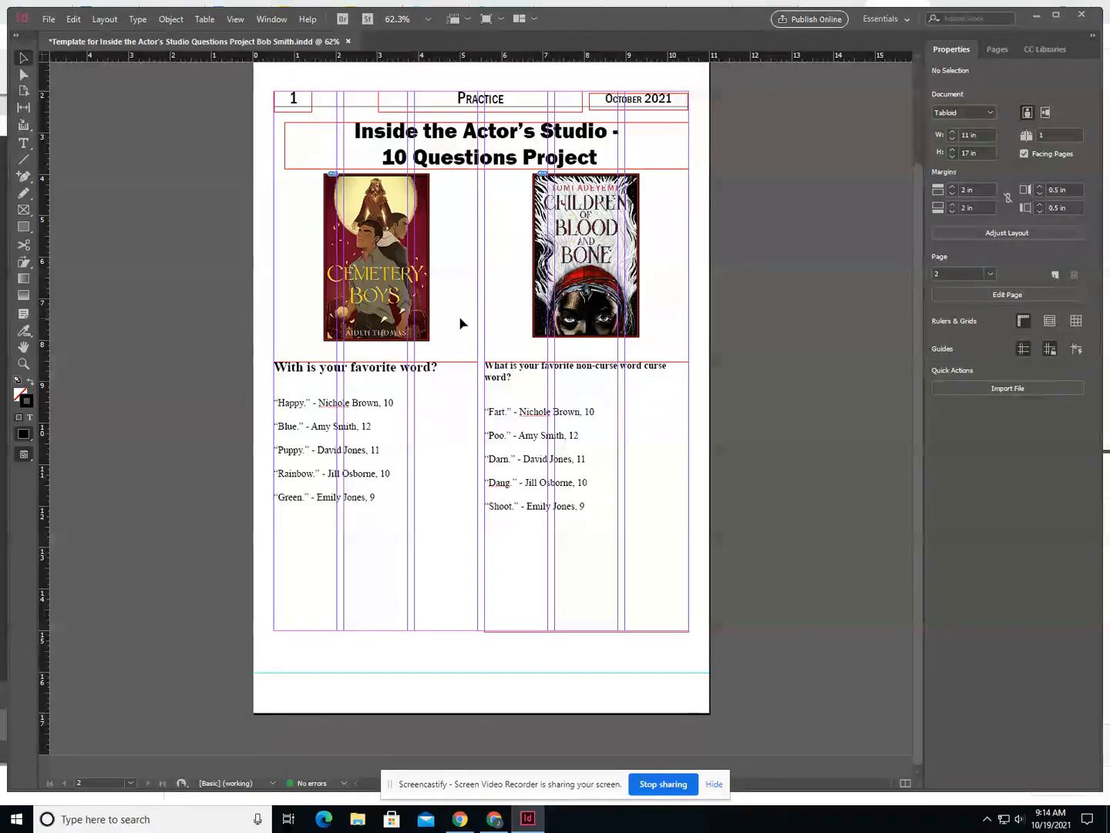
key(w)
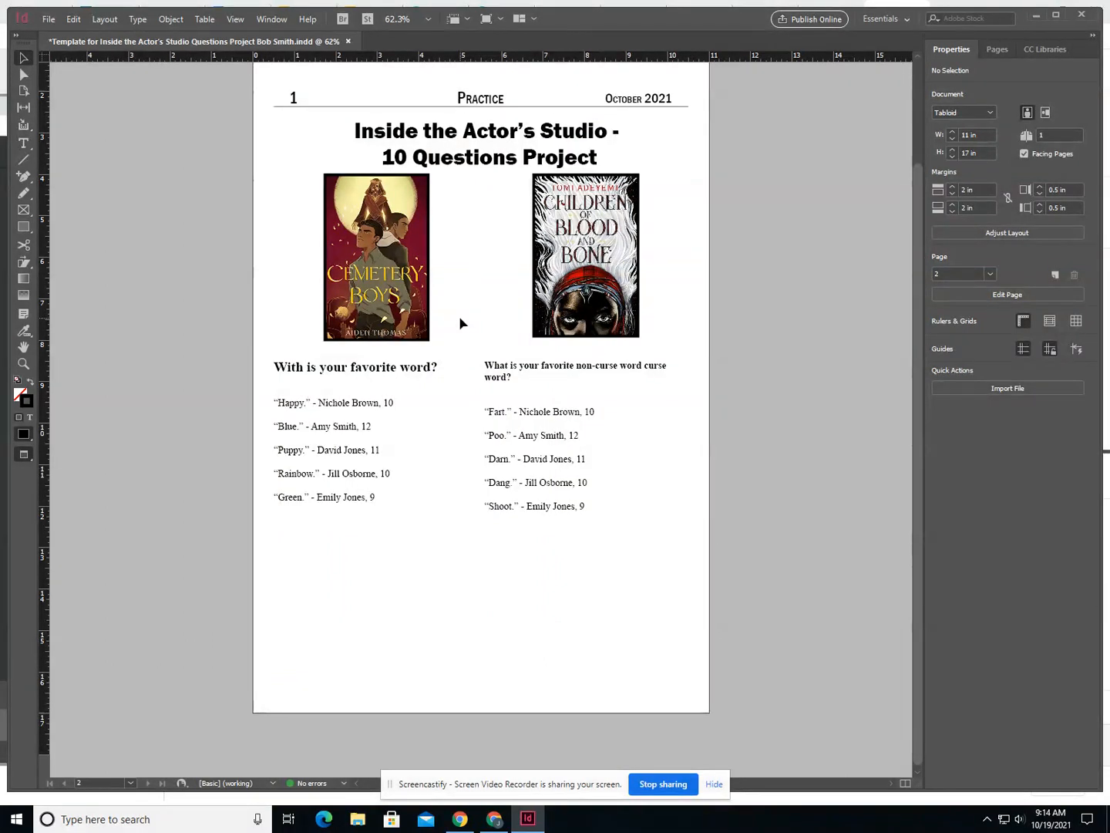
key(w)
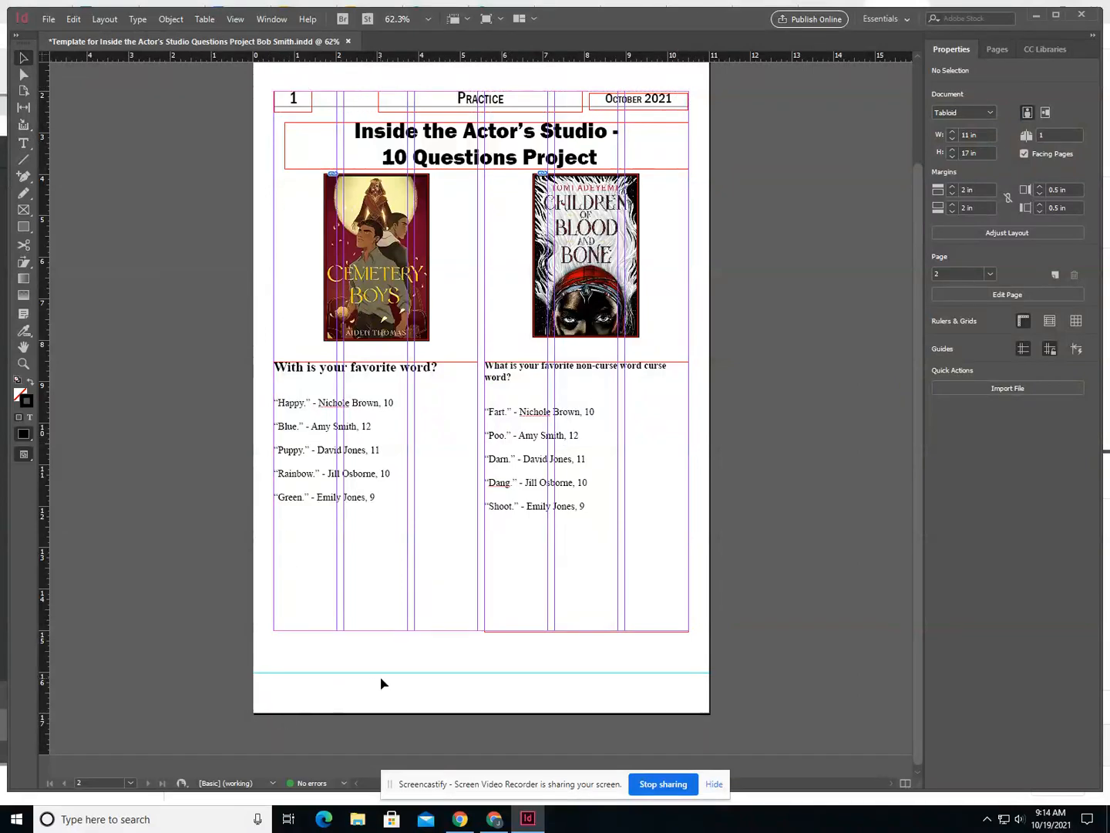
key(w)
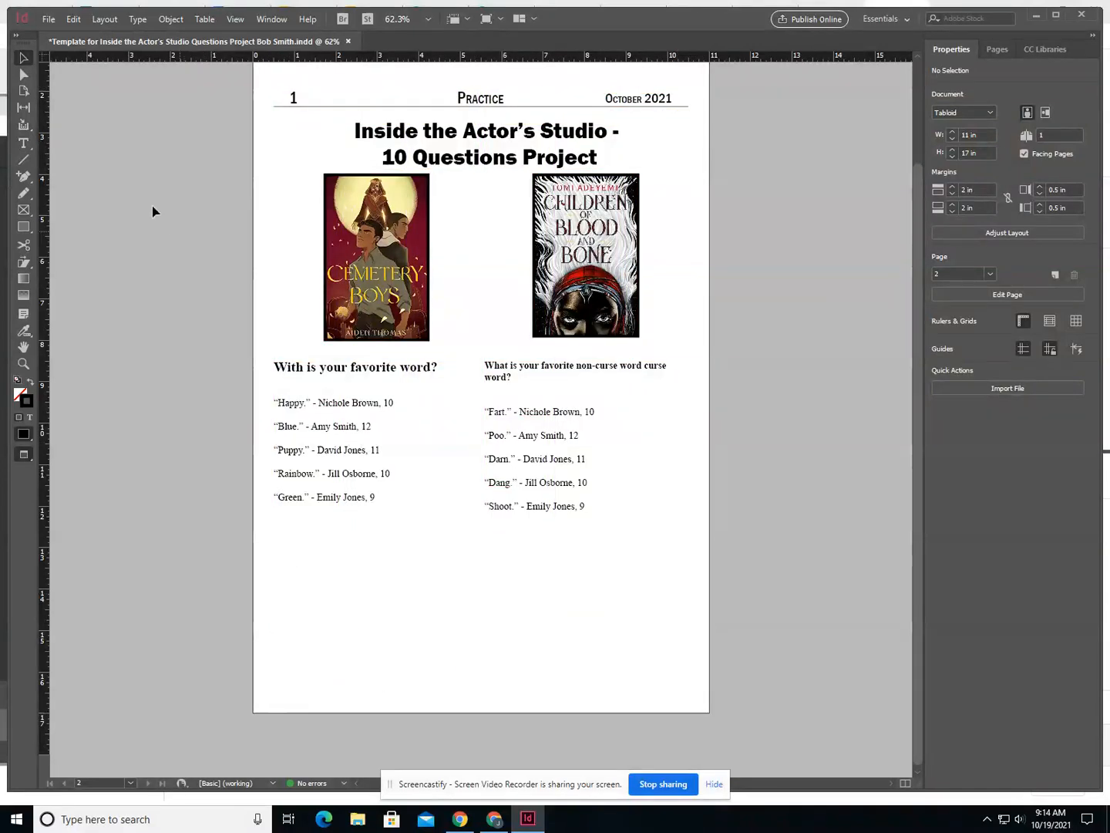
- Print one copy of all pages on the Dell B2360d-dn Laser Printer XL
click(49, 20)
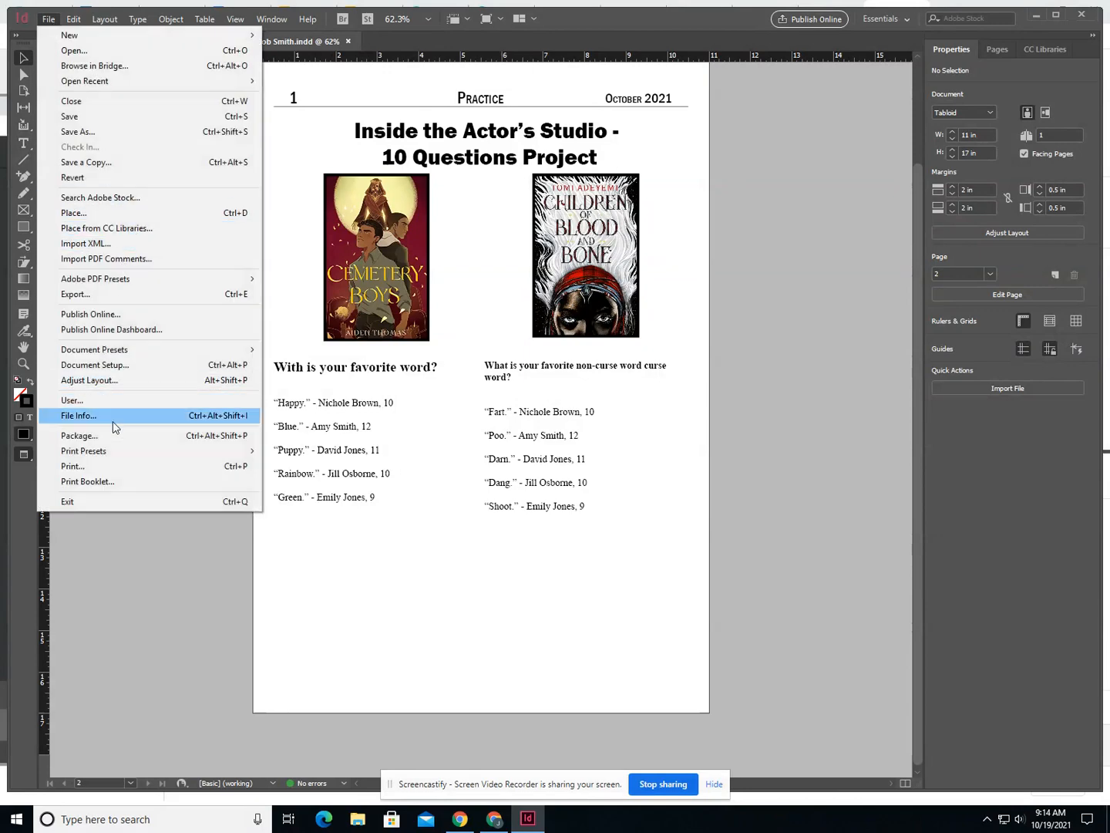
click(105, 462)
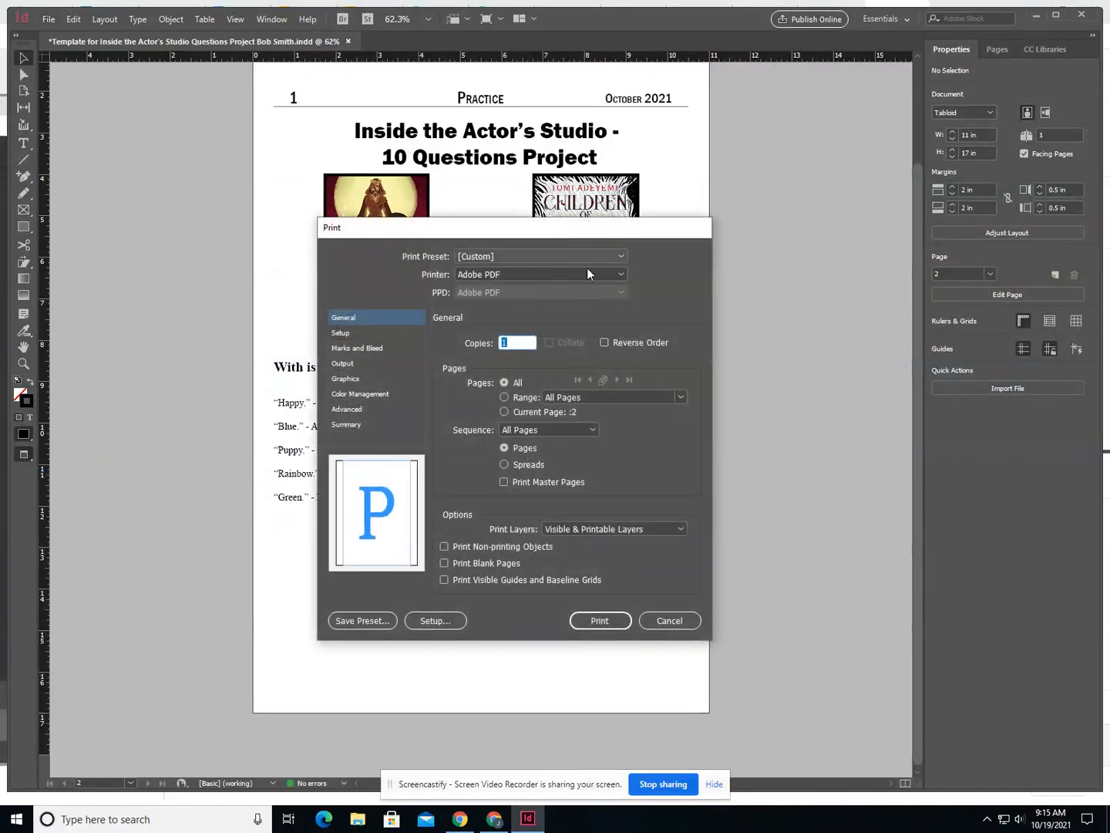
click(590, 275)
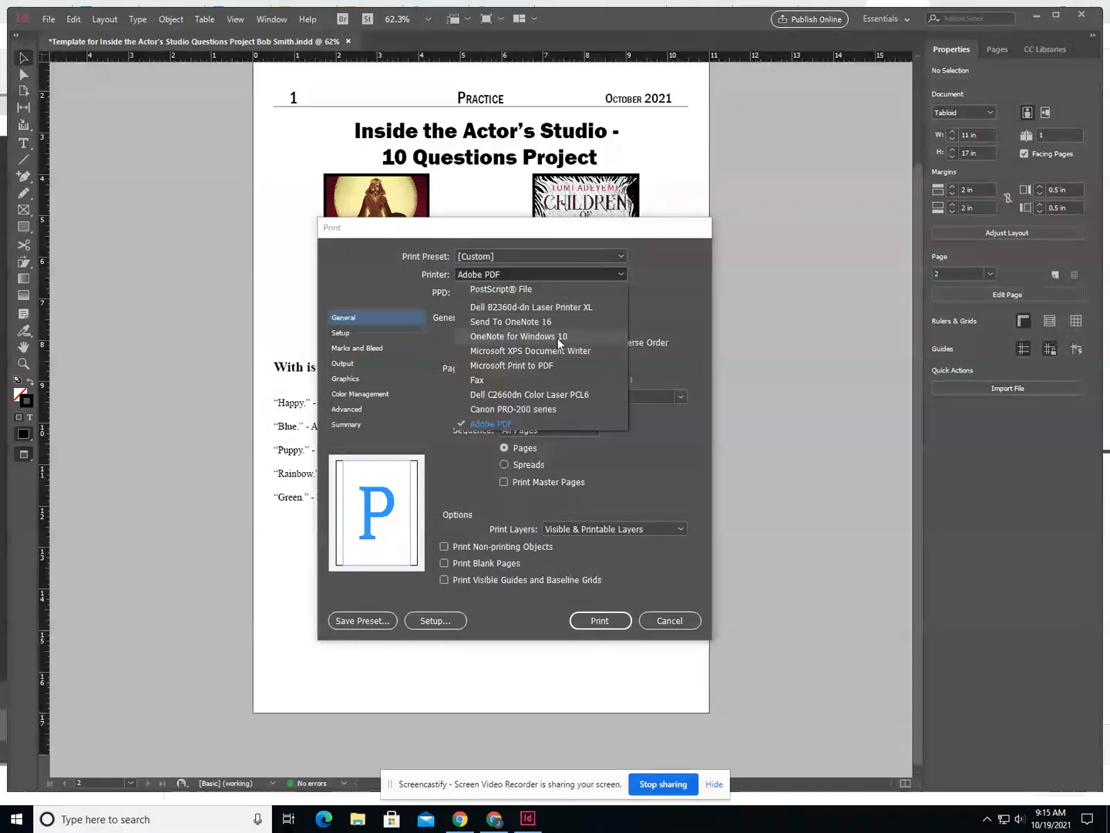
click(529, 307)
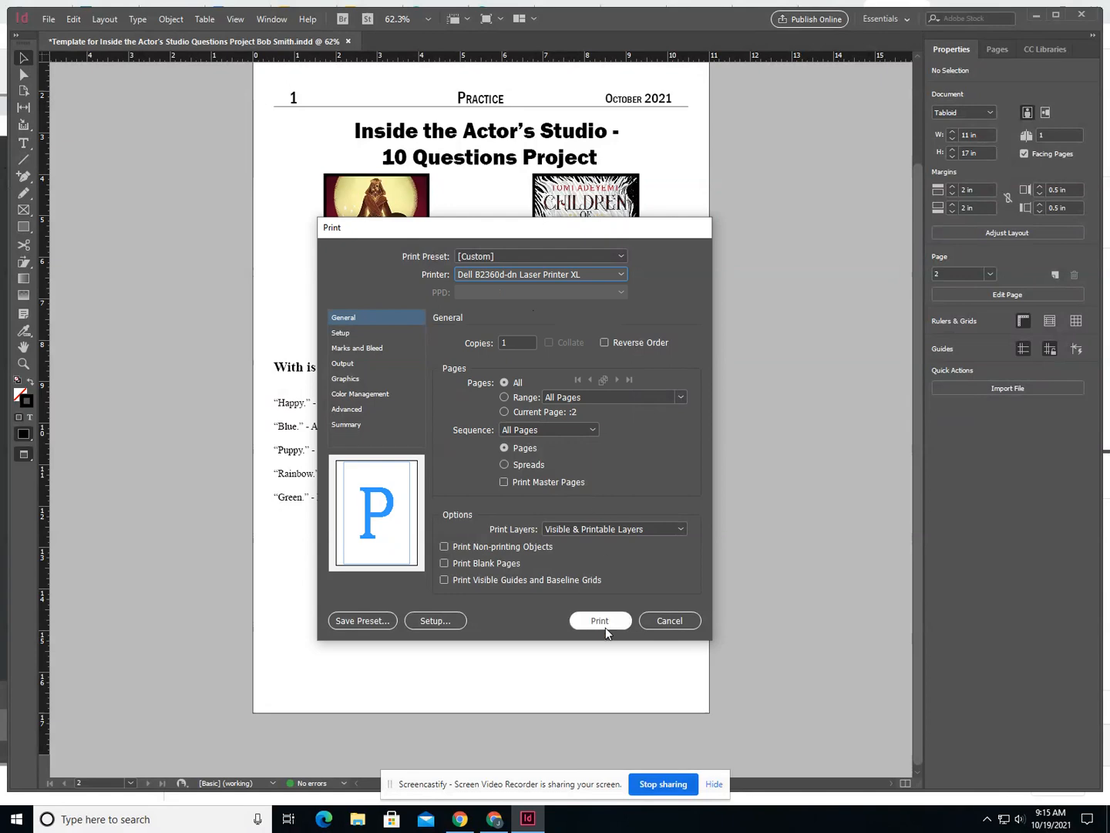
click(600, 622)
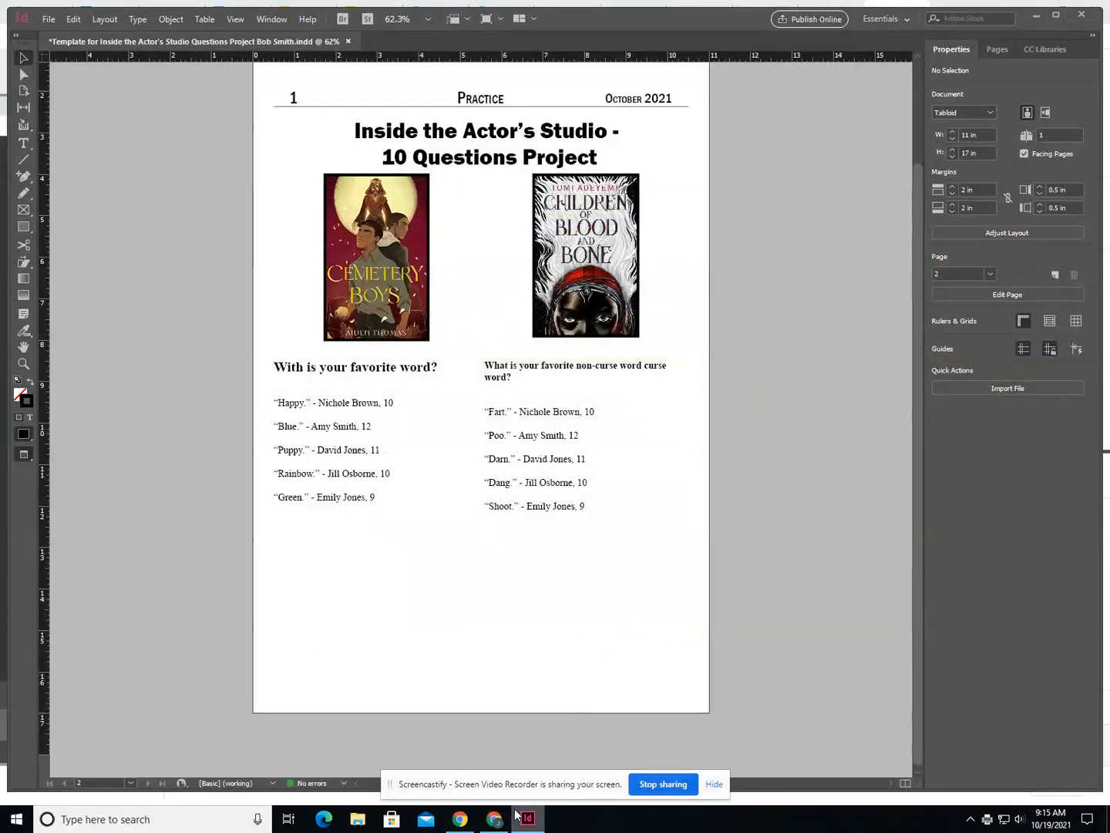
mouse_move(517, 823)
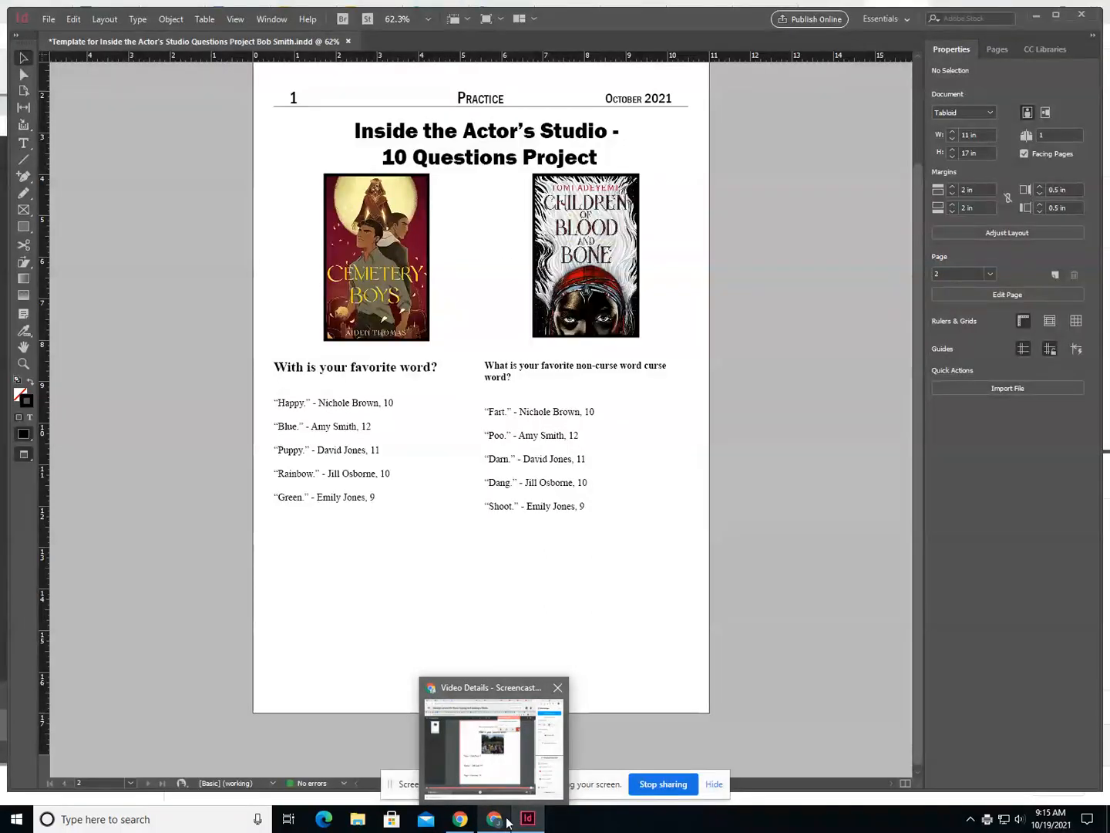
click(507, 822)
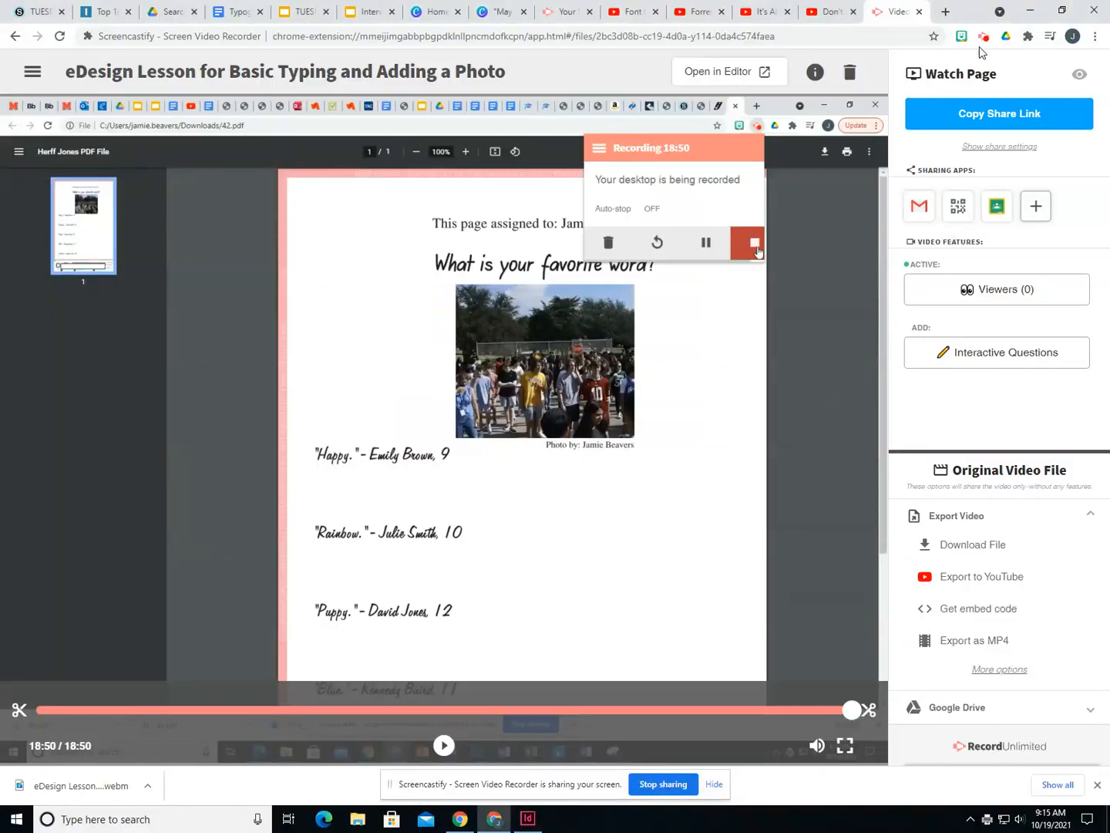